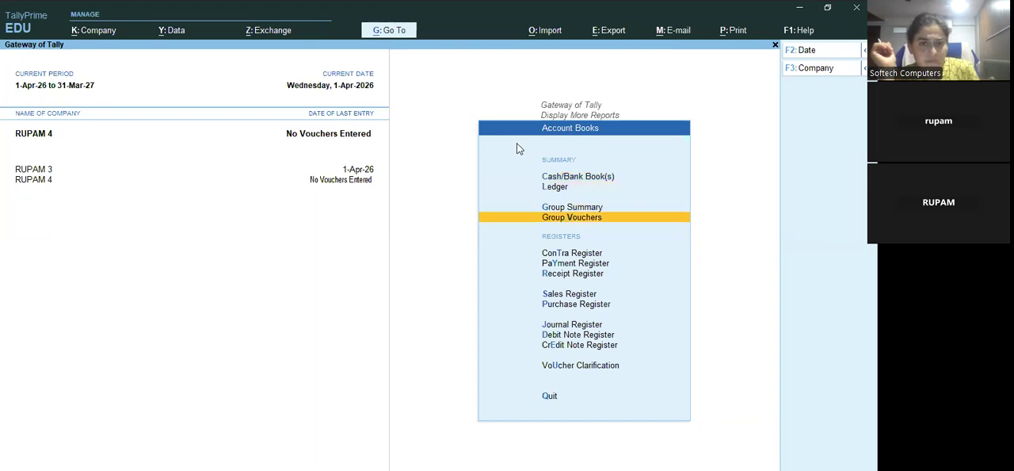
Leave the Account Books reports and open a new payment voucher in company RUPAM 4
key("Up")
key("Up")
key("Up")
key("Escape")
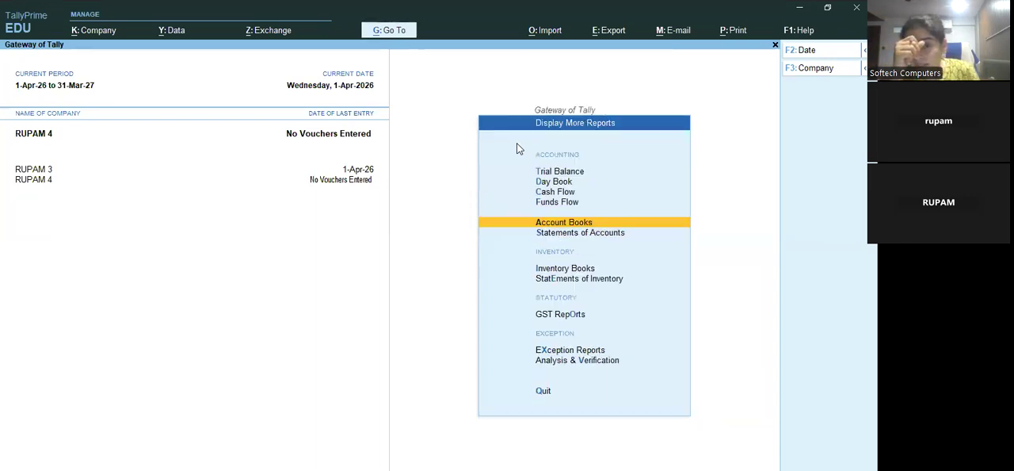
key("Escape")
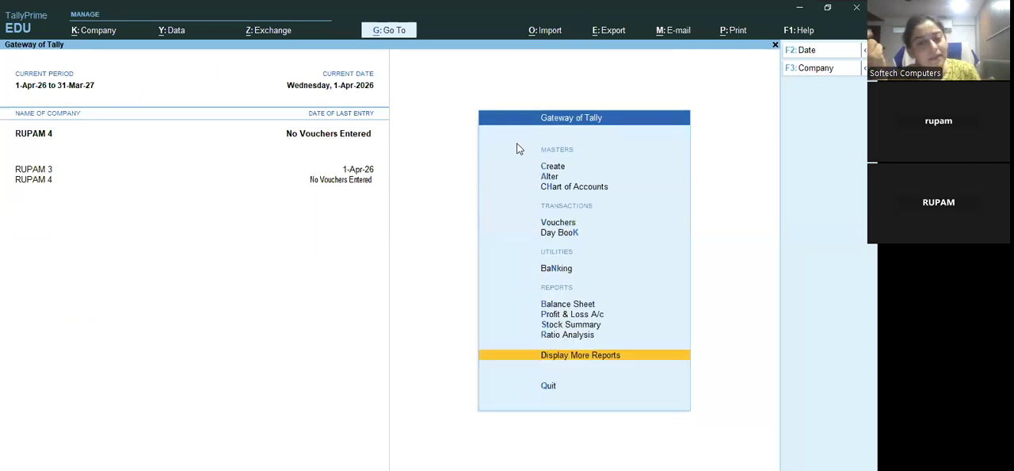
key("Up")
key("Up")
key("Up")
key("Up")
key("Up")
key("Up")
key("Up")
key("Up")
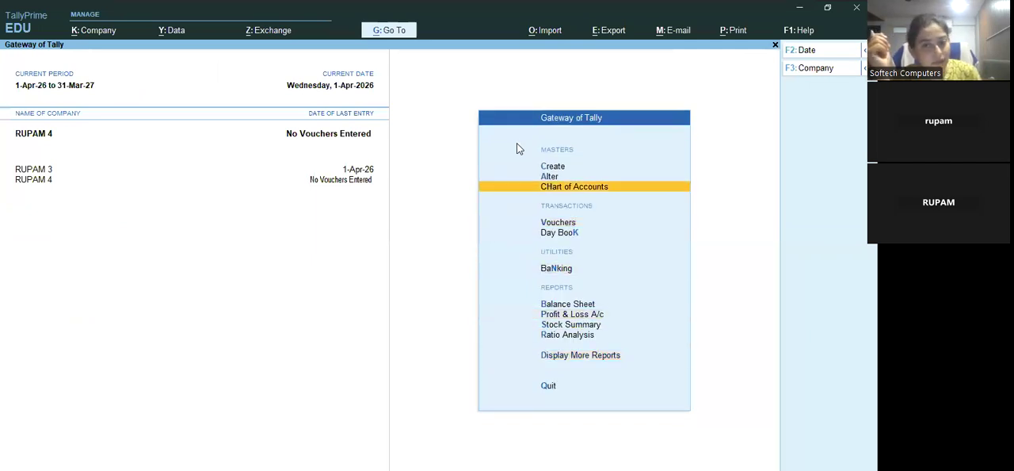
key("Down")
key("Return")
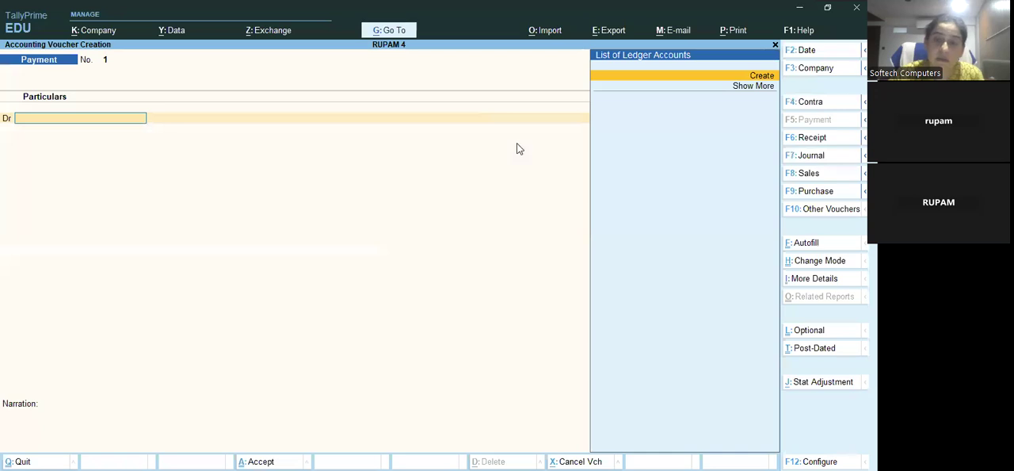
Create the ledger CAP AC under Capital Account from the voucher's debit line and save it
key("alt+c")
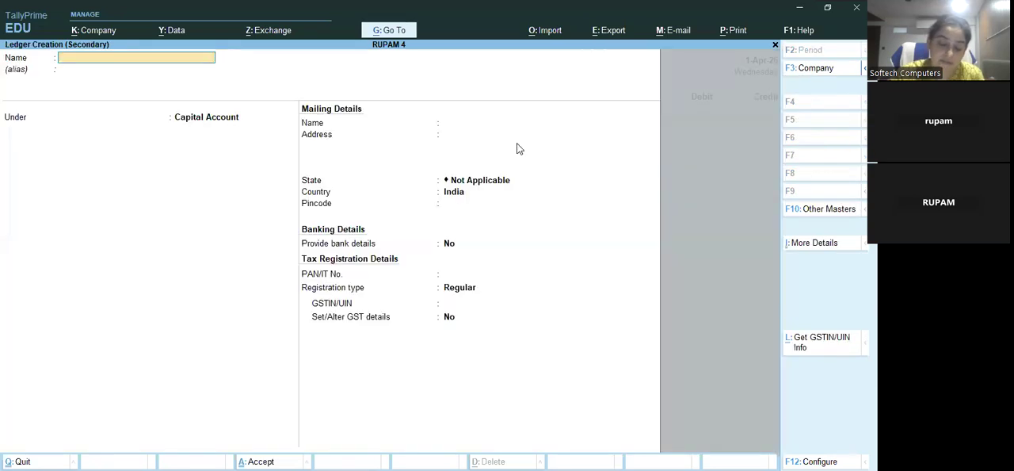
type("CAP AC")
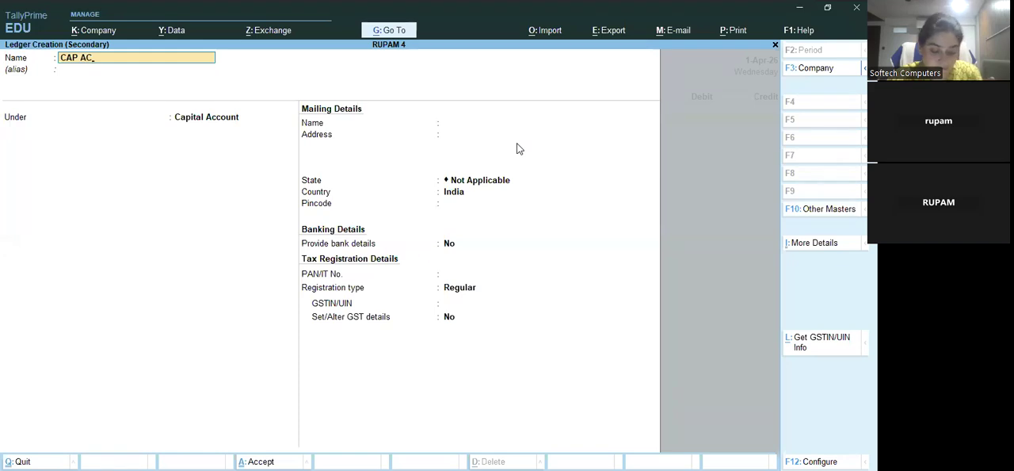
key("ctrl")
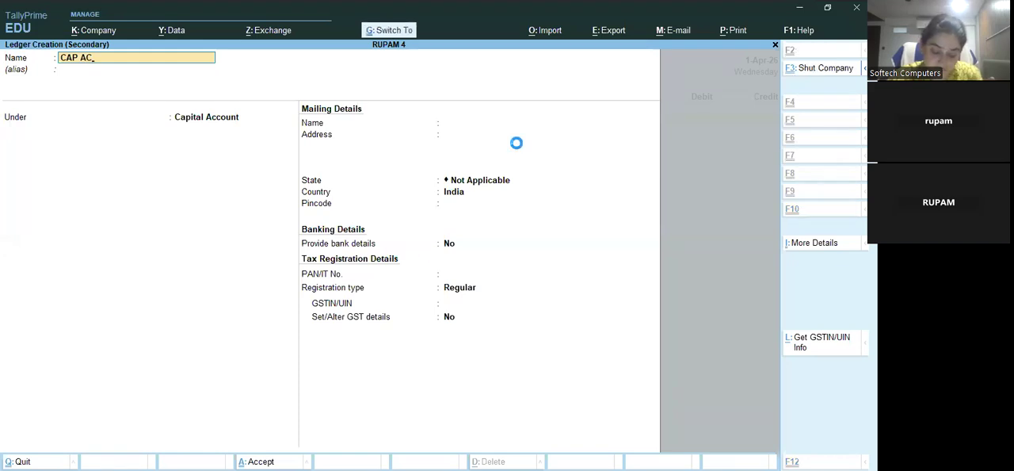
key("ctrl+a")
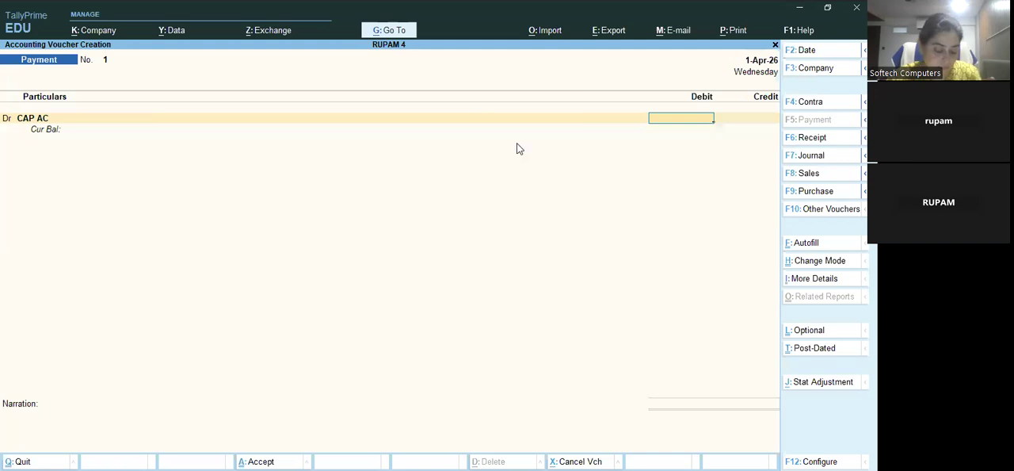
Debit CAP AC with 20000, credit Cash for the same amount and save the payment voucher
type("20000")
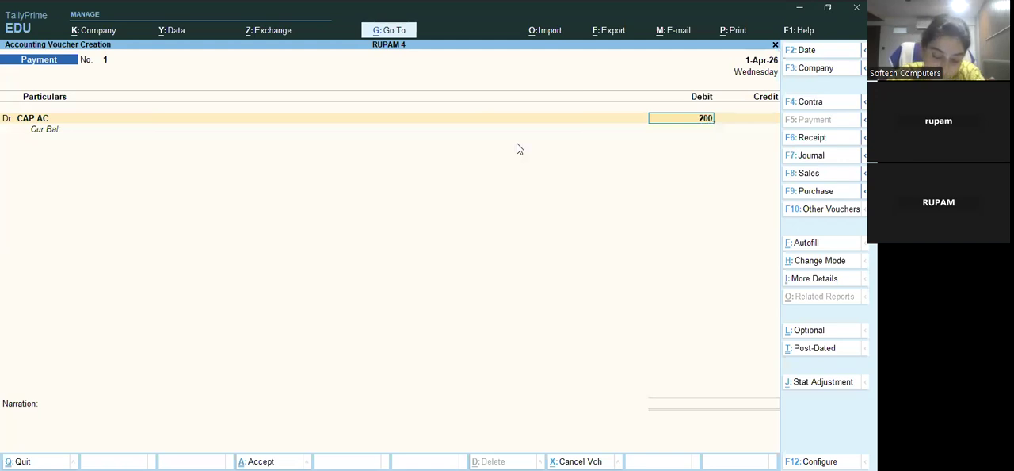
key("Return")
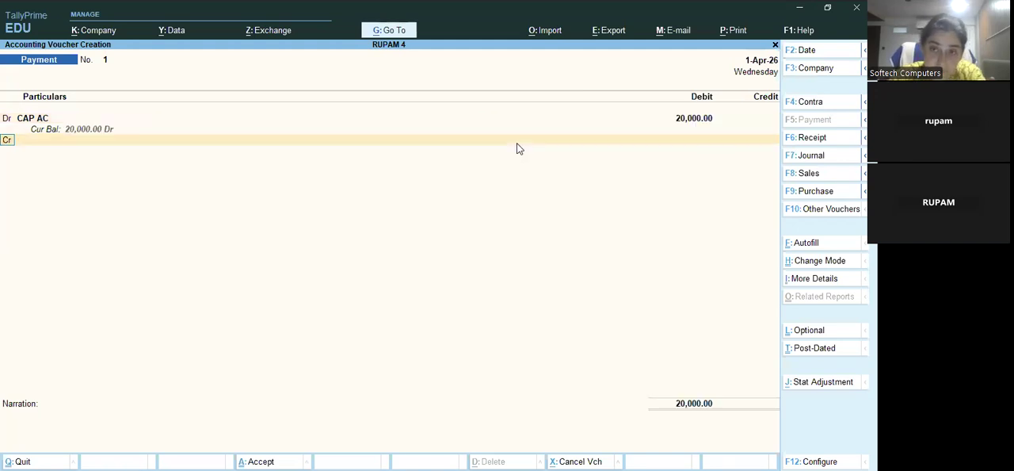
key("Return")
key("Down")
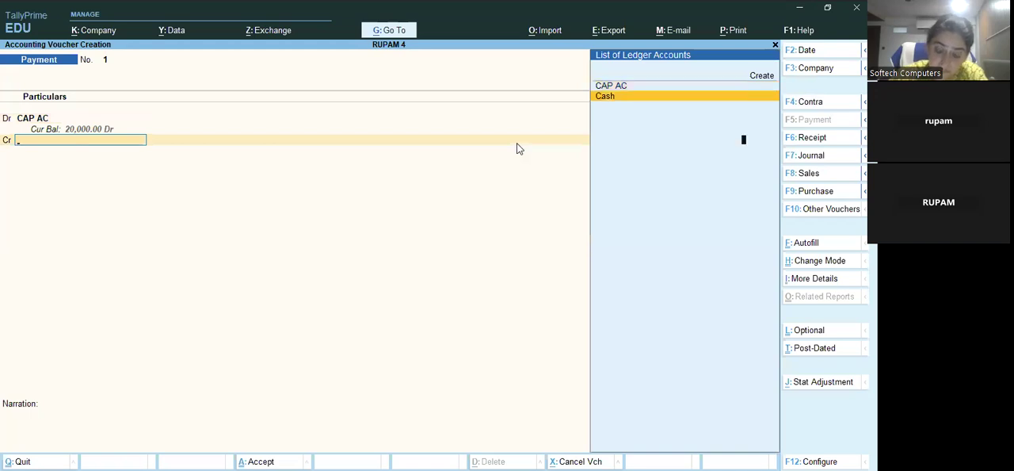
key("Return")
key("ctrl")
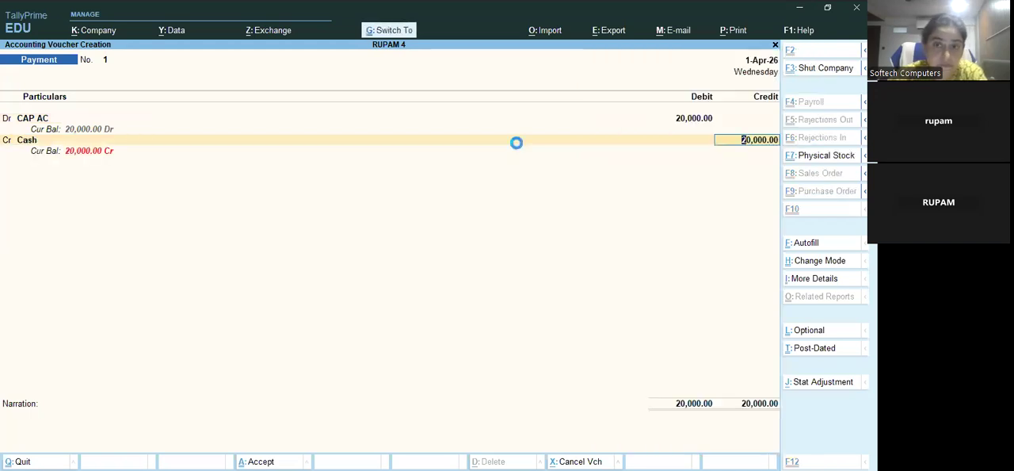
key("ctrl+a")
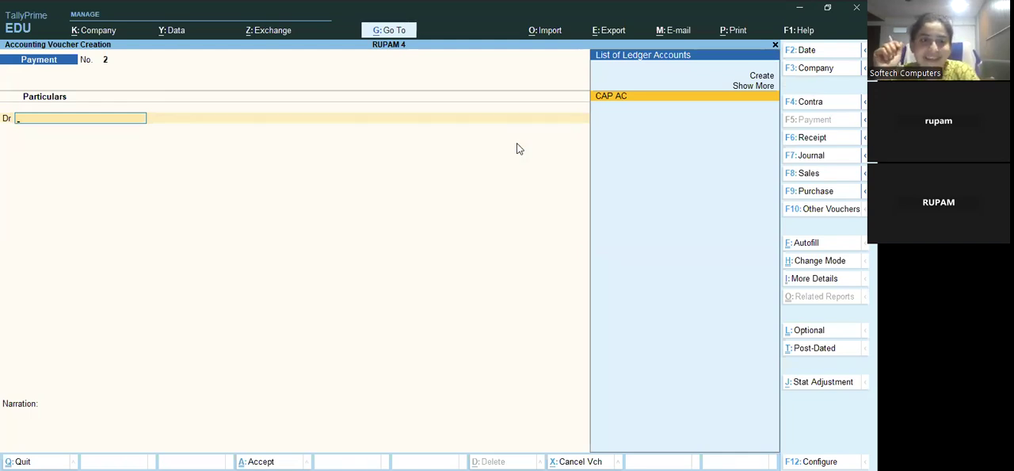
Quit voucher creation and open the CAP AC payment voucher from the Day Book for alteration
key("Escape")
key("Return")
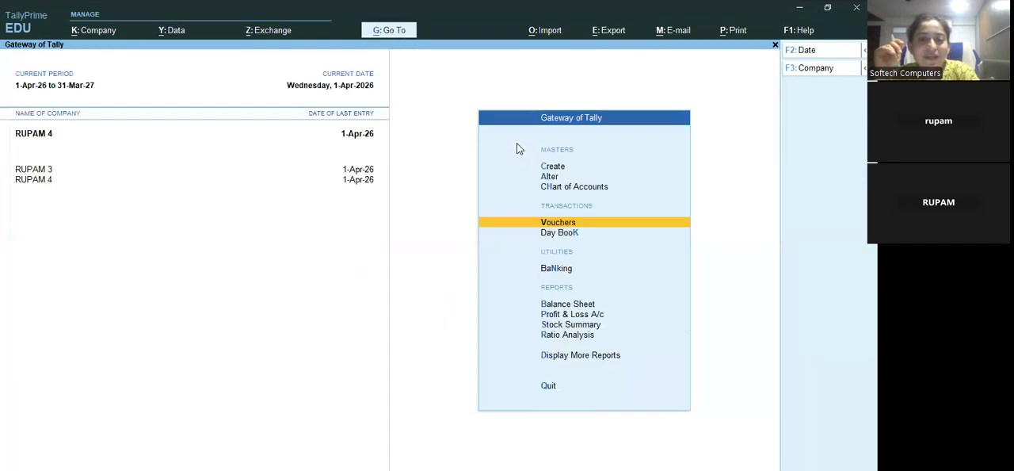
key("Down")
key("Down")
key("Down")
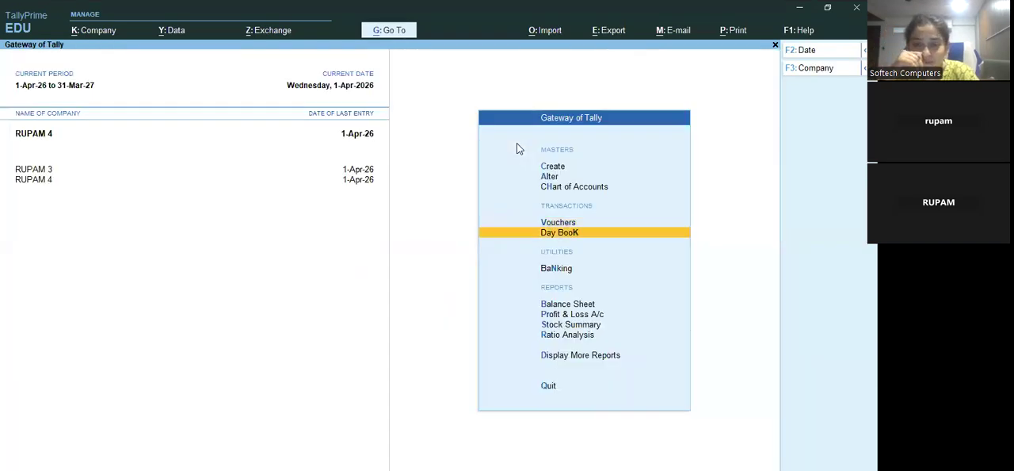
key("Up")
key("Up")
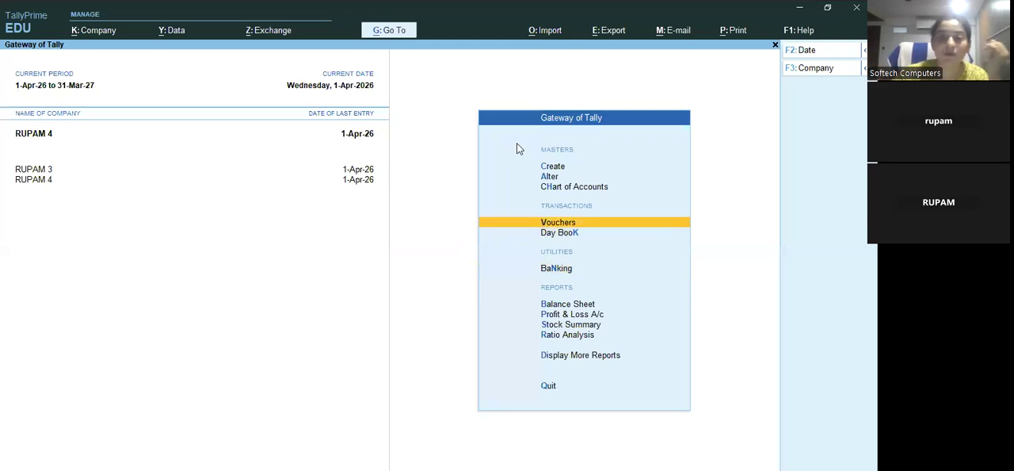
key("Return")
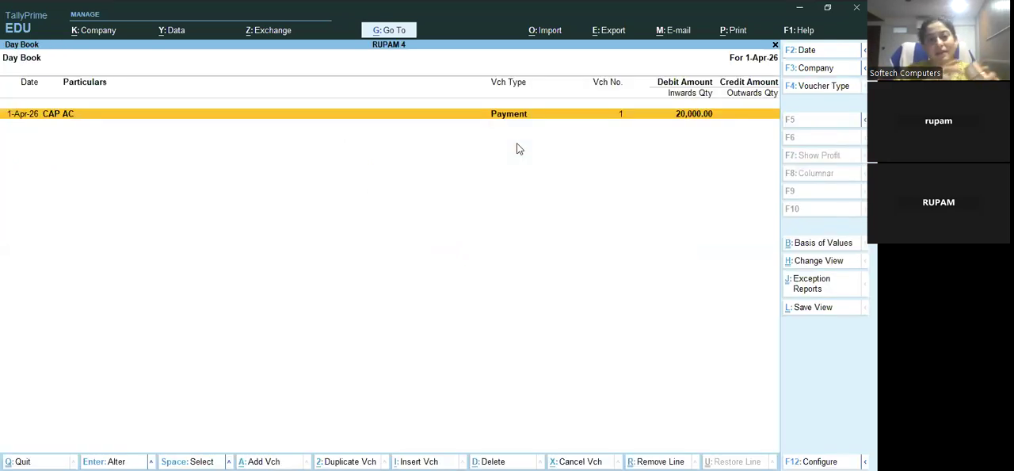
key("Return")
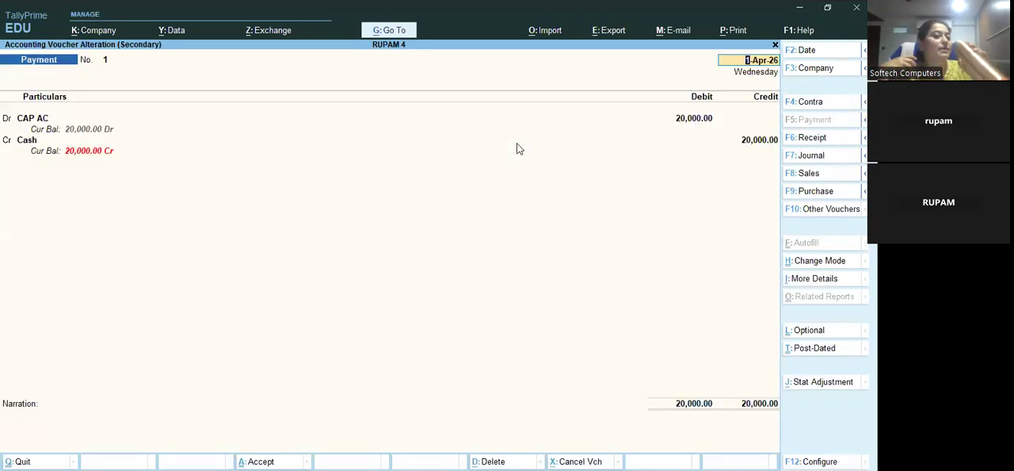
Convert the CAP AC payment voucher to a Receipt voucher and save it
key("Return")
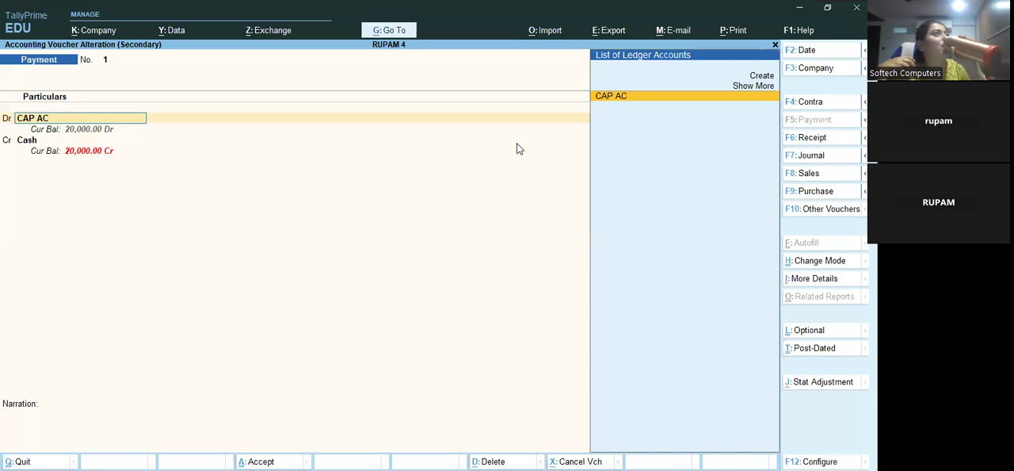
key("F6")
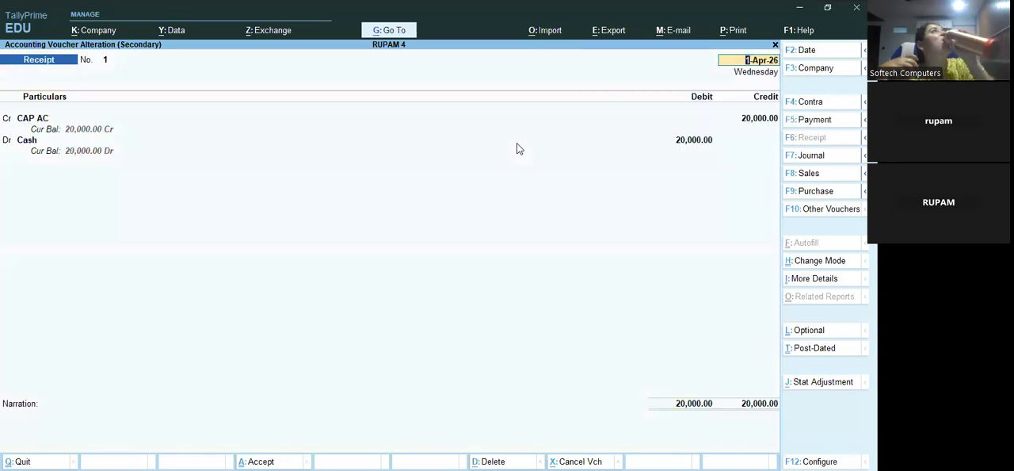
key("ctrl+a")
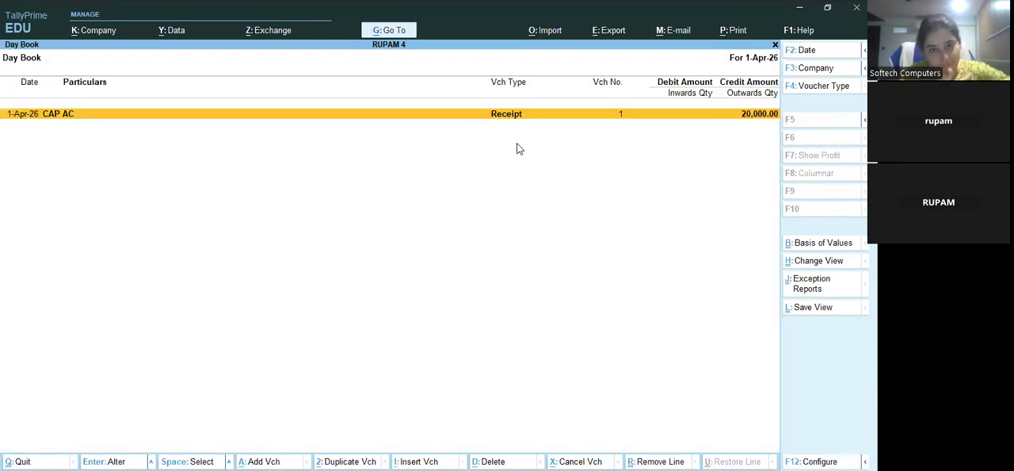
Leave the Day Book and start a new voucher of type Payment
key("Escape")
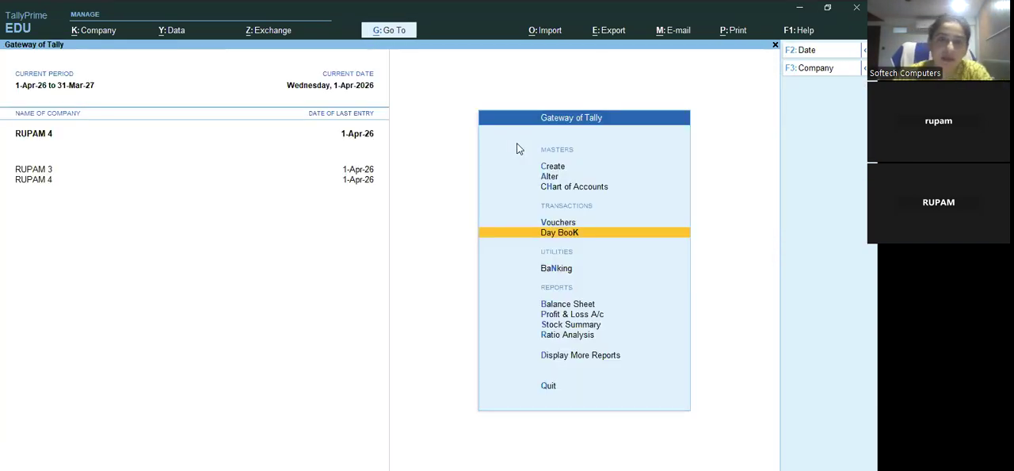
key("Up")
key("Return")
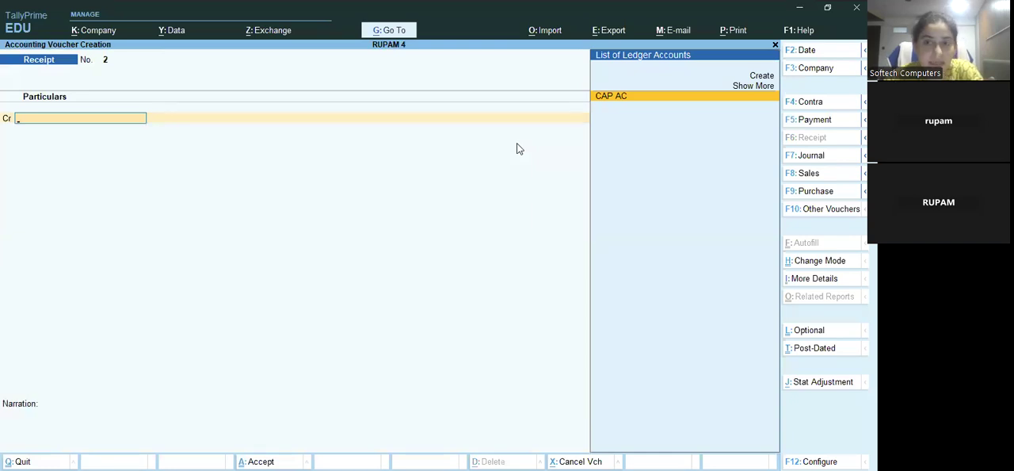
key("F5")
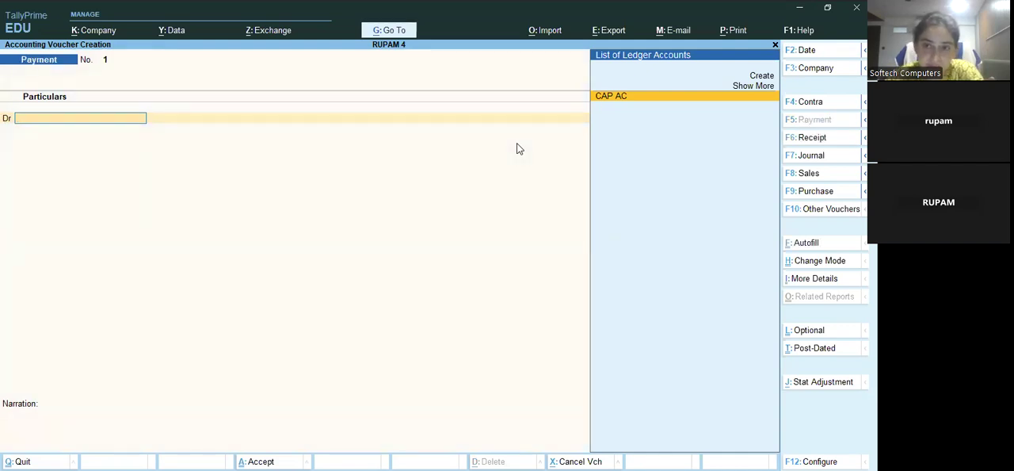
Create the ledger PURCHASE AC under Purchase Accounts from the debit line and save it
key("Up")
key("Up")
key("Return")
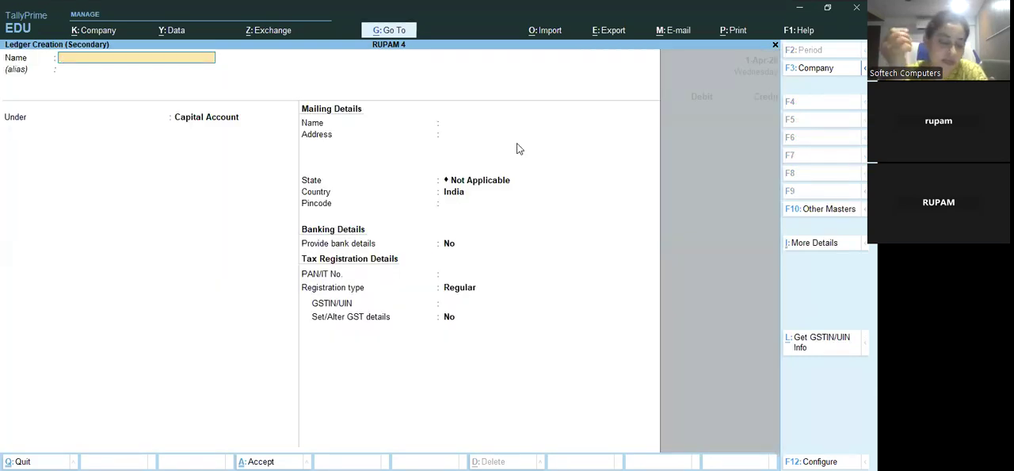
type("PUR")
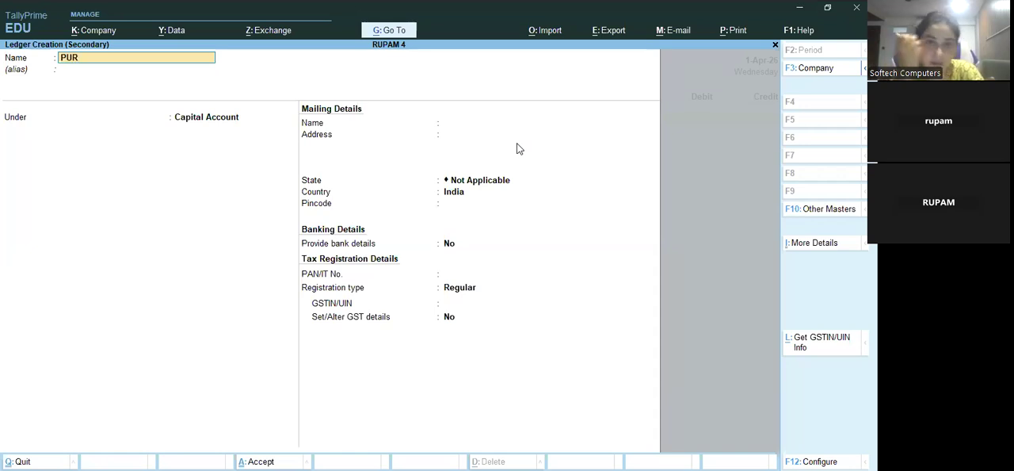
type("CHASE")
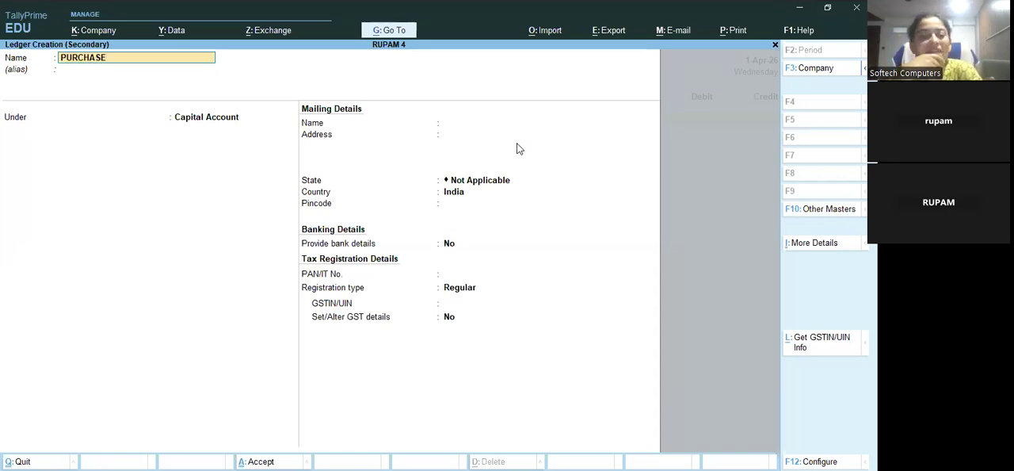
type("  AC")
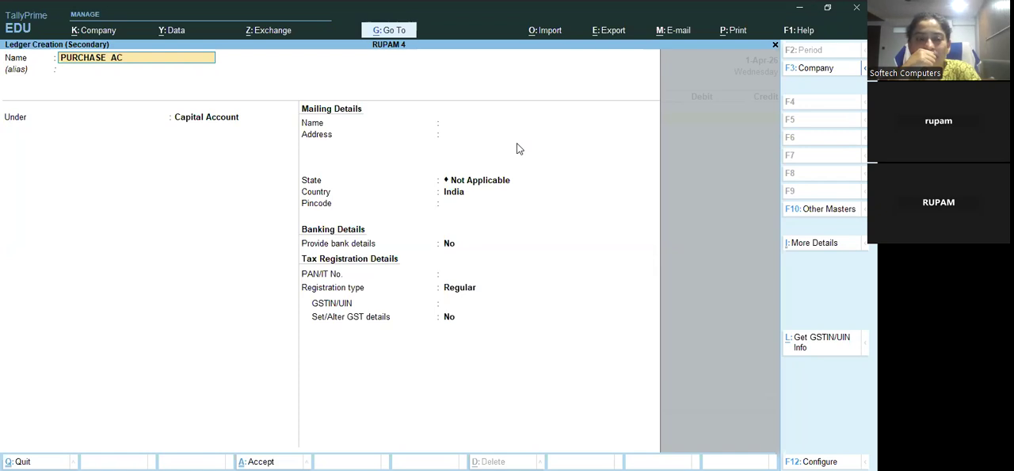
key("Return")
type("PUR")
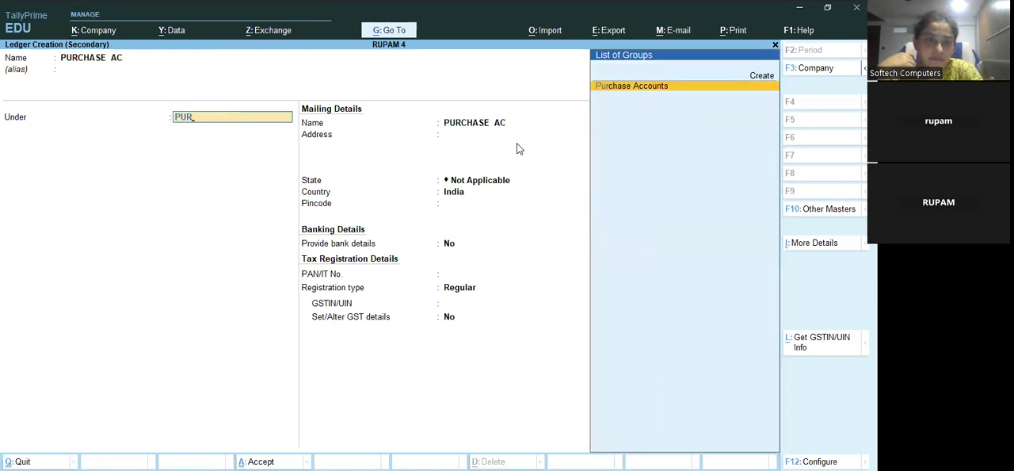
key("Return")
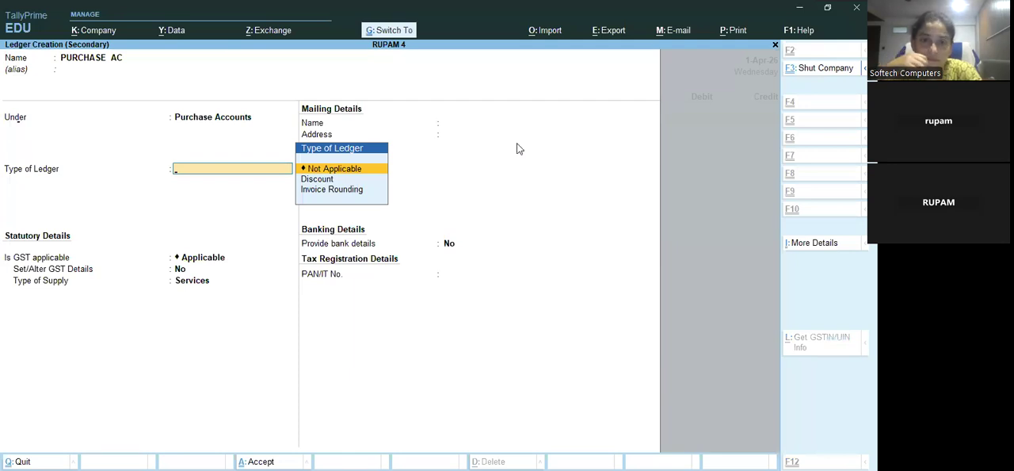
key("ctrl+a")
key("Escape")
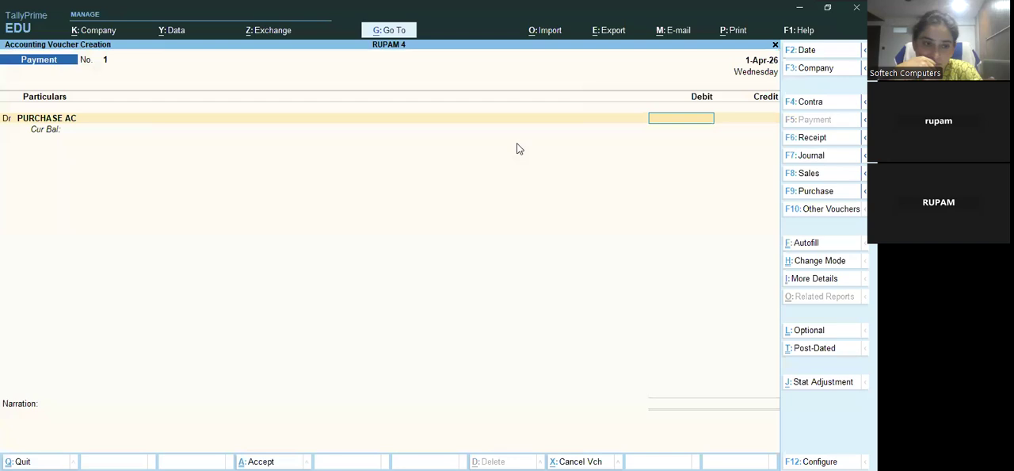
Debit PURCHASE AC with 3000, credit Cash for the same amount, and save the payment voucher
type("3")
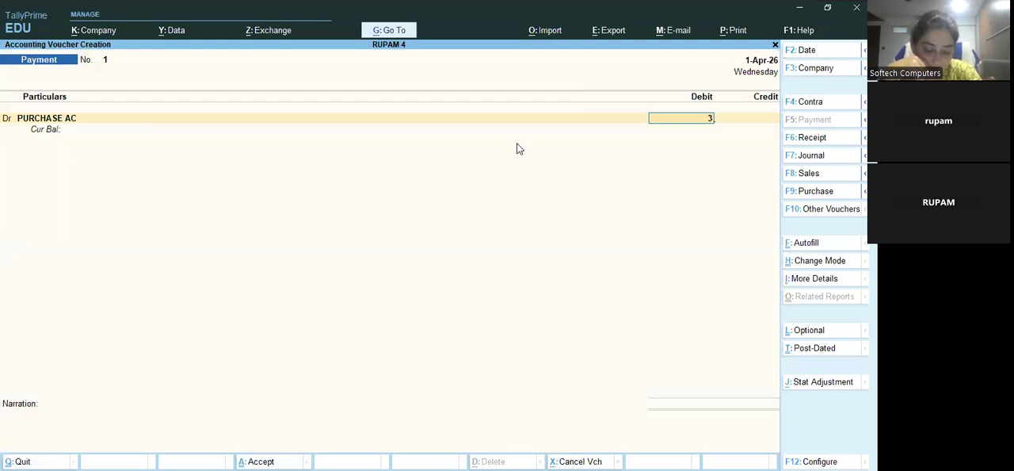
type("000")
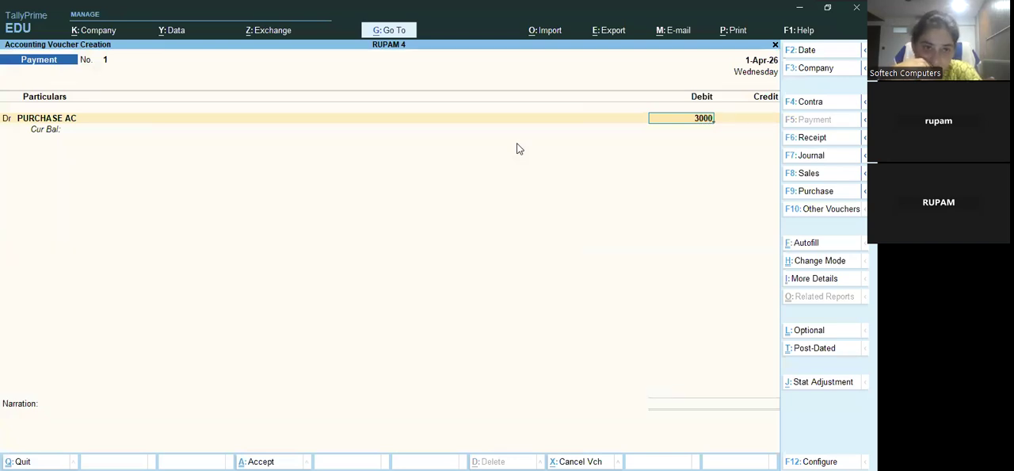
key("Return")
key("Down")
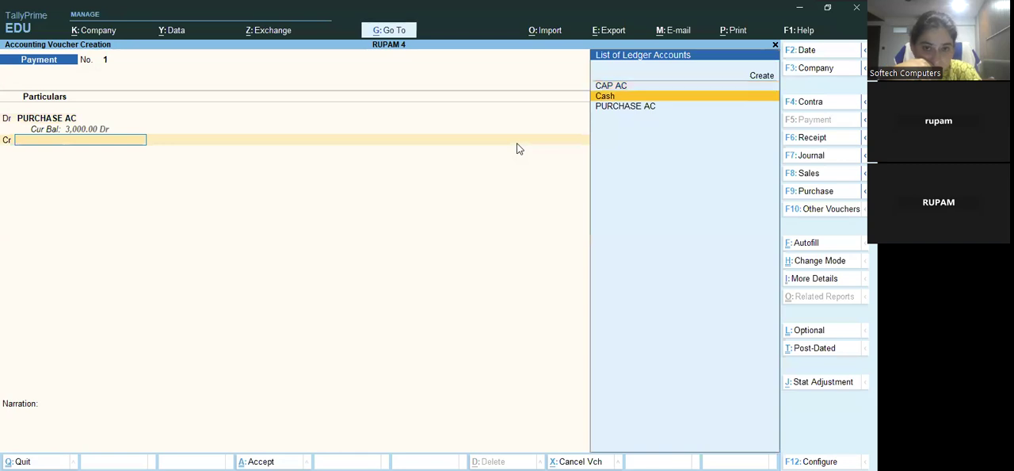
key("Return")
key("ctrl")
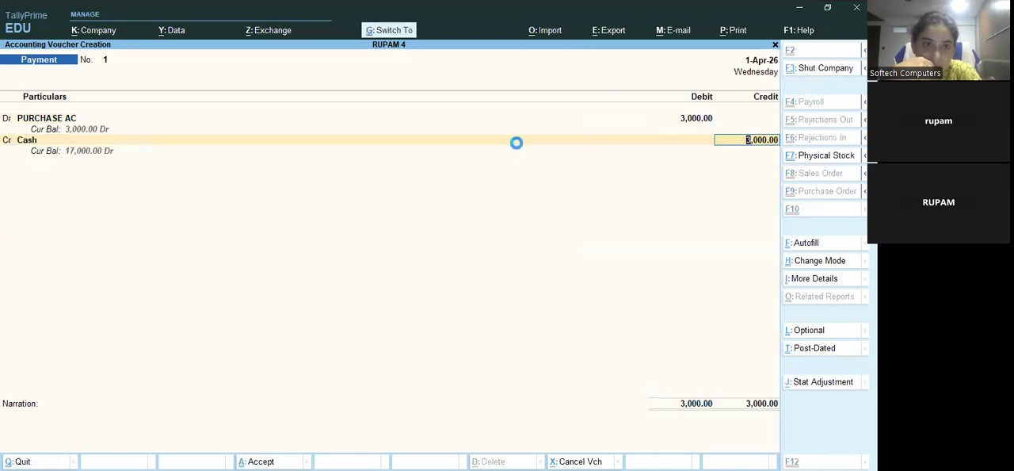
key("ctrl+a")
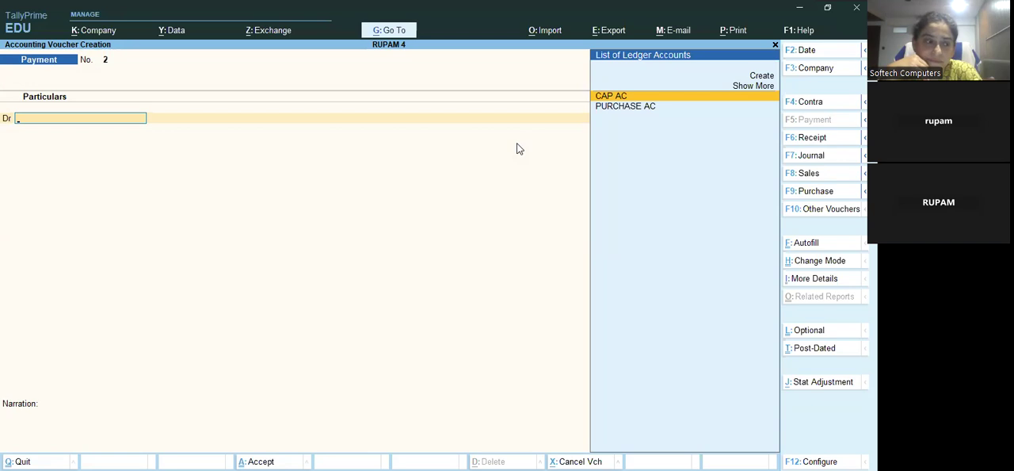
Record a second payment voucher debiting PURCHASE AC with 4000 against Cash and save it
key("Down")
key("Return")
key("Escape")
type("4000")
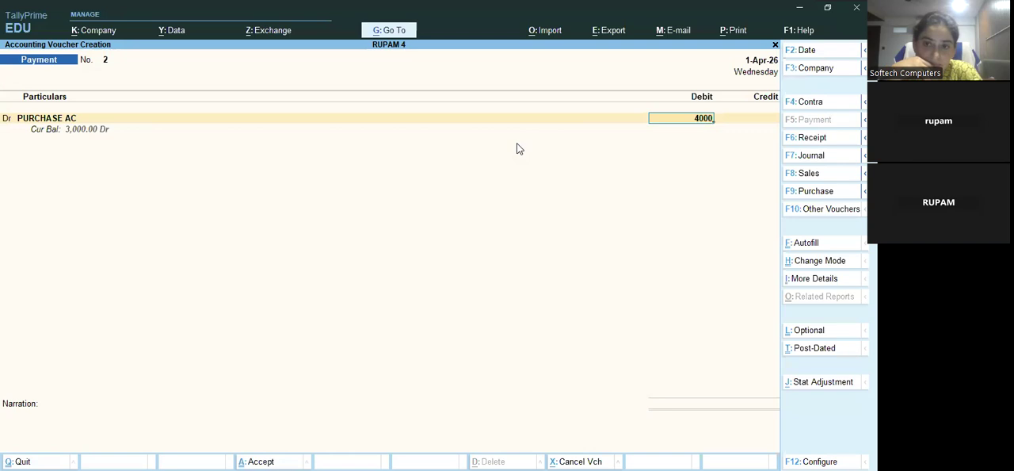
key("Return")
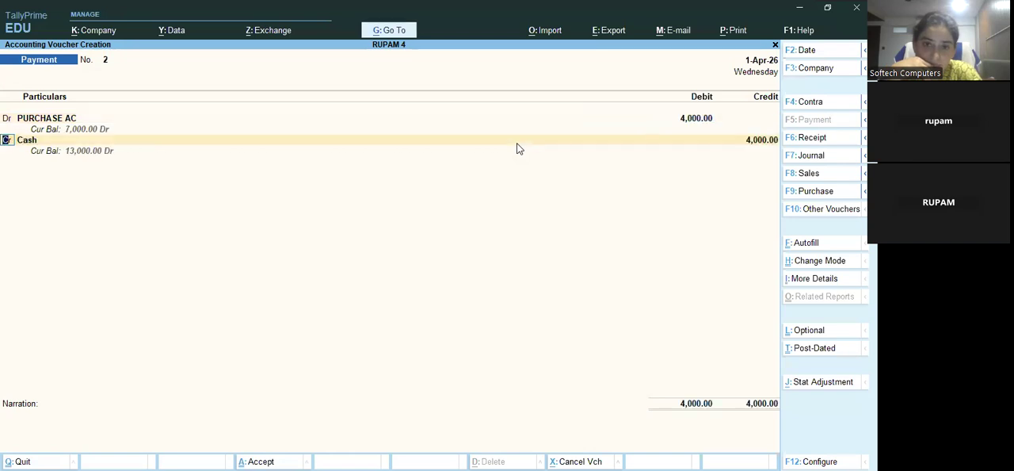
key("ctrl")
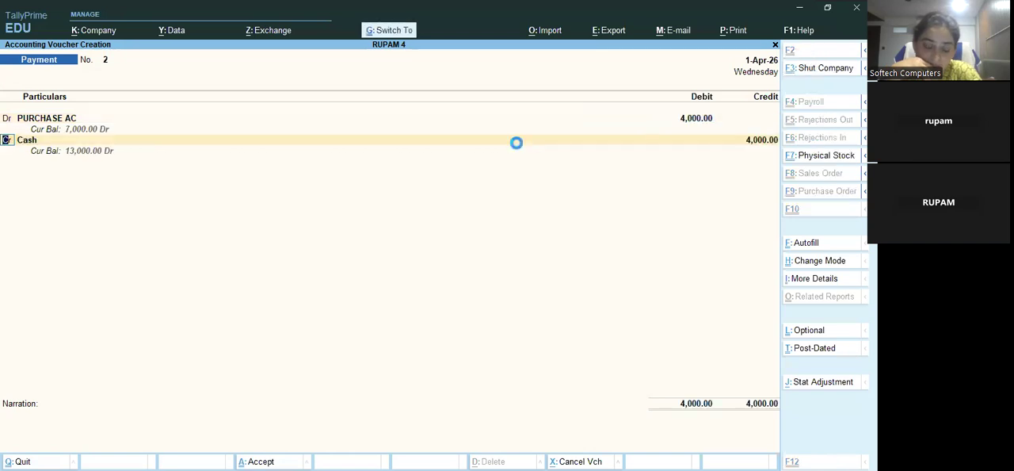
key("ctrl+a")
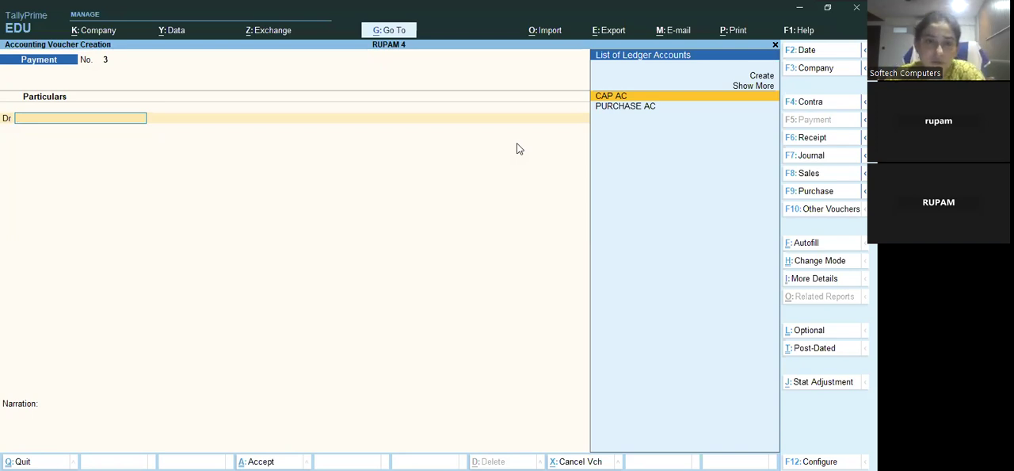
Change the voucher type to Receipt and create the ledger SALES AC under Sales Accounts from its credit line
key("F6")
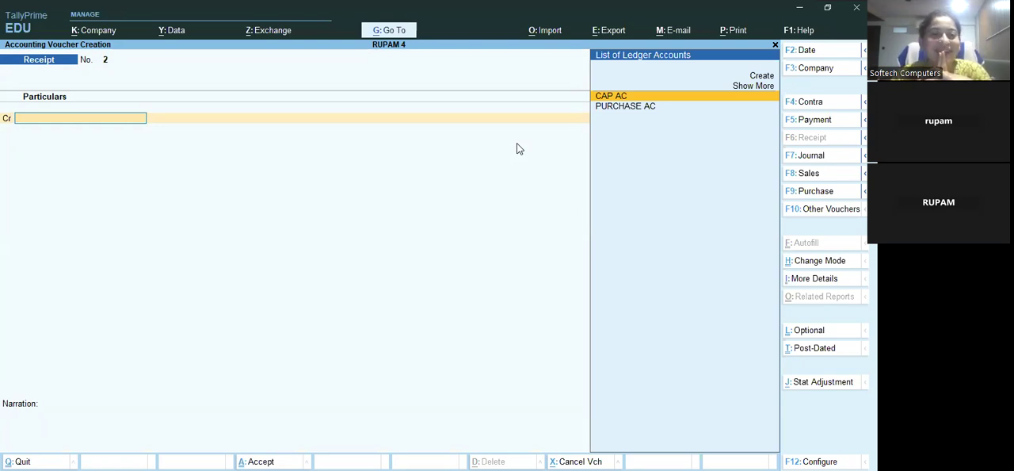
key("Up")
key("Up")
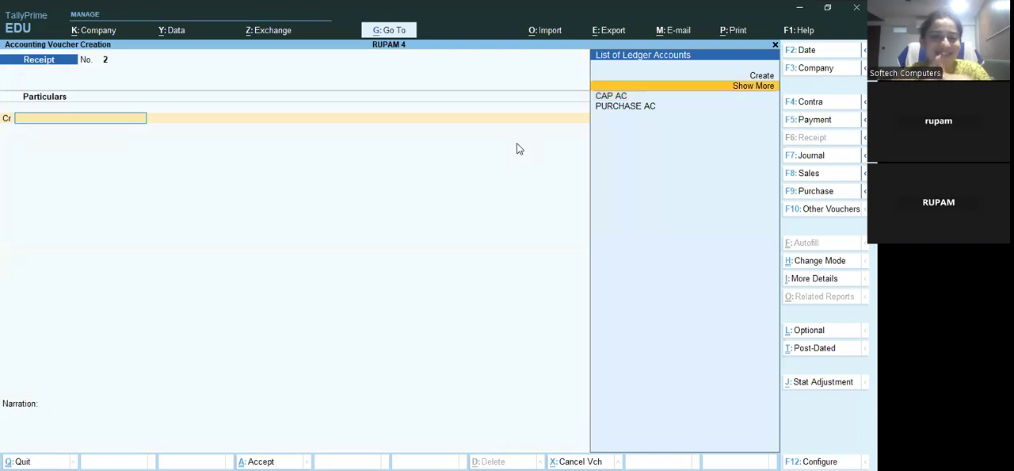
key("Return")
type("SALES")
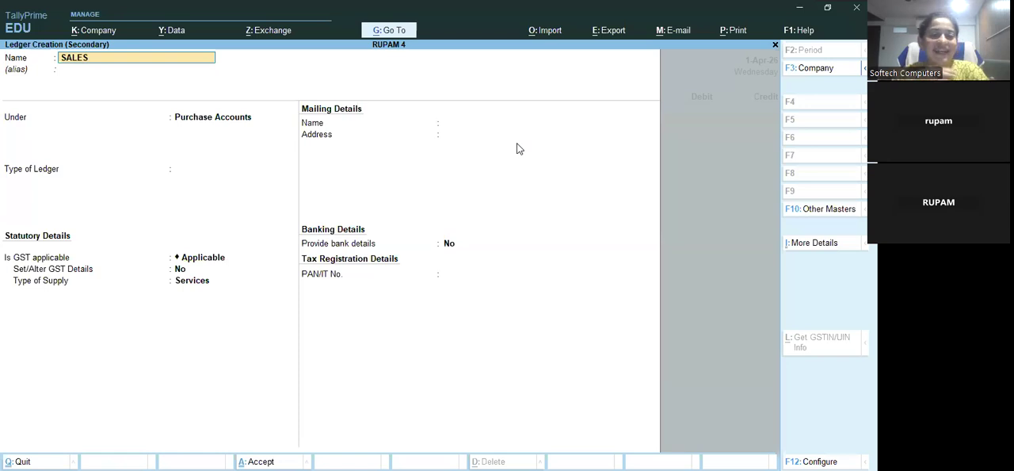
type(" AC")
key("Return")
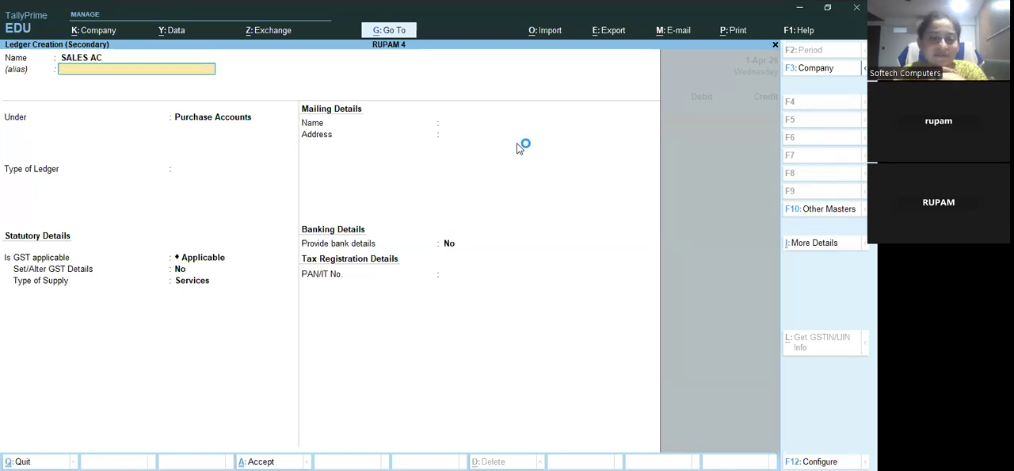
key("Return")
type("sal")
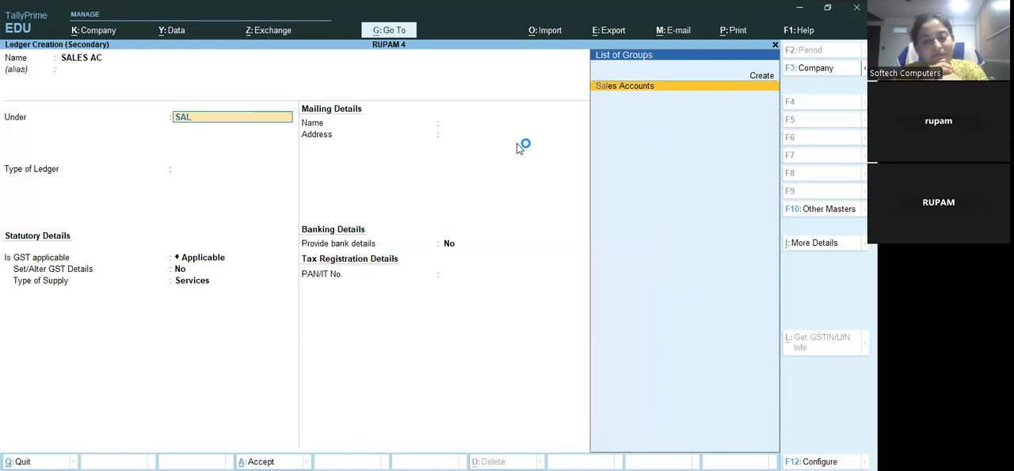
key("Return")
key("ctrl")
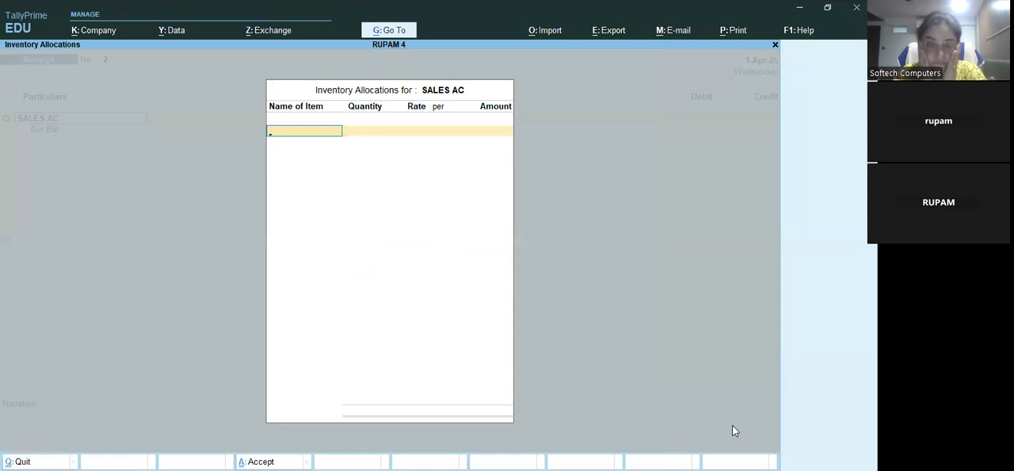
Skip the inventory allocations, credit SALES AC with 6000 against Cash, and save the receipt voucher
key("Escape")
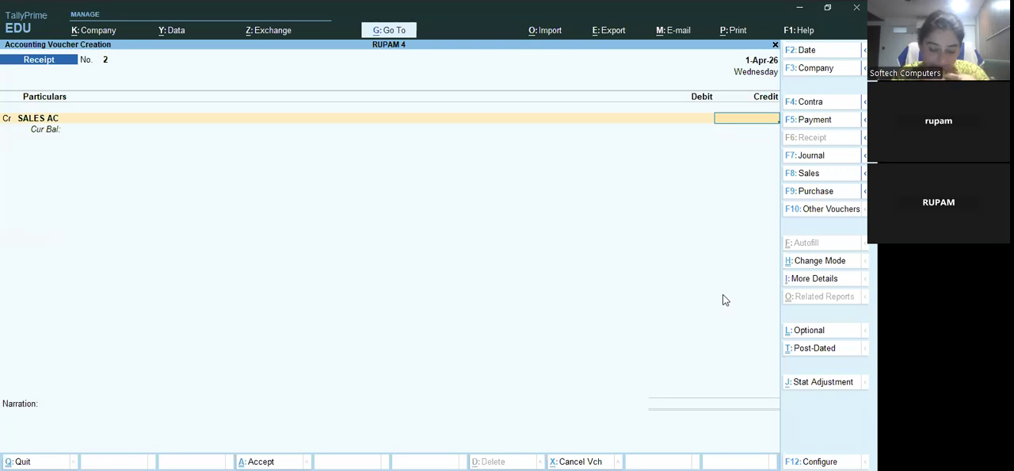
type("6000")
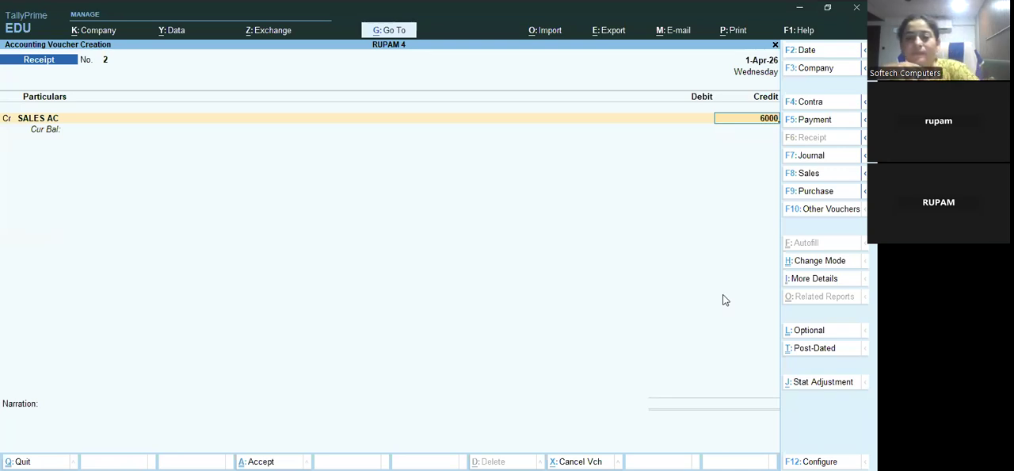
key("Return")
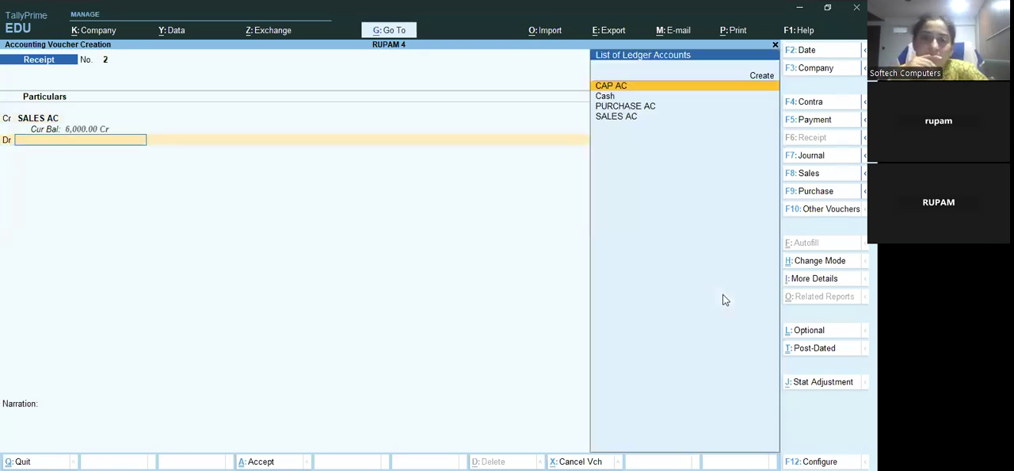
key("Down")
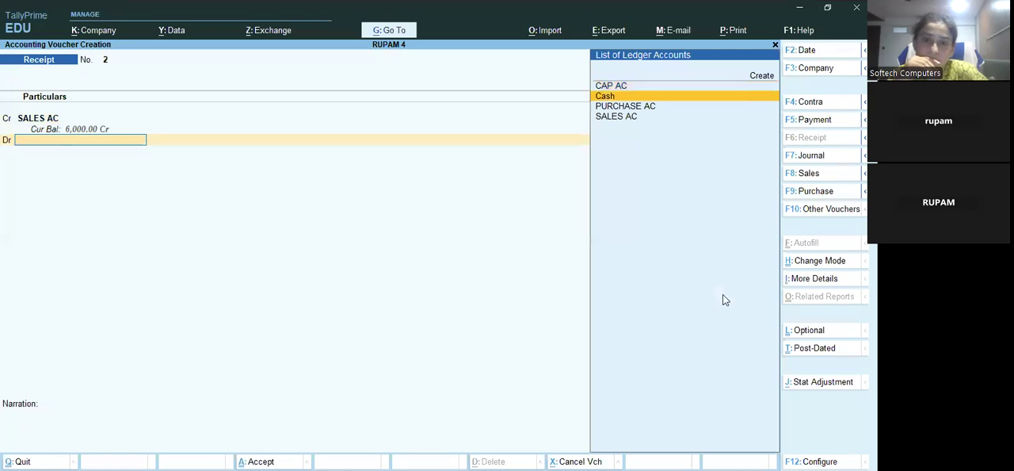
key("Return")
key("ctrl")
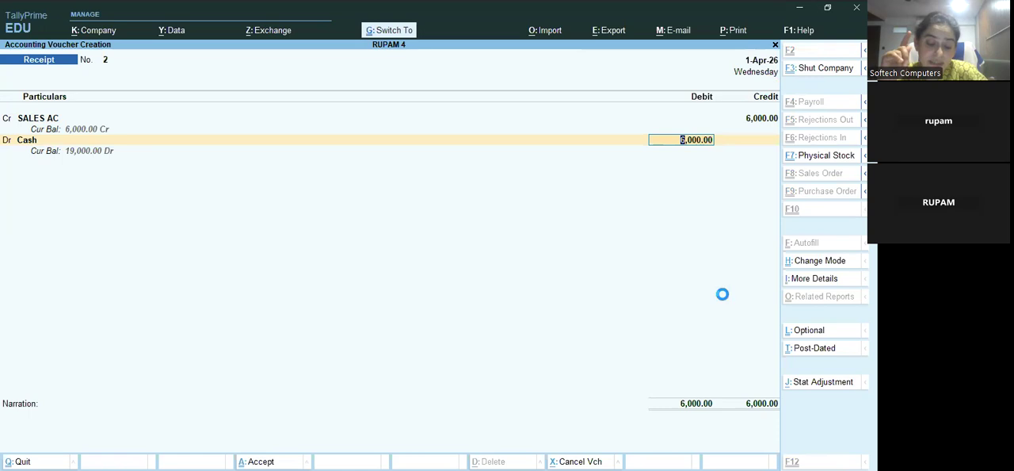
key("ctrl+a")
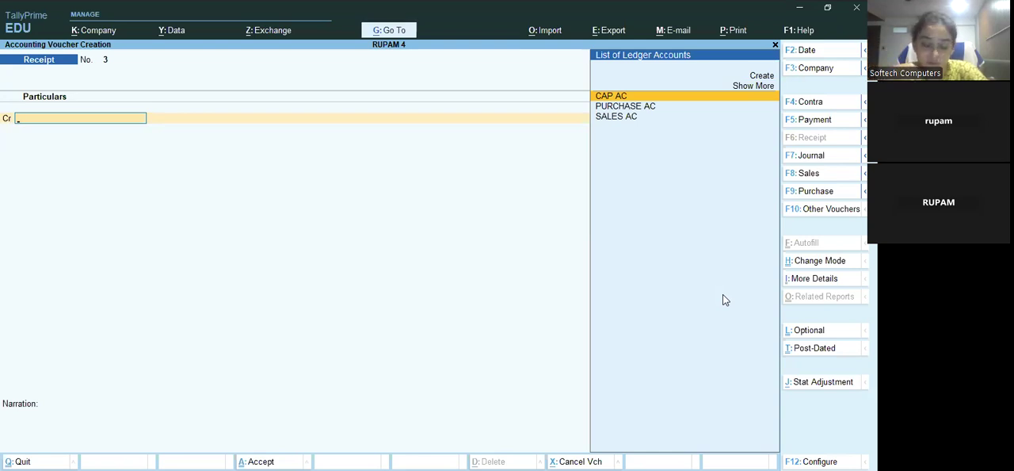
key("Down")
key("Down")
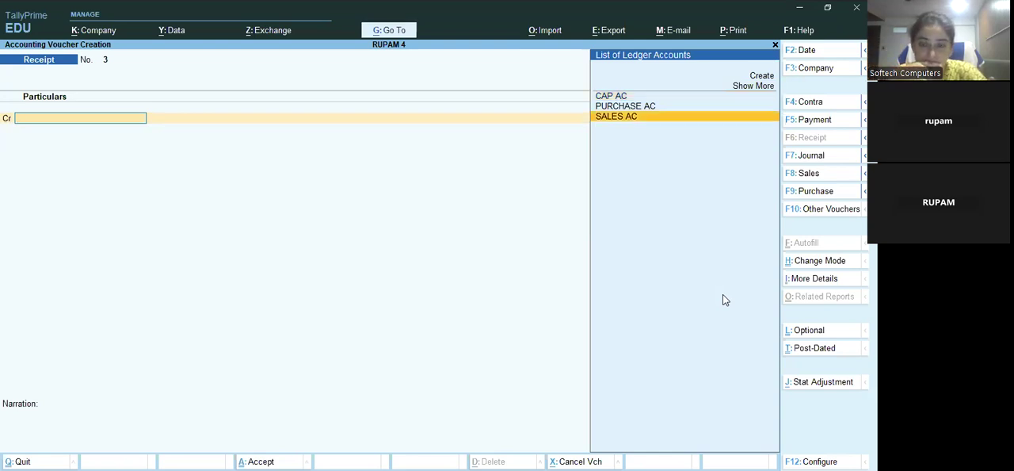
key("Return")
key("Return")
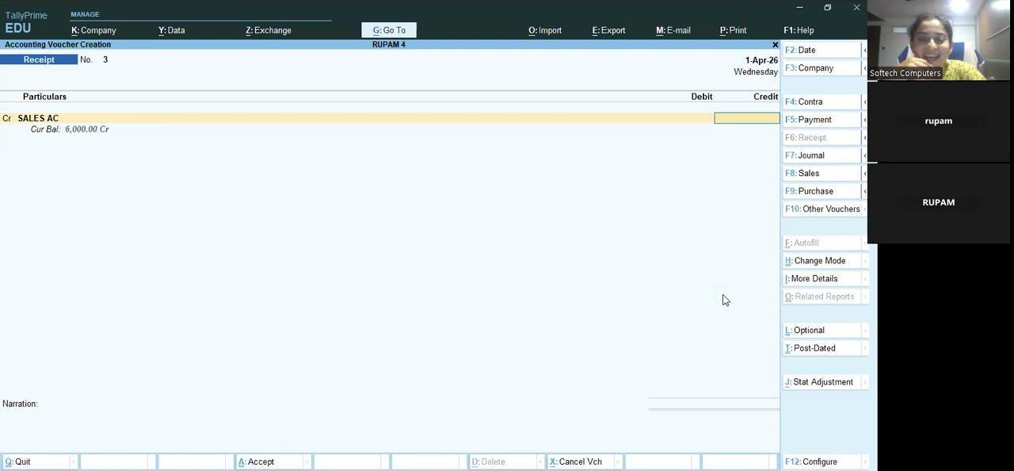
Change the voucher type to Sales
key("F8")
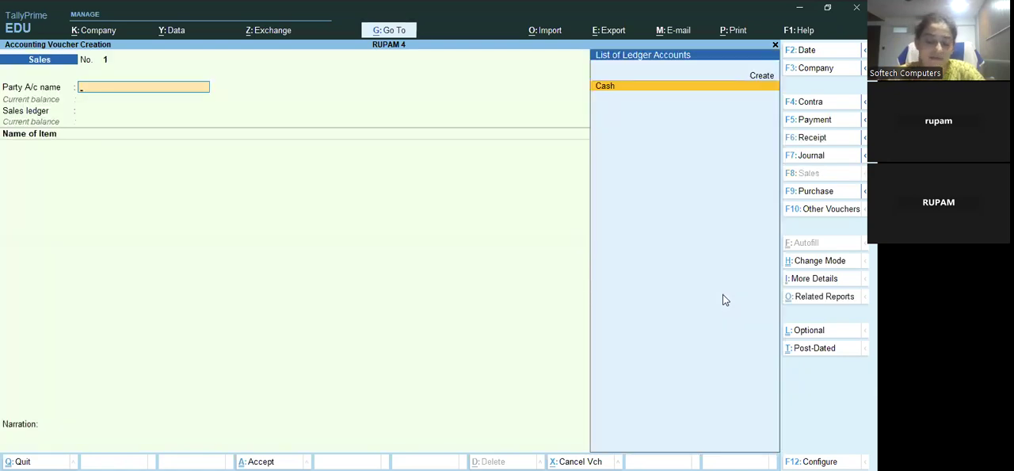
key("Up")
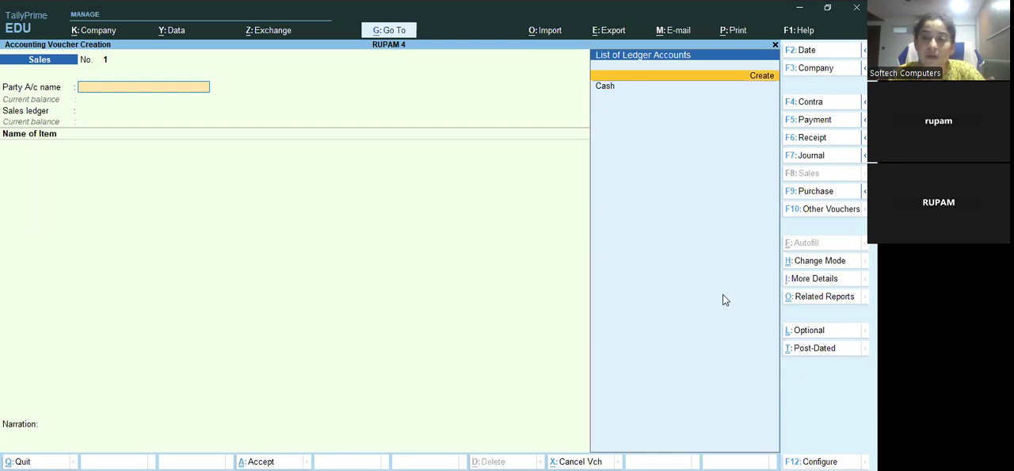
key("Return")
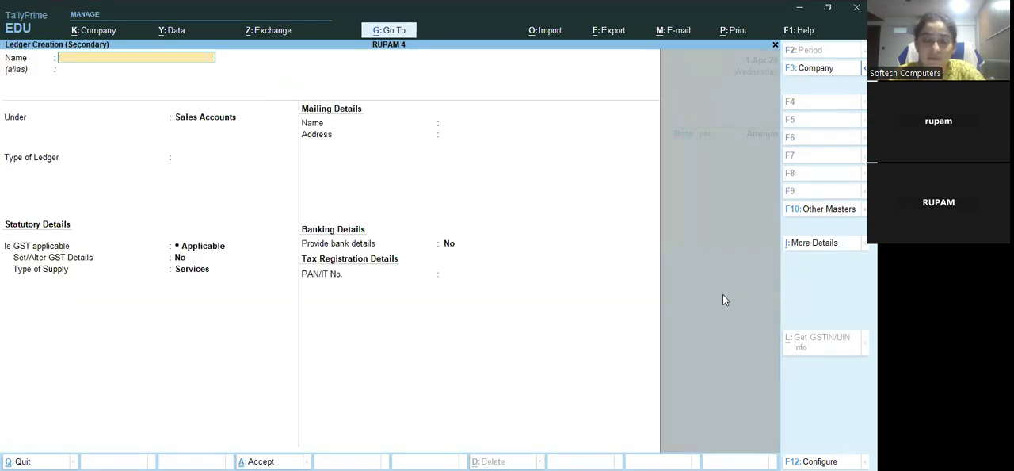
key("Escape")
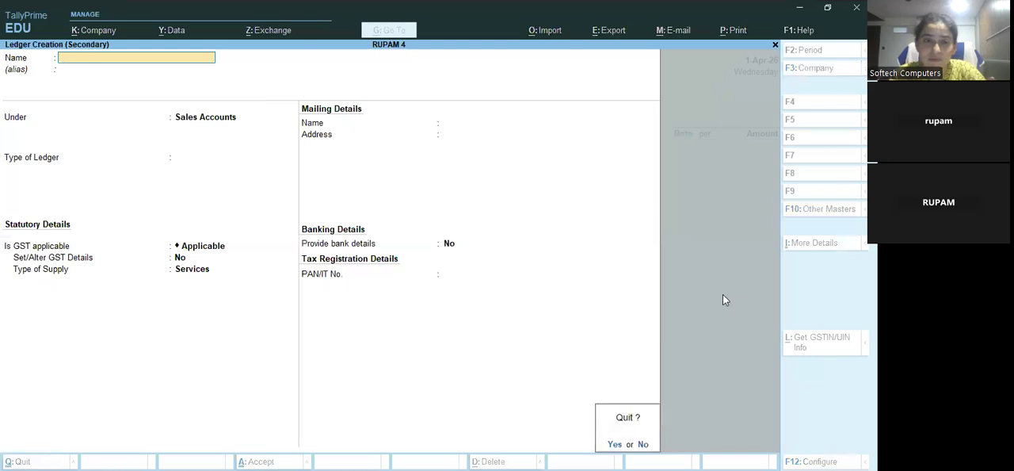
key("y")
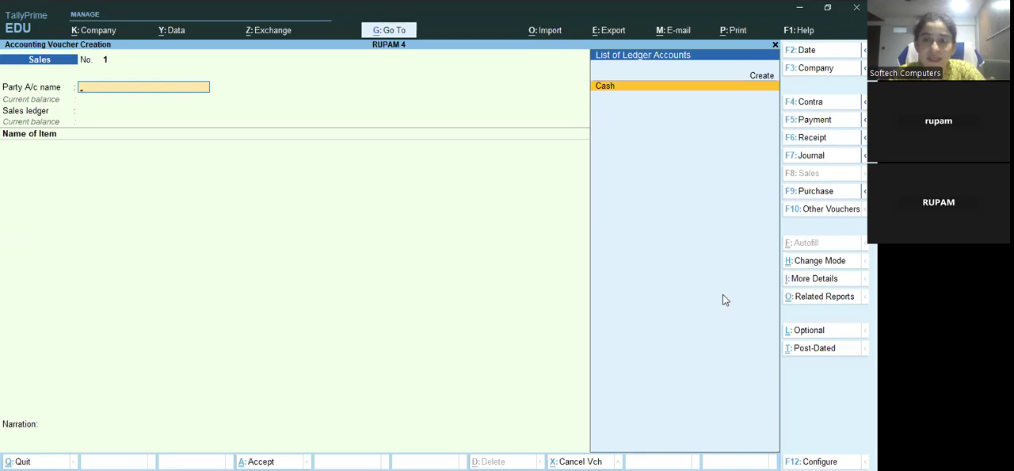
type("H")
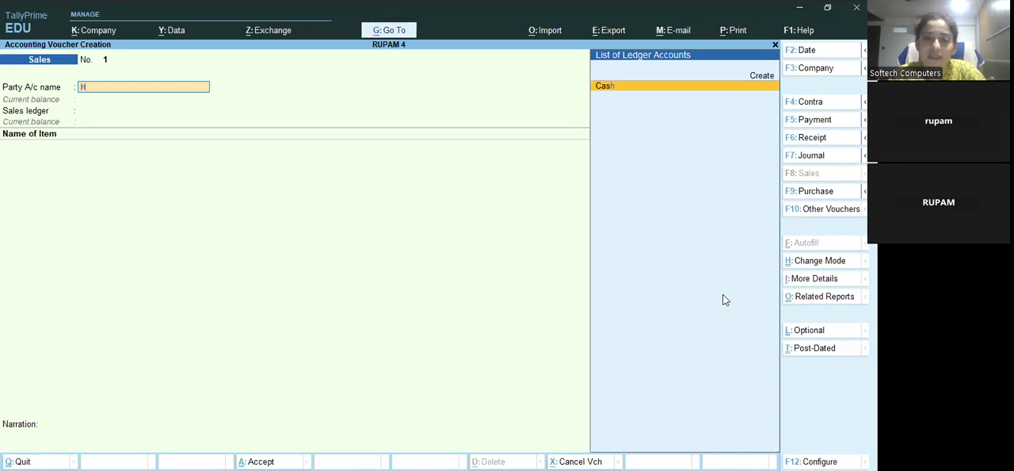
type("a")
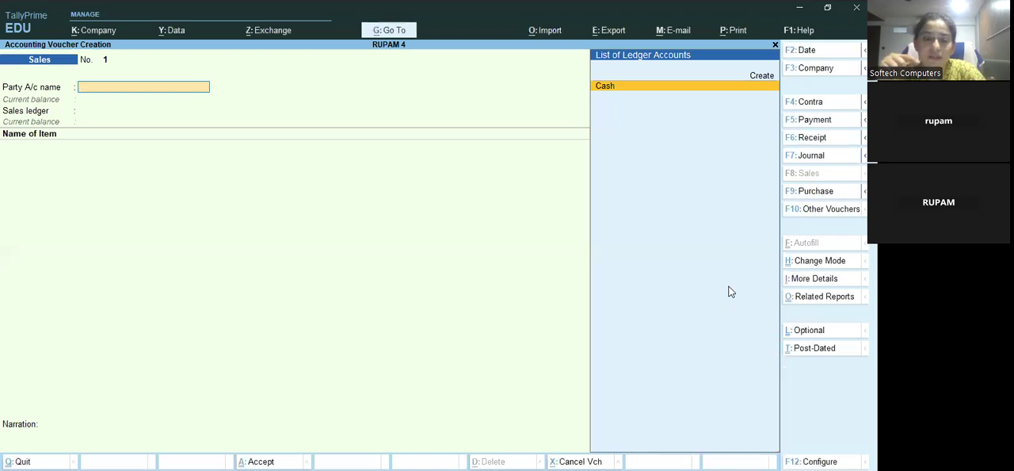
Change the sales voucher's mode to As Voucher
left_click(800, 263)
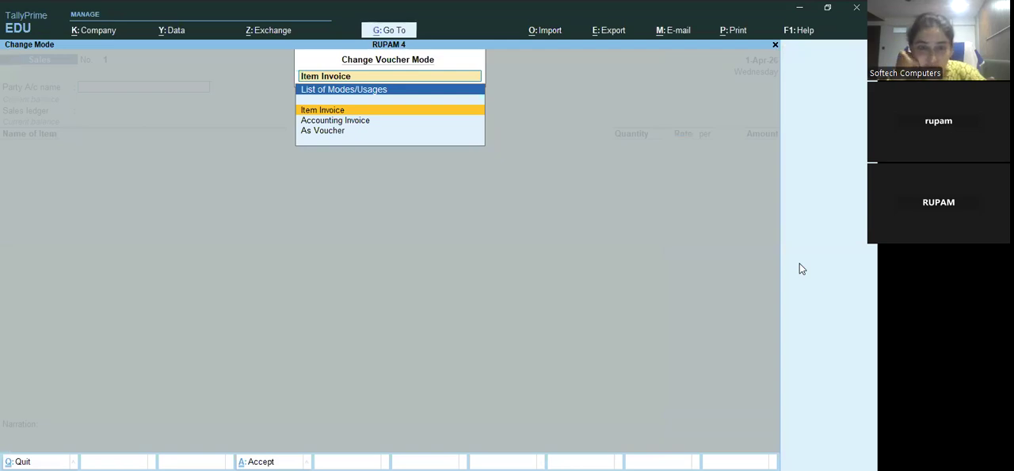
key("Down")
key("Down")
key("Return")
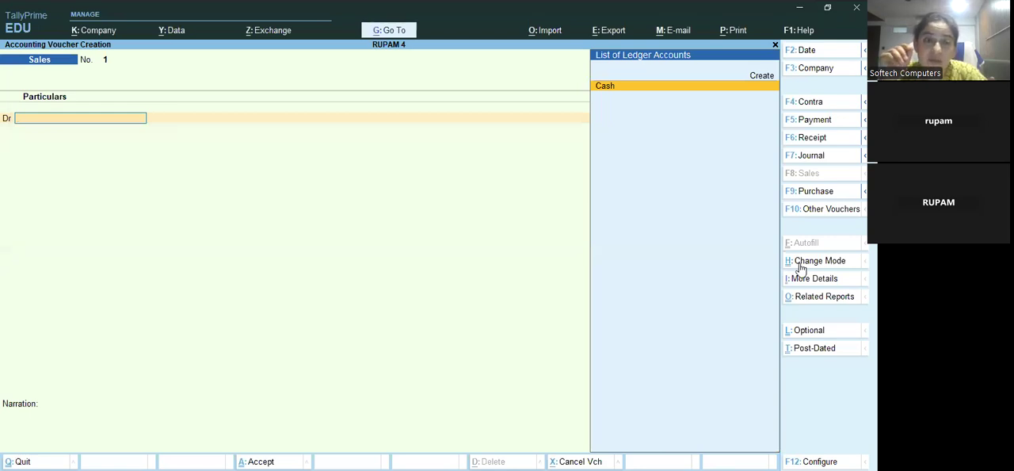
Create a ledger with the customer's name under Sundry Debtors from the sales voucher's debit line
key("Up")
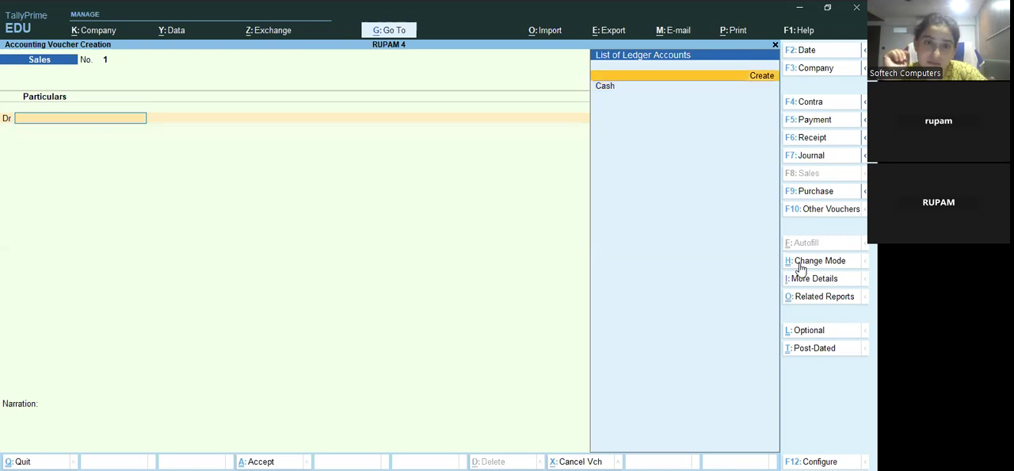
key("Return")
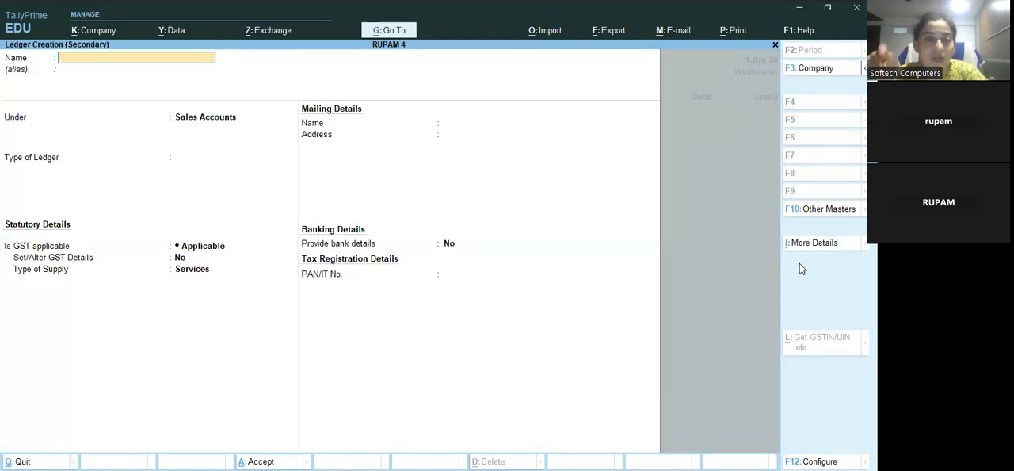
type("CHAN")
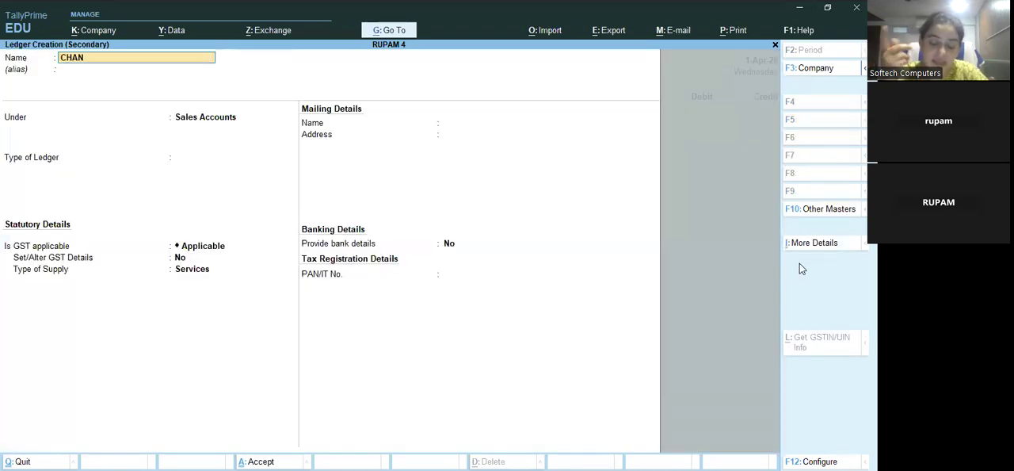
type("DRA KANT")
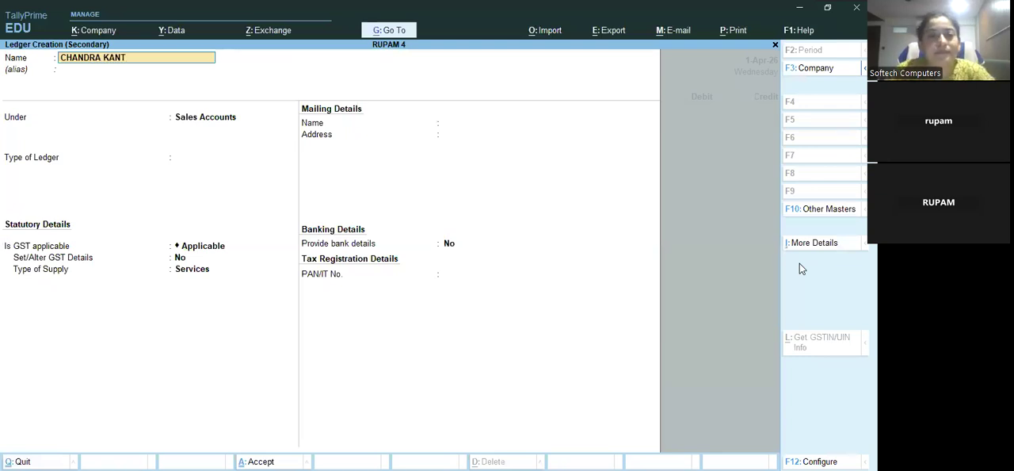
key("Return")
key("Return")
type("SUN")
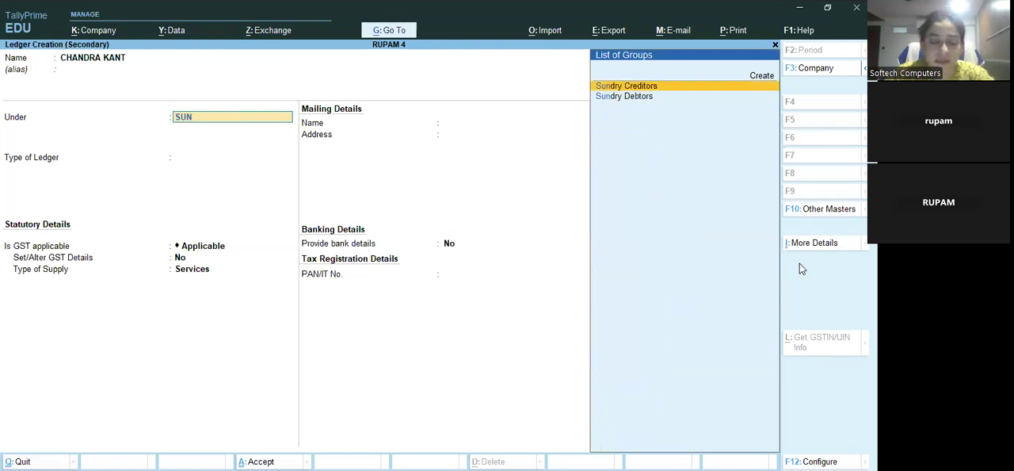
key("Down")
key("Return")
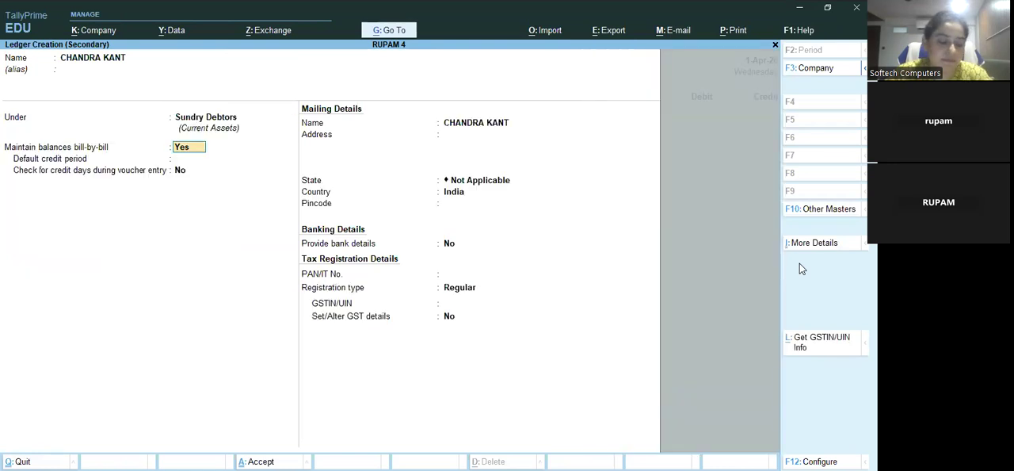
key("ctrl+a")
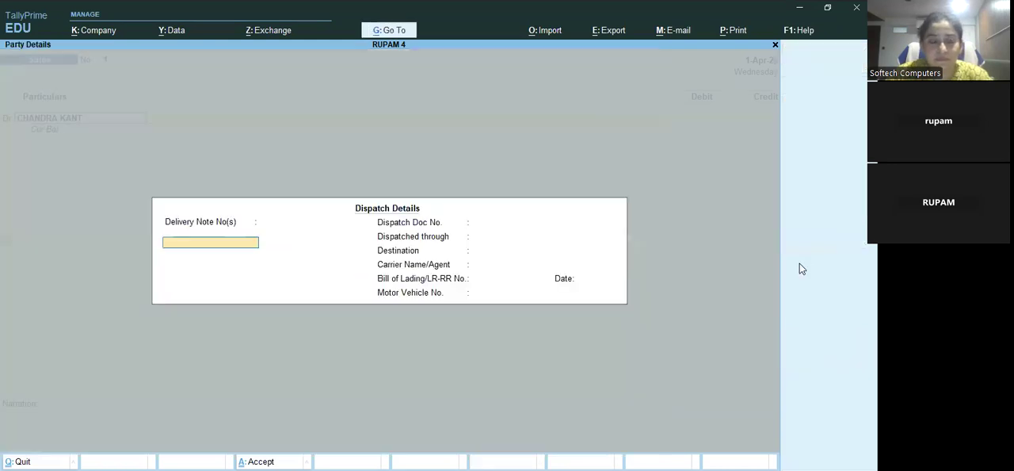
Accept the blank dispatch details and the default party details, and debit the customer with 5000 as New Ref 1
key("ctrl+a")
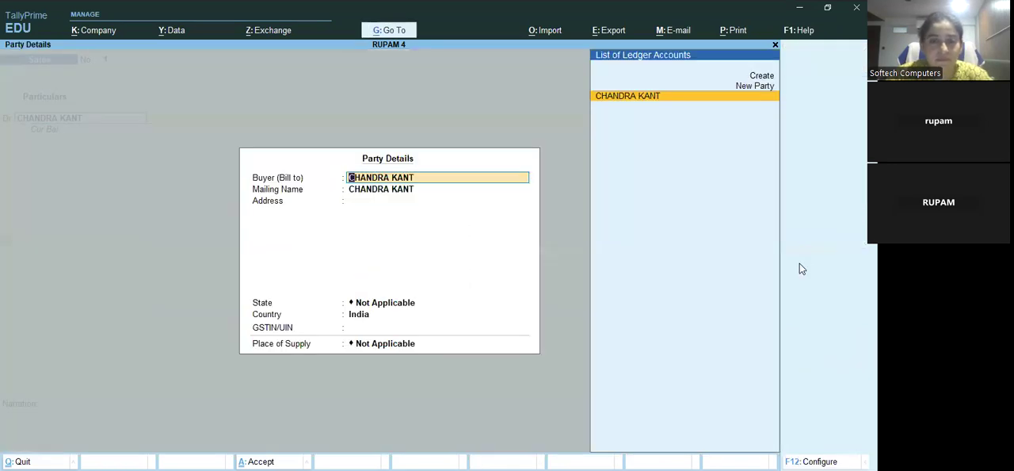
key("ctrl+a")
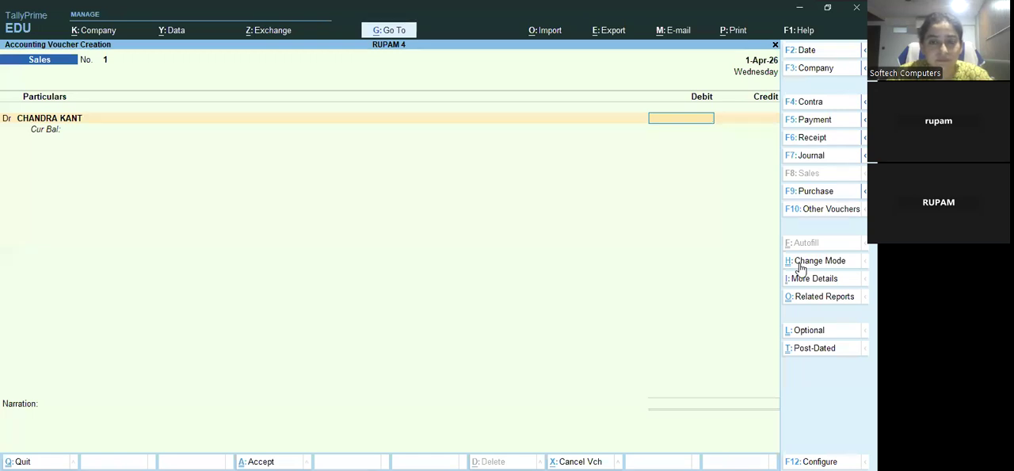
type("590")
key("BackSpace")
key("BackSpace")
type("000")
key("Return")
key("Return")
Credit SALES AC with 5000, skipping the inventory allocations, and save the sales voucher
key("Return")
key("Return")
key("Return")
key("Return")
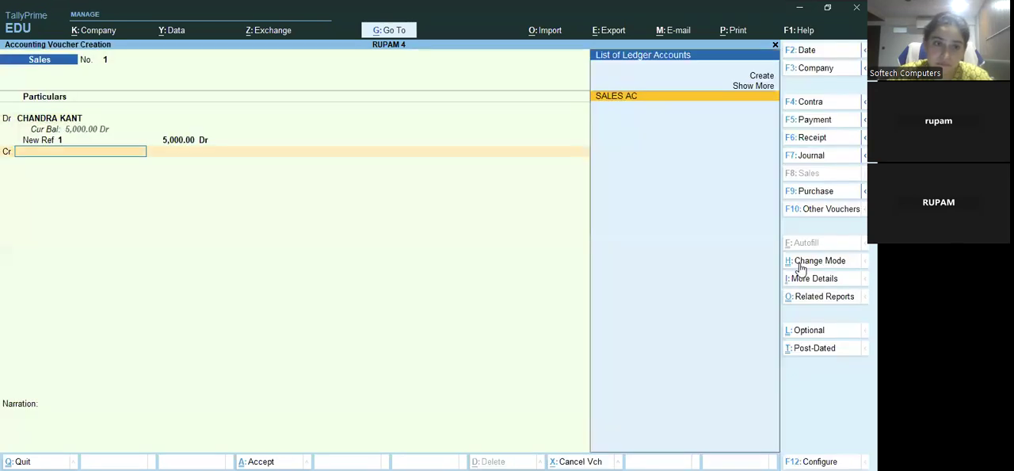
key("Return")
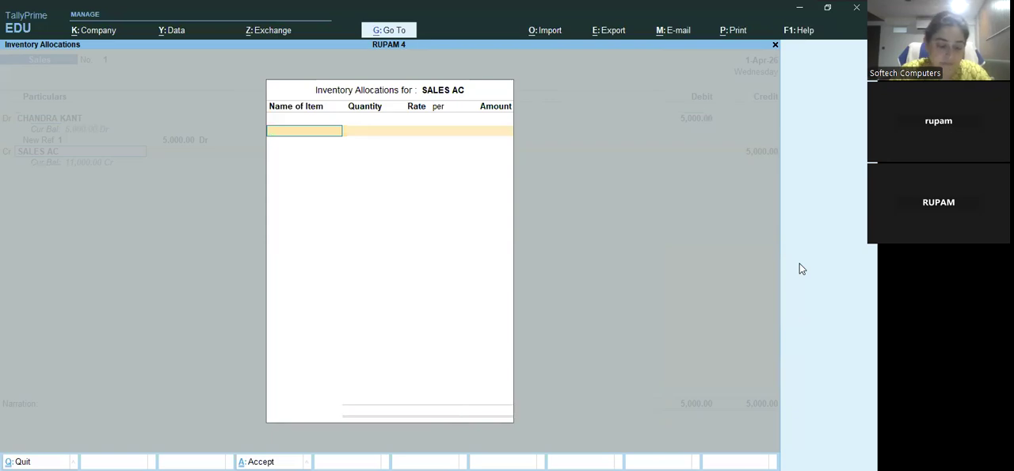
key("Escape")
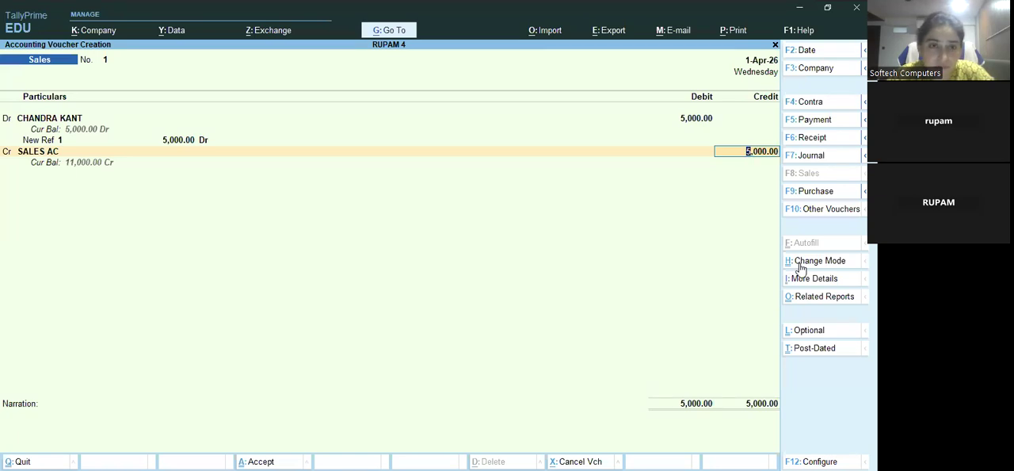
key("ctrl")
key("ctrl+a")
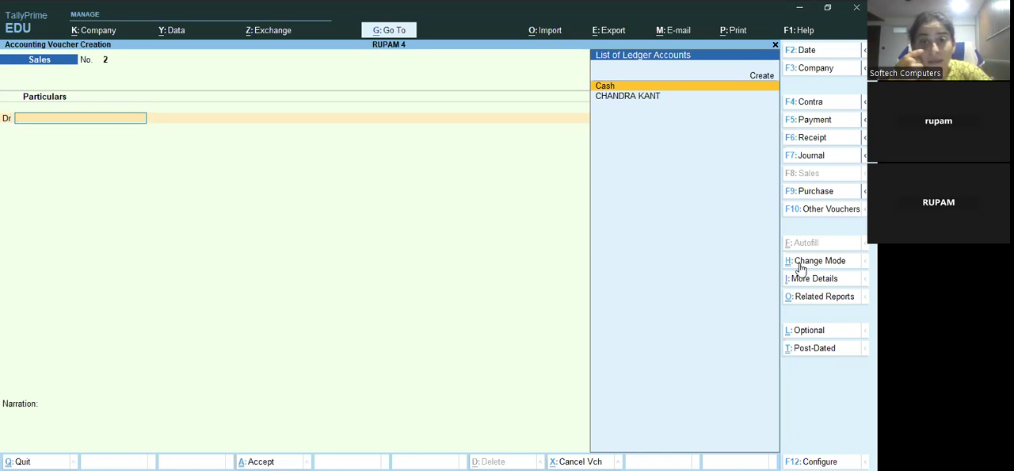
Change the voucher type to Journal and create the ledger SALES RET under Sales Accounts from its debit line
key("F7")
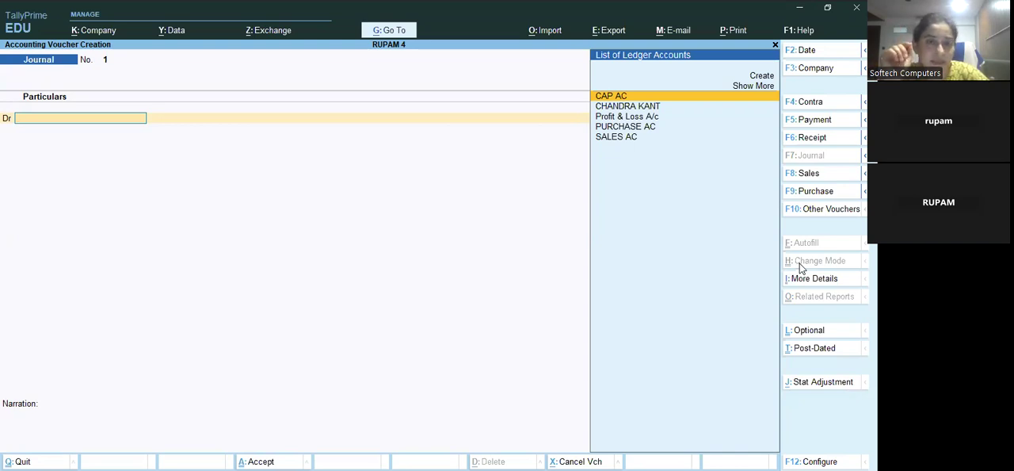
key("Up")
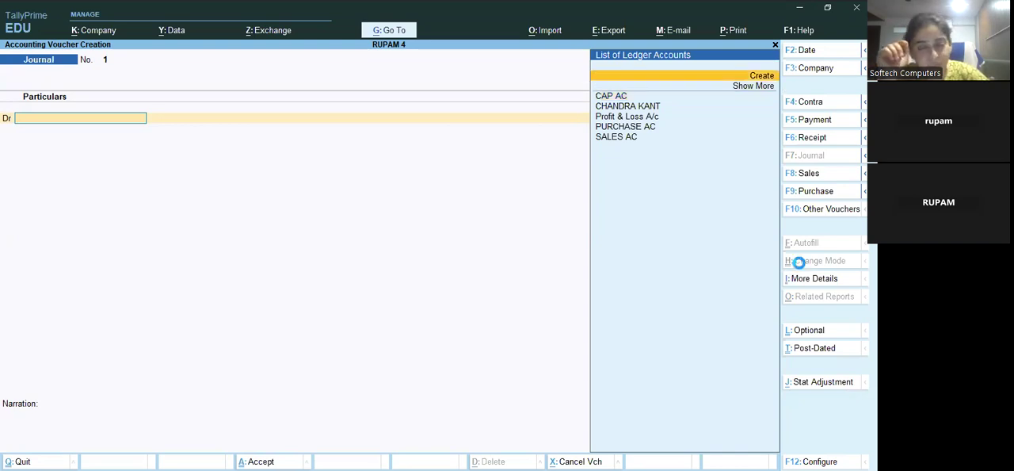
key("Return")
type("SALES RE")
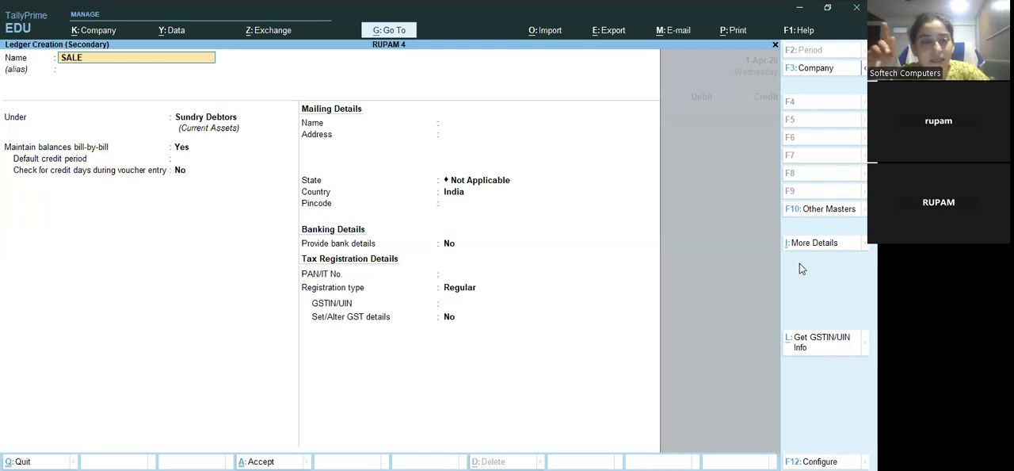
key("Return")
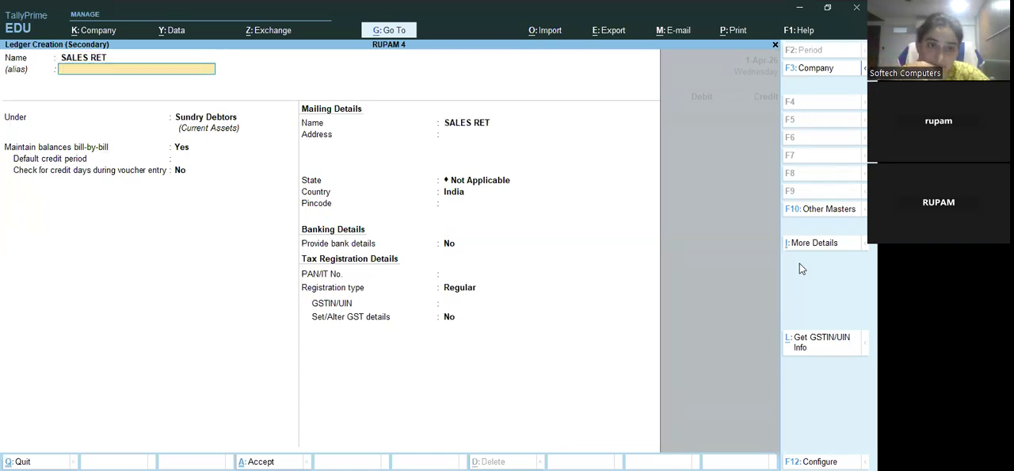
key("Return")
type("SAL")
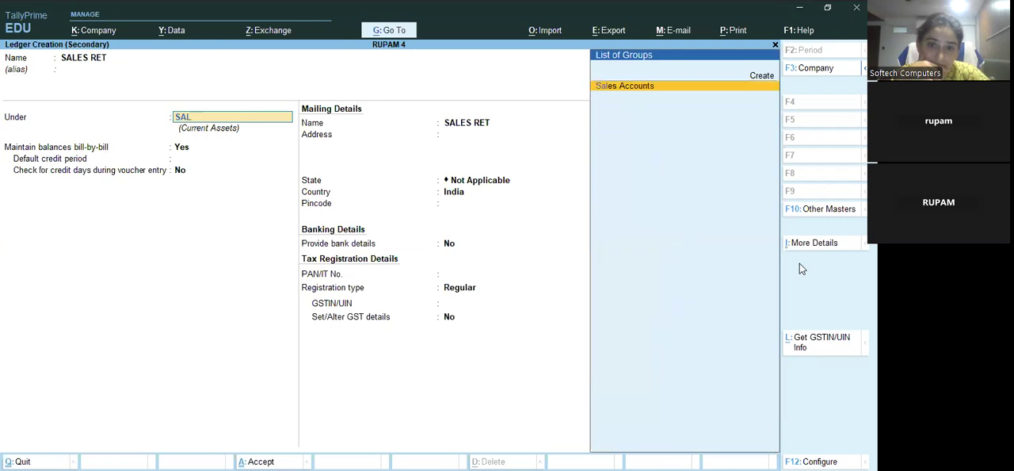
key("Return")
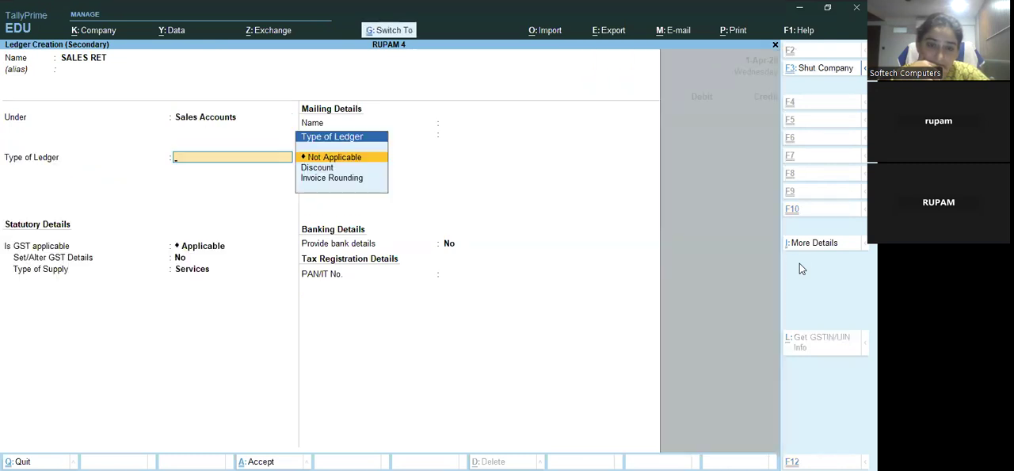
key("ctrl+a")
key("Escape")
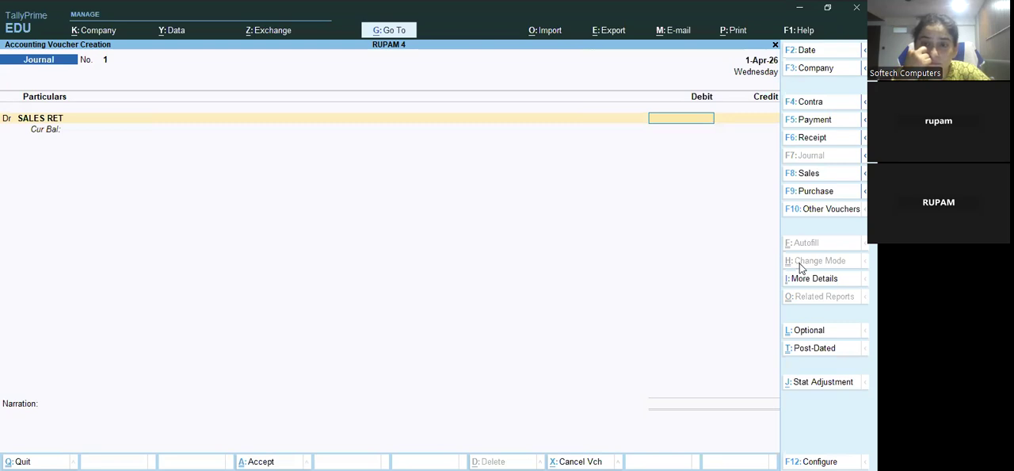
Debit SALES RET with 1000 and select the customer's ledger for the matching credit
type("1000")
key("Return")
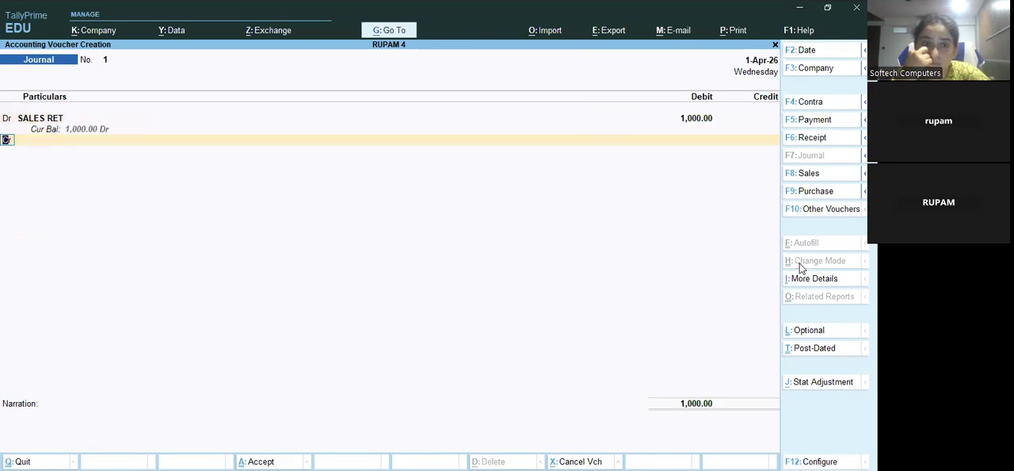
key("Return")
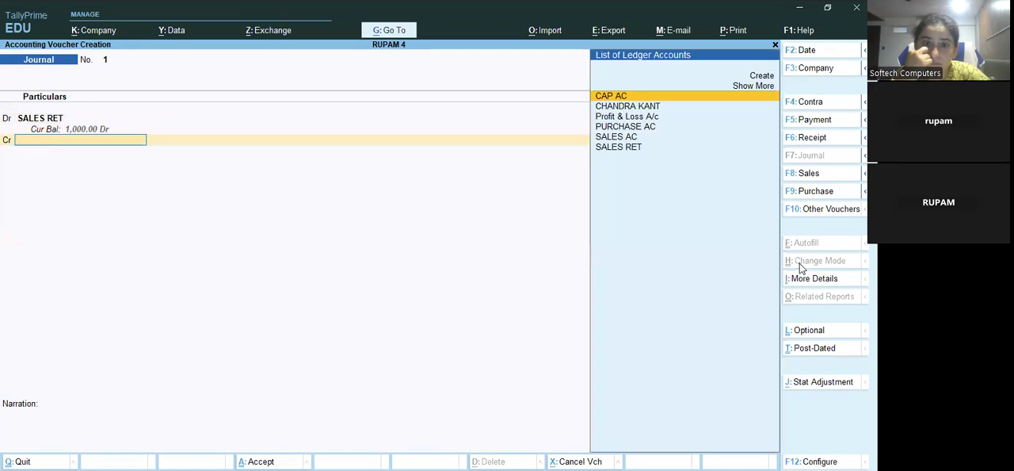
key("Down")
key("Return")
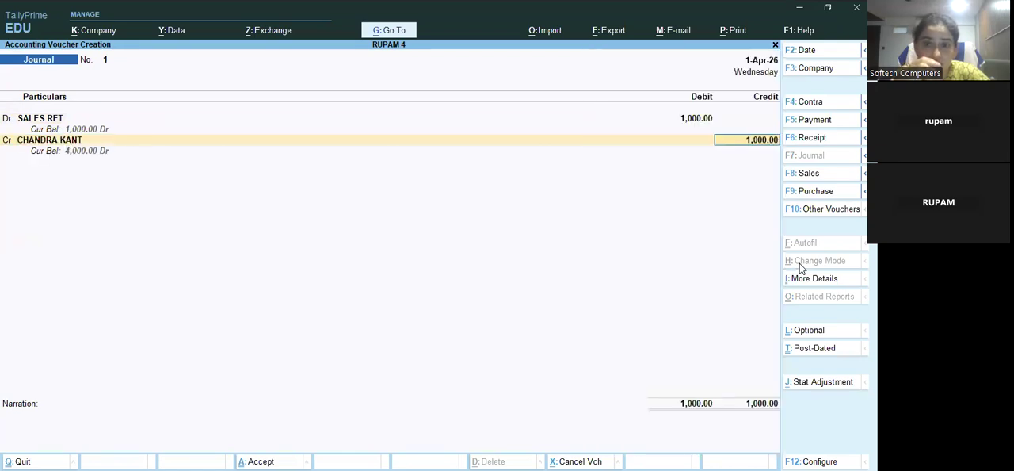
Allocate the customer's 1000 credit as Agst Ref to bill 1 and save the journal voucher
key("Return")
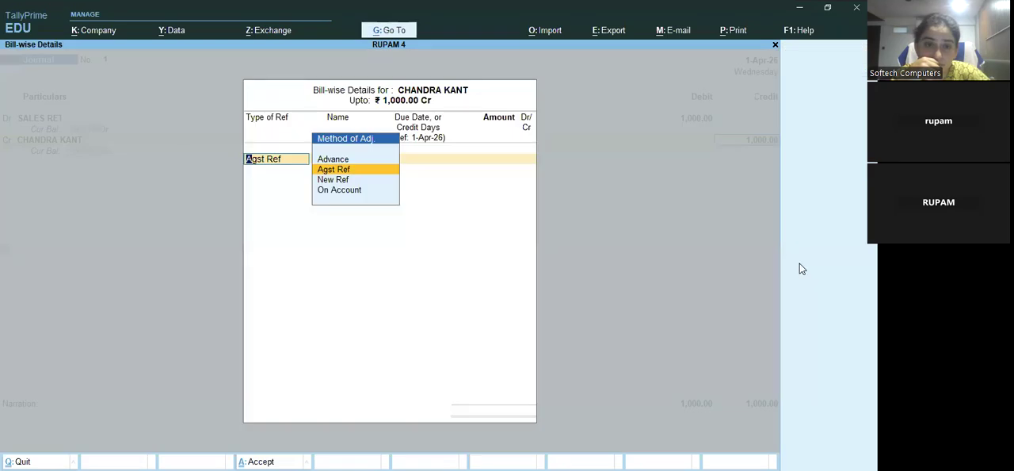
key("Return")
key("Return")
key("Return")
key("Return")
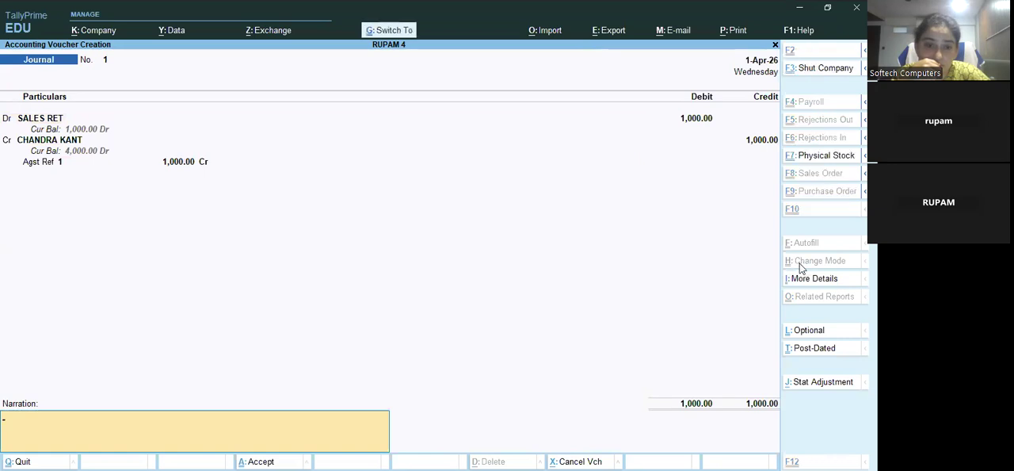
key("ctrl+a")
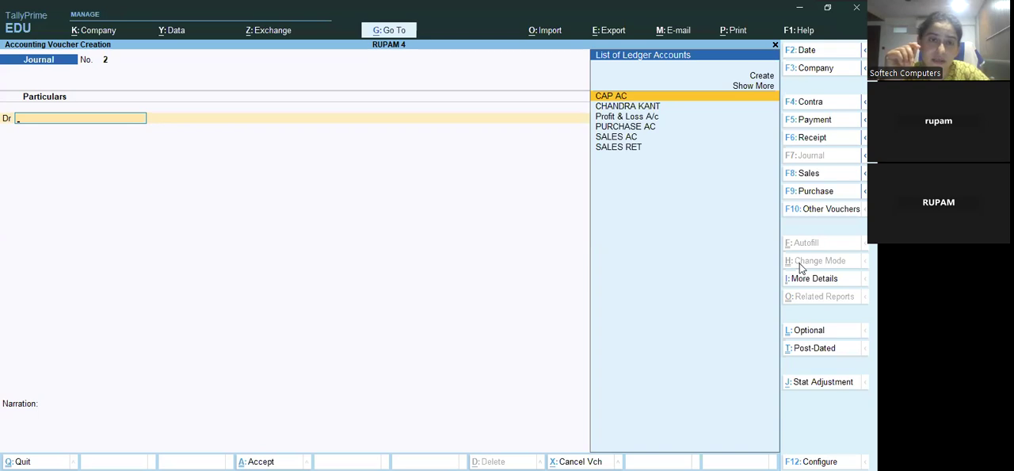
Create the ledger PUR RET under Purchase Accounts from the new journal voucher's debit line
key("Up")
key("Up")
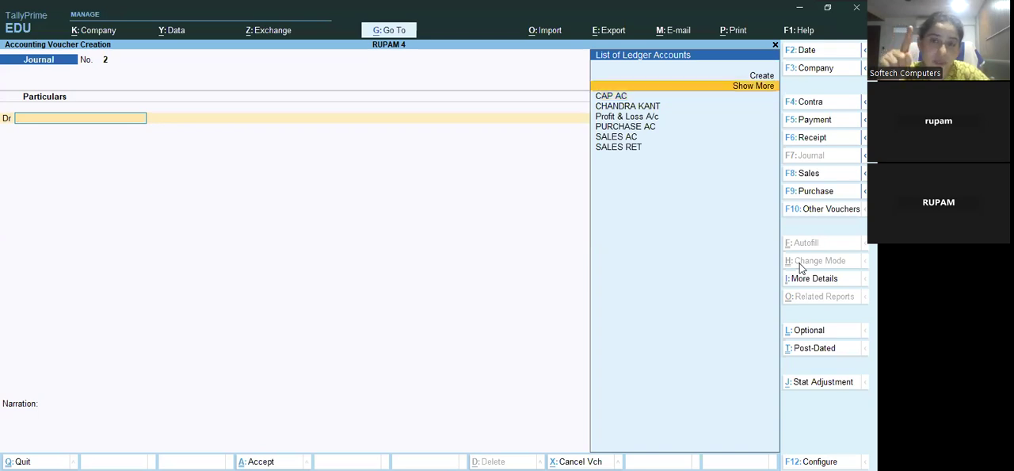
key("Return")
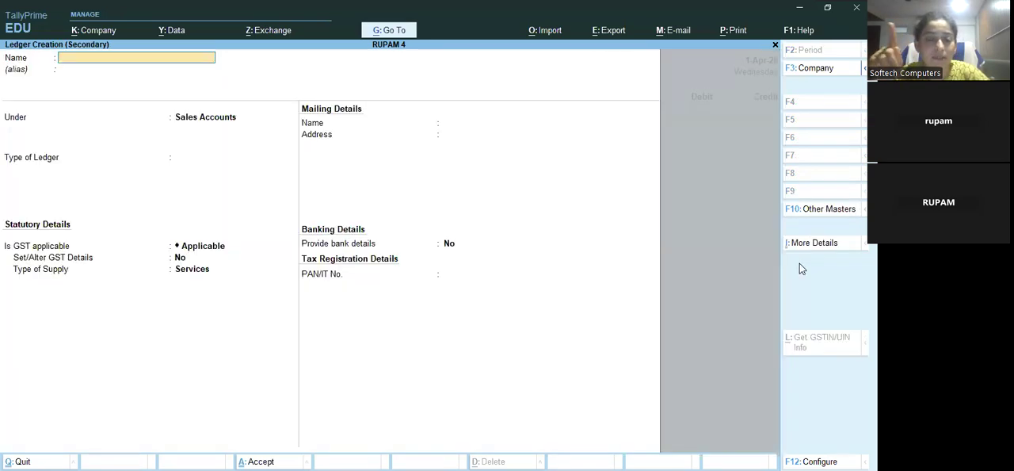
type("PUR")
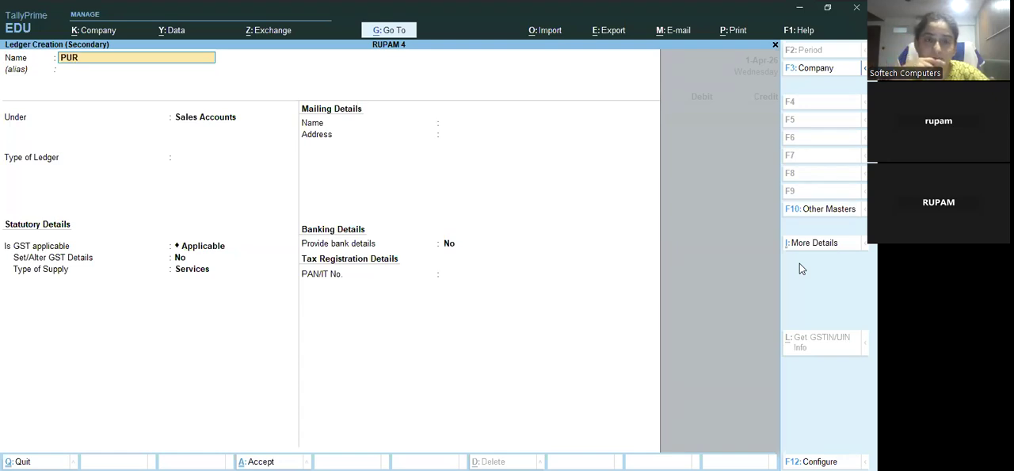
type(" RET")
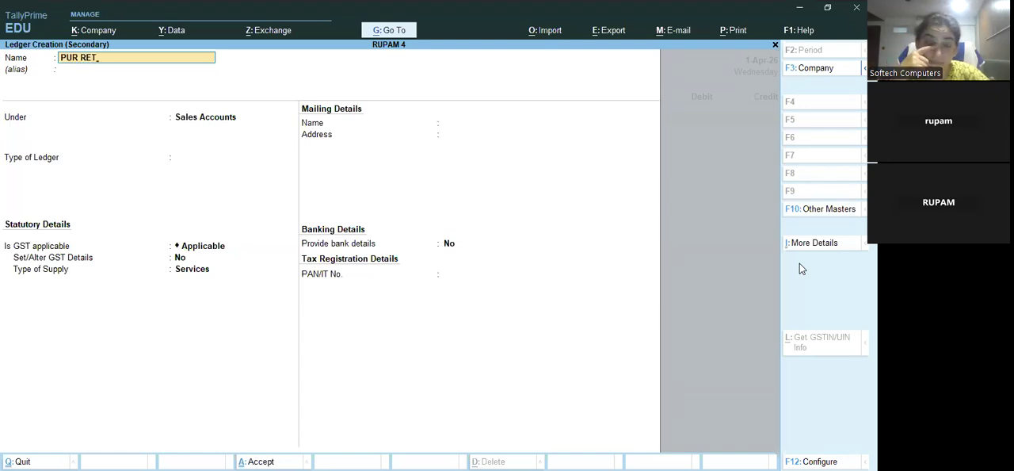
key("Return")
type("PUR")
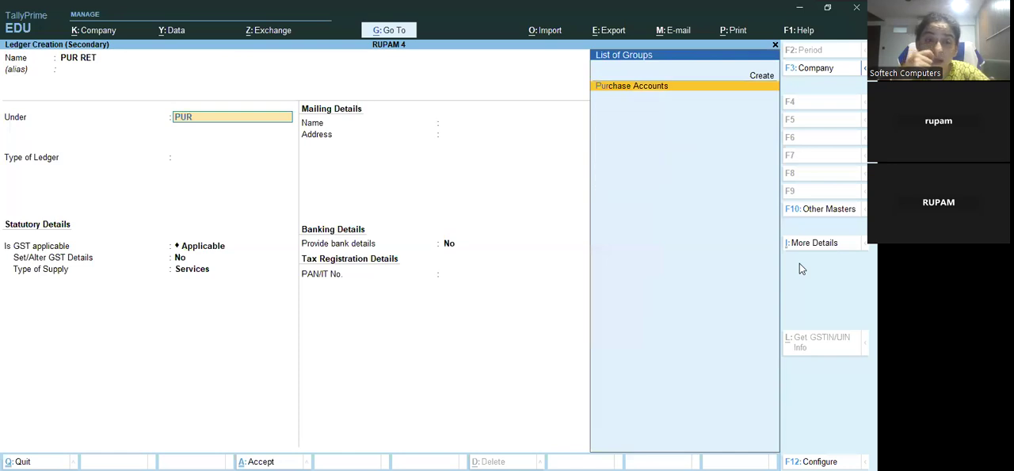
key("Return")
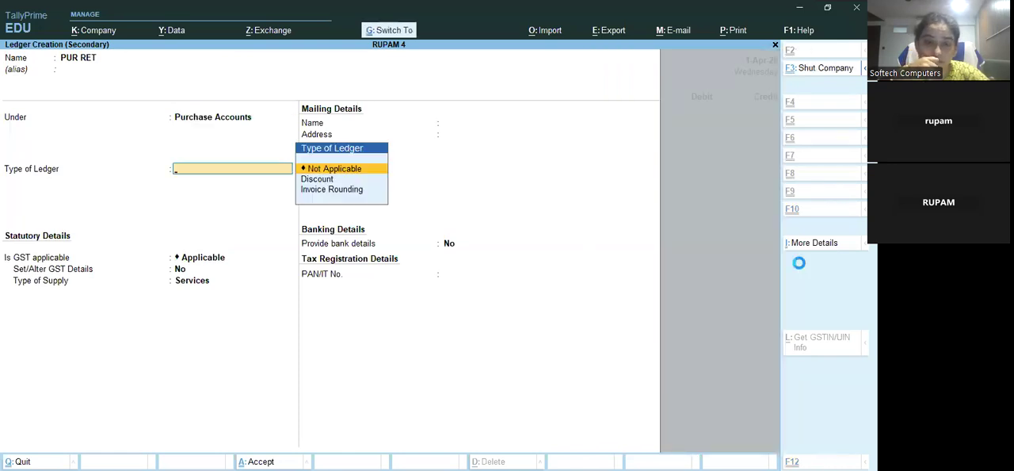
key("ctrl+a")
key("Escape")
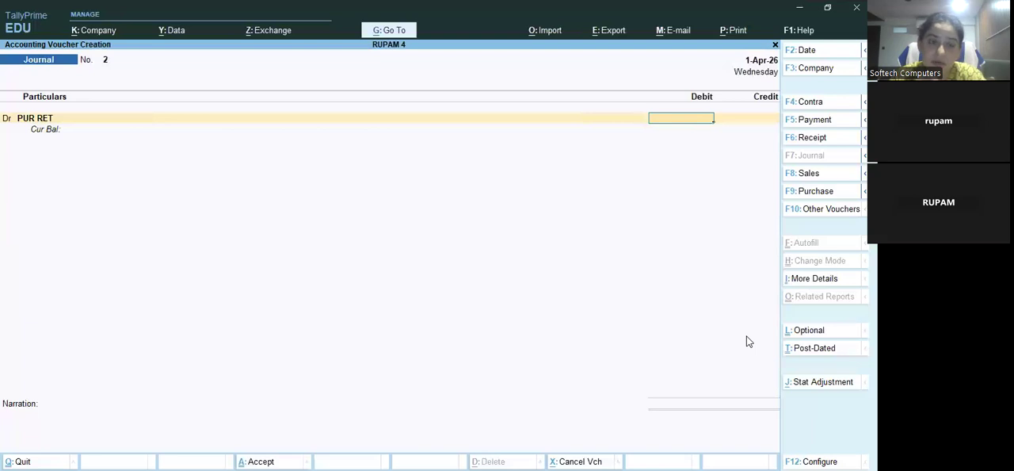
Discard the unfinished journal voucher and reopen voucher entry with a blank journal
key("Escape")
key("Return")
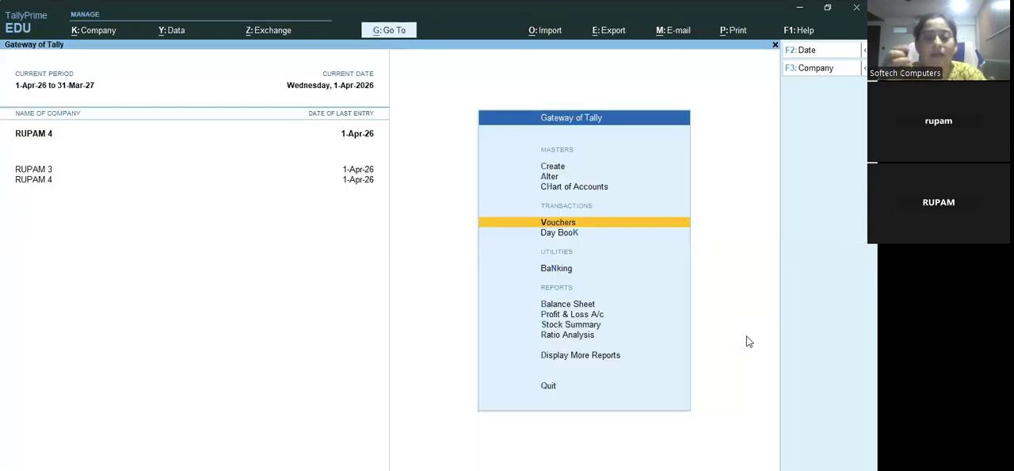
key("Return")
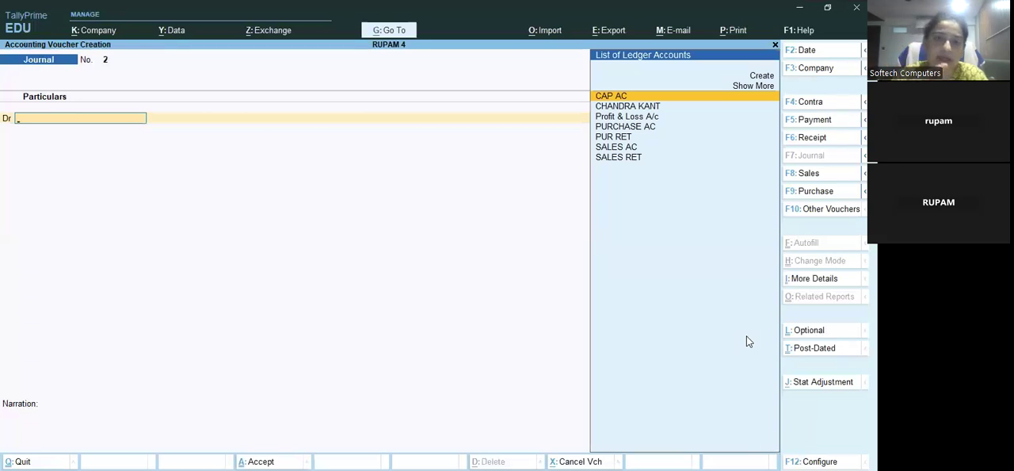
Create a ledger in the supplier's name under Sundry Creditors from the journal voucher's debit line
key("Up")
key("Up")
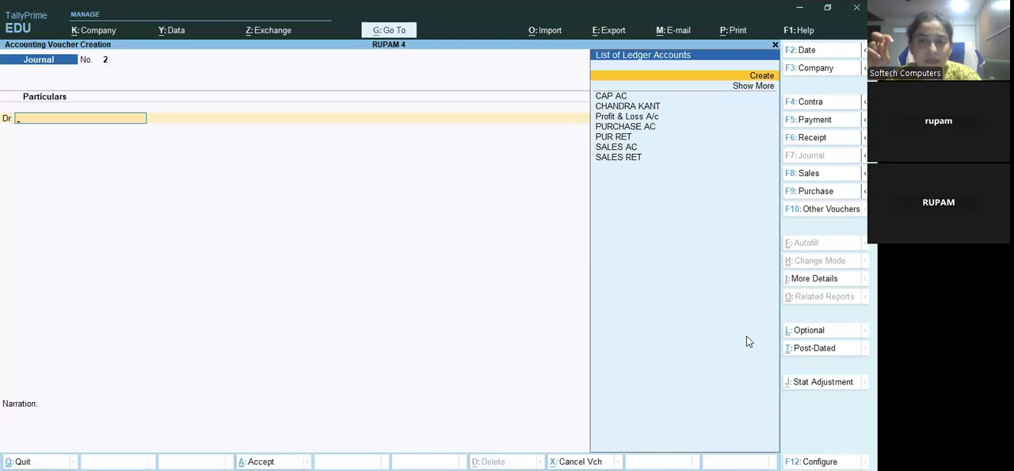
key("Return")
type("YOG RAJ")
key("Return")
key("Return")
type("SUND")
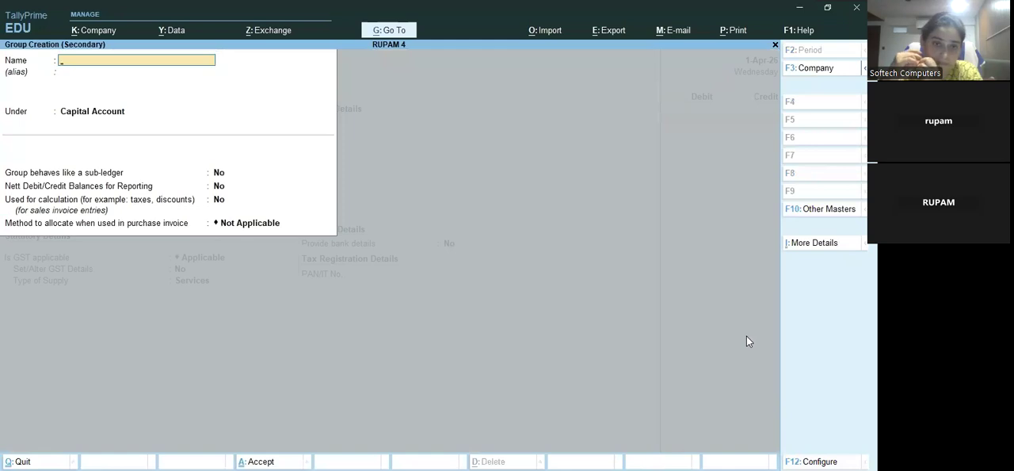
key("Escape")
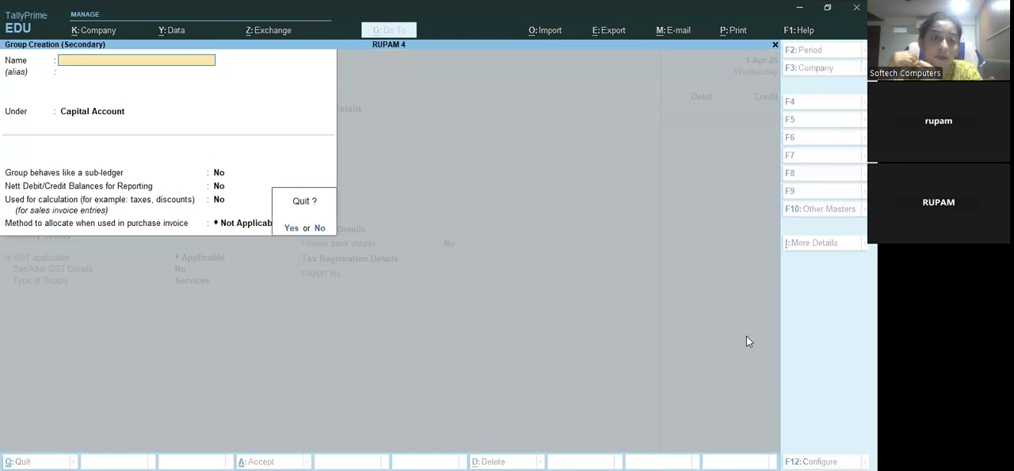
key("y")
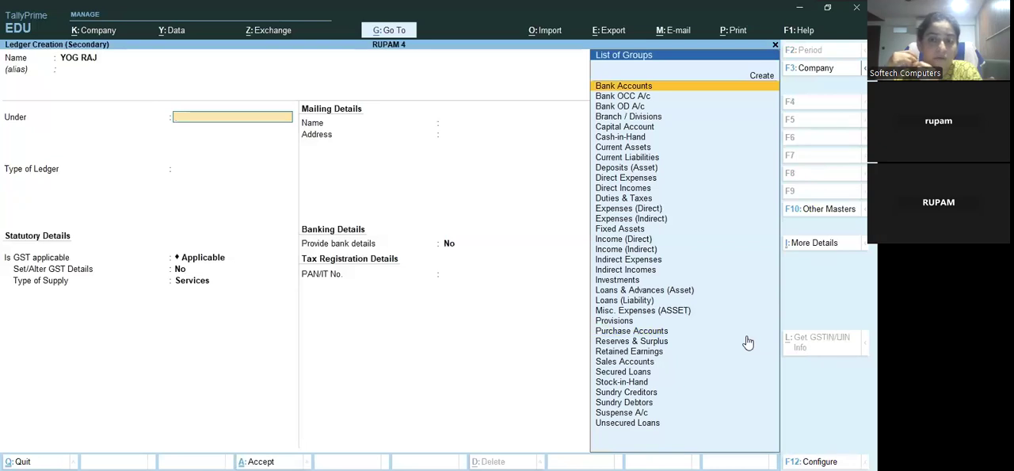
type("SU")
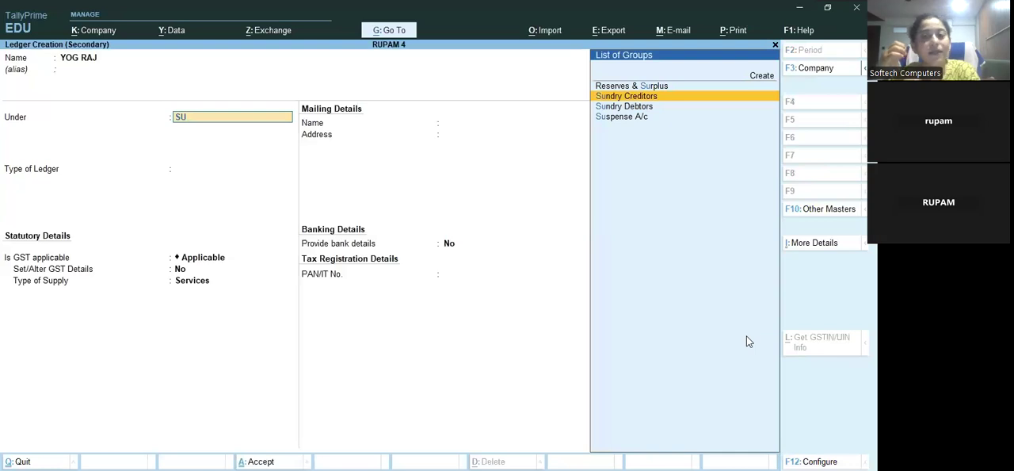
key("Return")
key("ctrl+a")
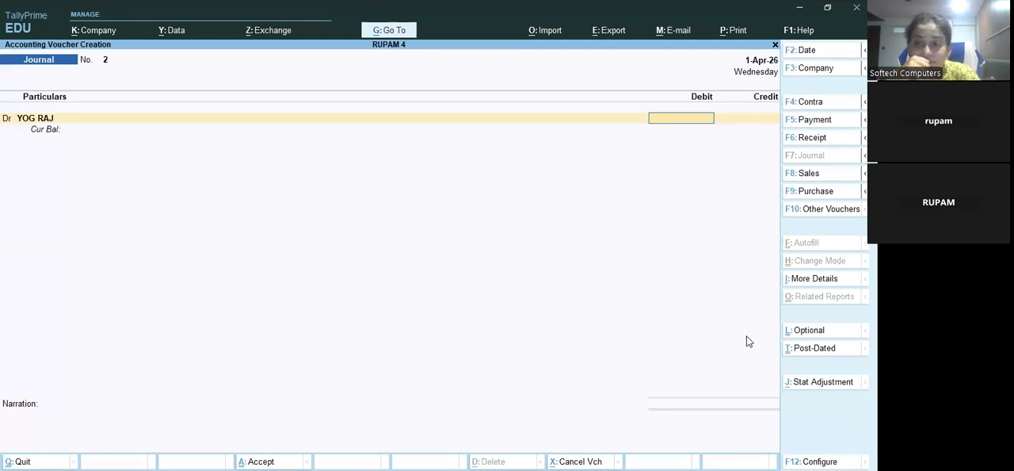
Debit the supplier's ledger with 200 and allocate the amount as On Account
type("2000")
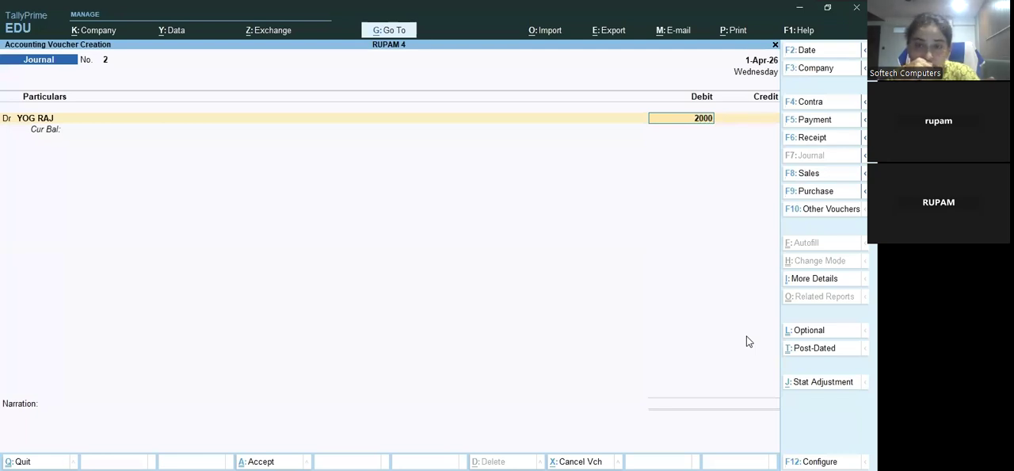
key("BackSpace")
key("Return")
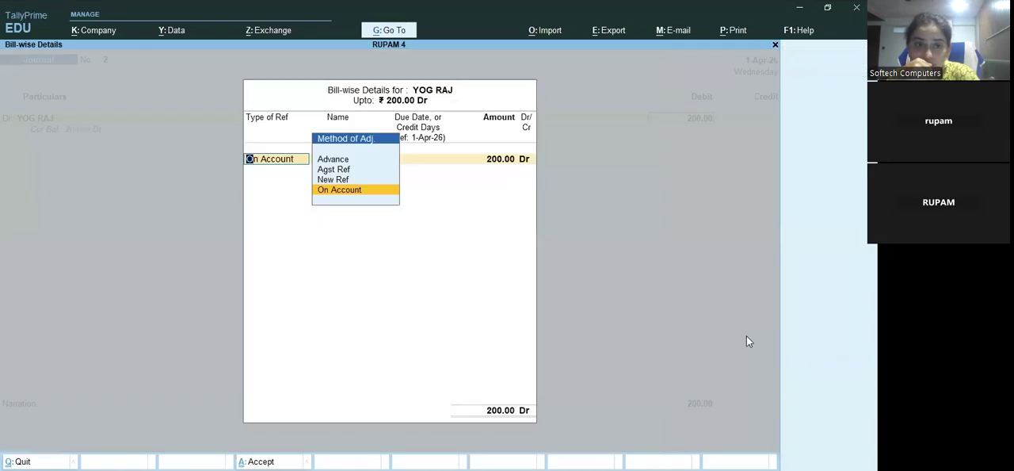
key("Return")
key("Return")
key("Return")
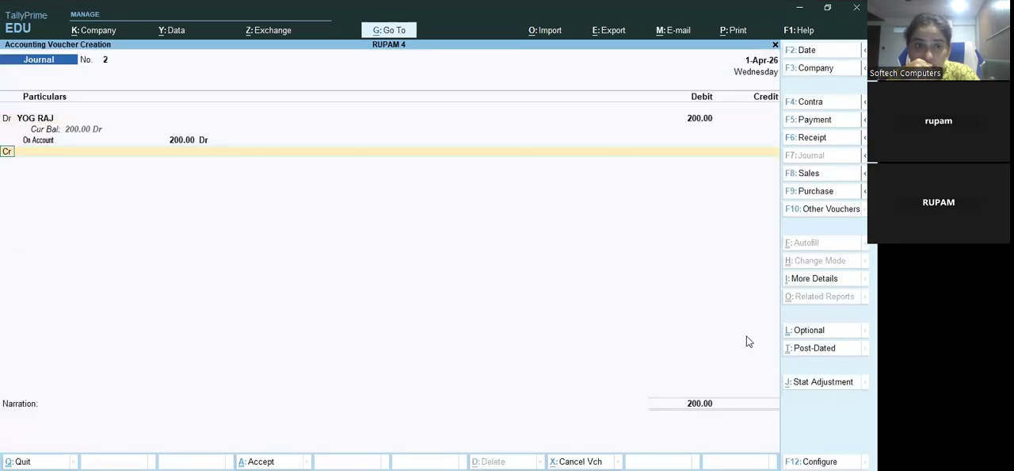
Credit PUR RET with the matching 200 and save the journal voucher
key("Down")
key("Down")
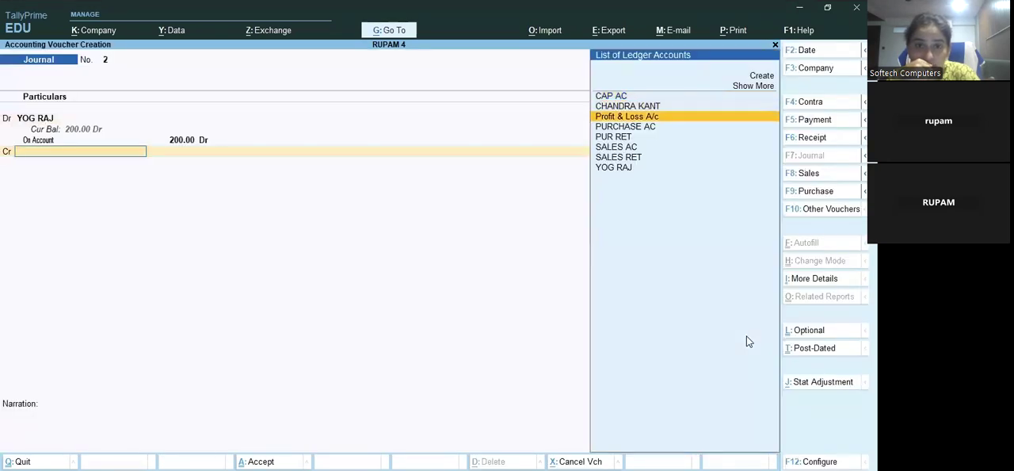
key("Down")
key("Down")
key("Down")
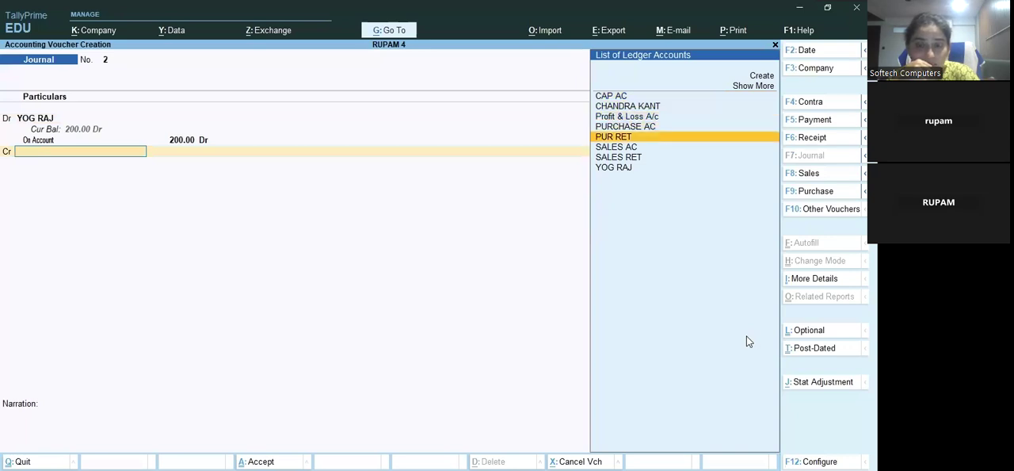
key("Up")
key("Return")
key("Return")
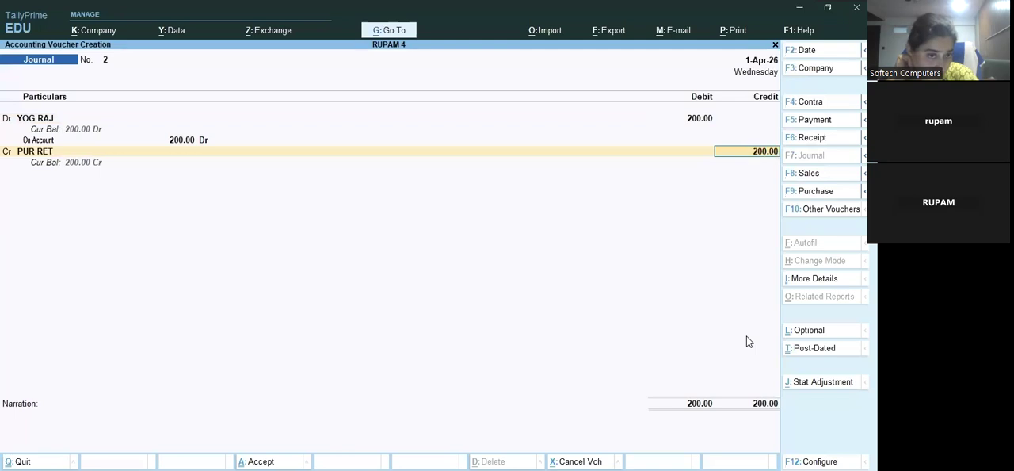
key("ctrl+a")
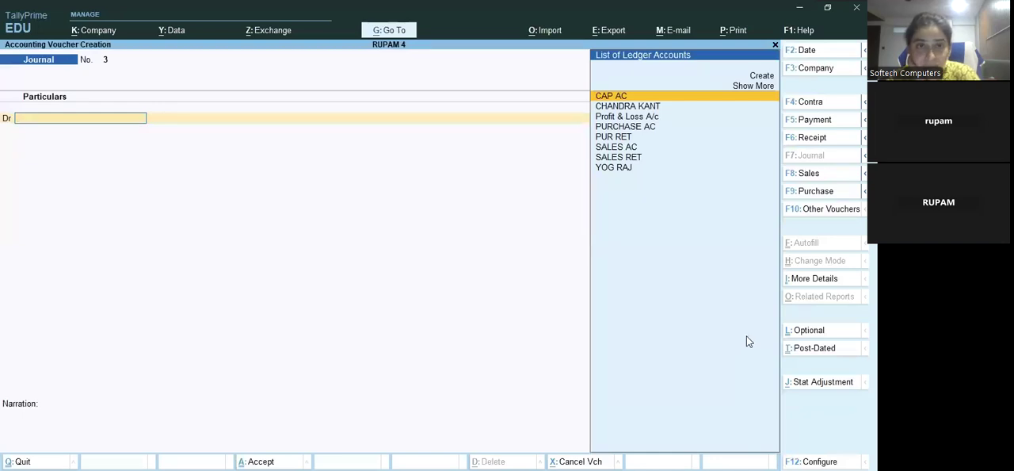
Start a payment voucher and create the ledger FUR AC under Fixed Assets from its debit line
key("F5")
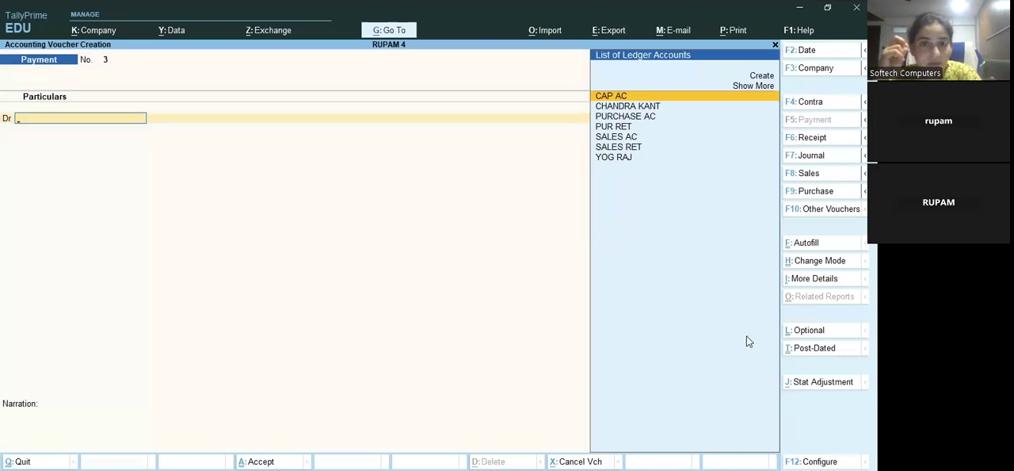
key("Up")
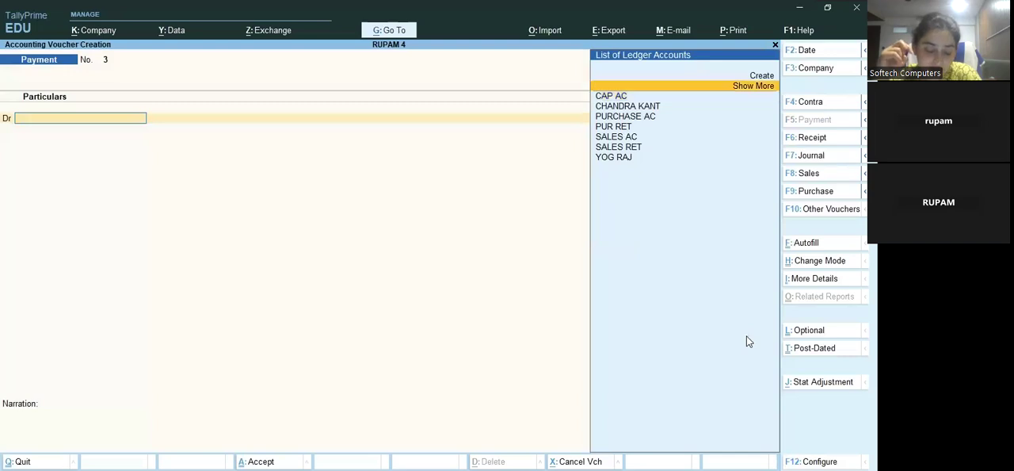
key("Up")
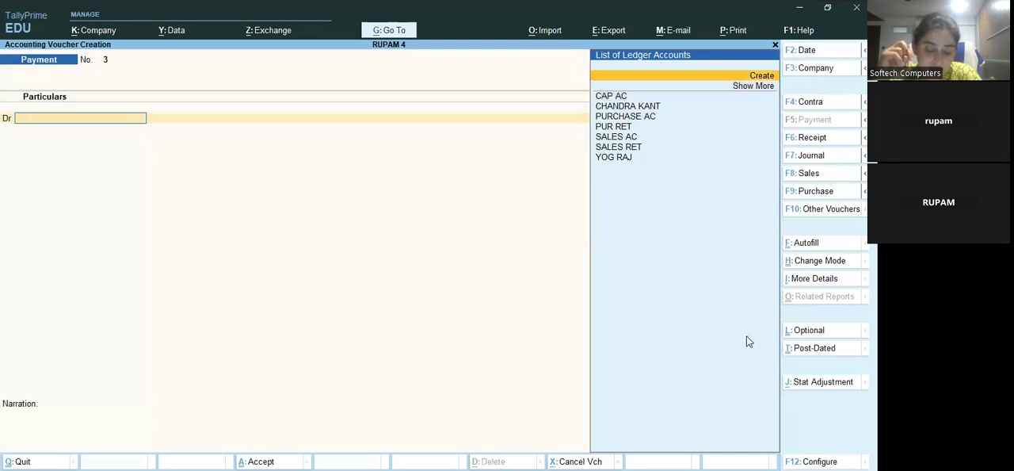
key("Return")
type("FUR AC")
key("Return")
key("Return")
type("FIX")
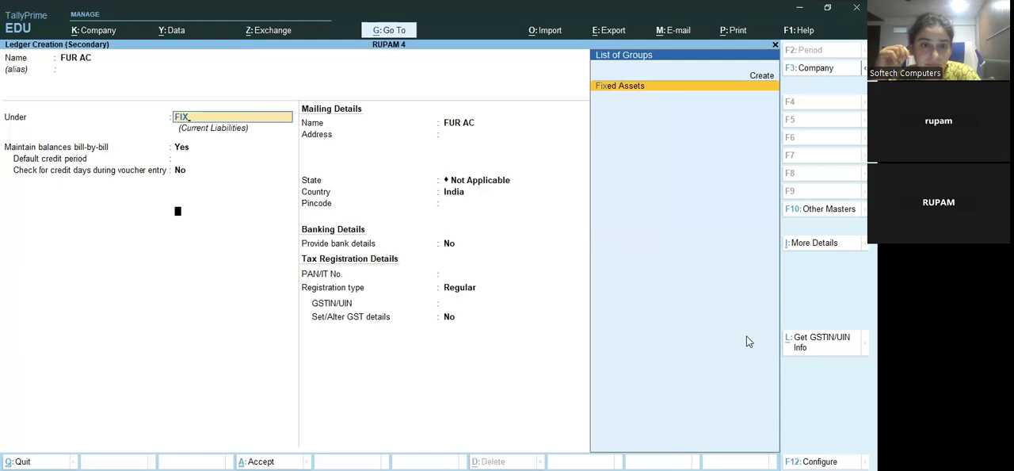
key("Return")
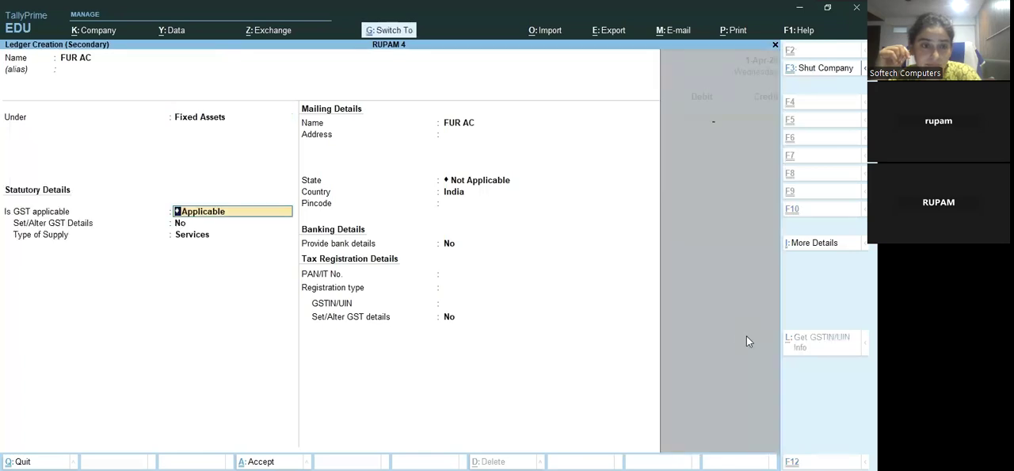
key("ctrl+a")
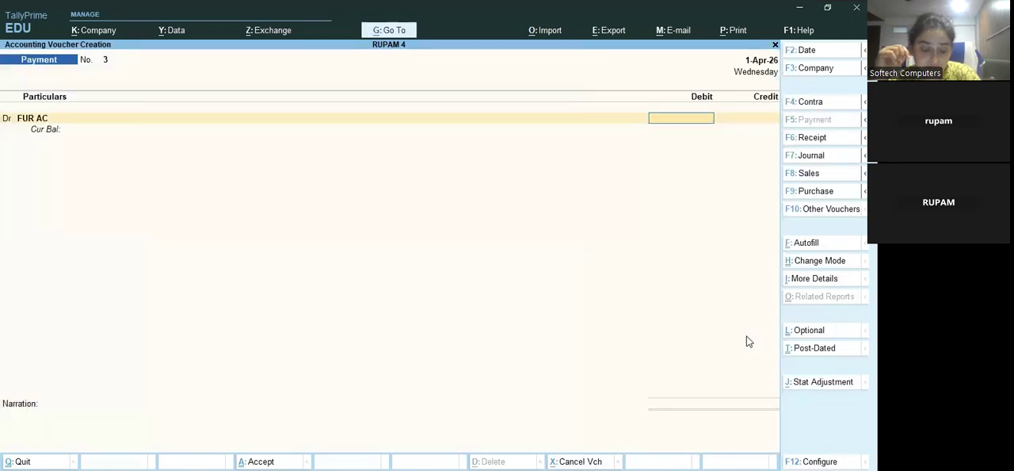
Debit FUR AC with 400, credit Cash with the same amount and save the payment voucher
type("400")
key("Return")
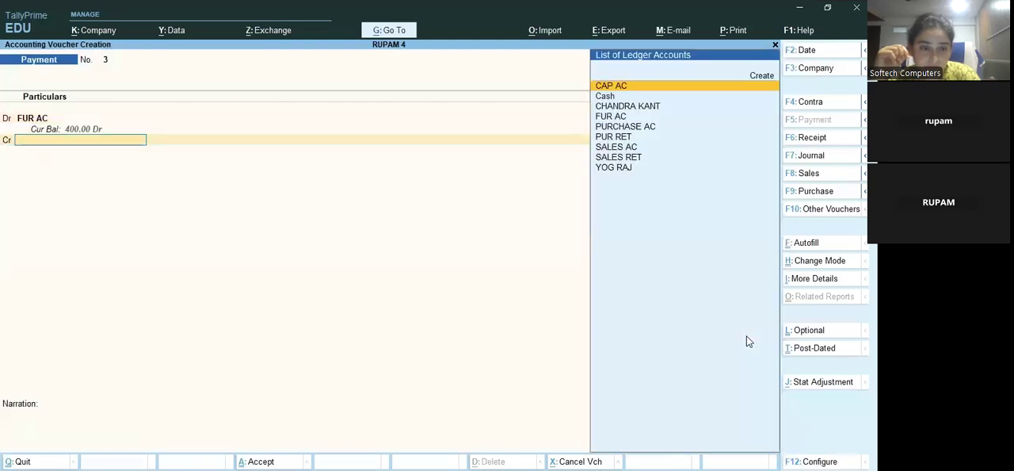
key("Down")
key("Return")
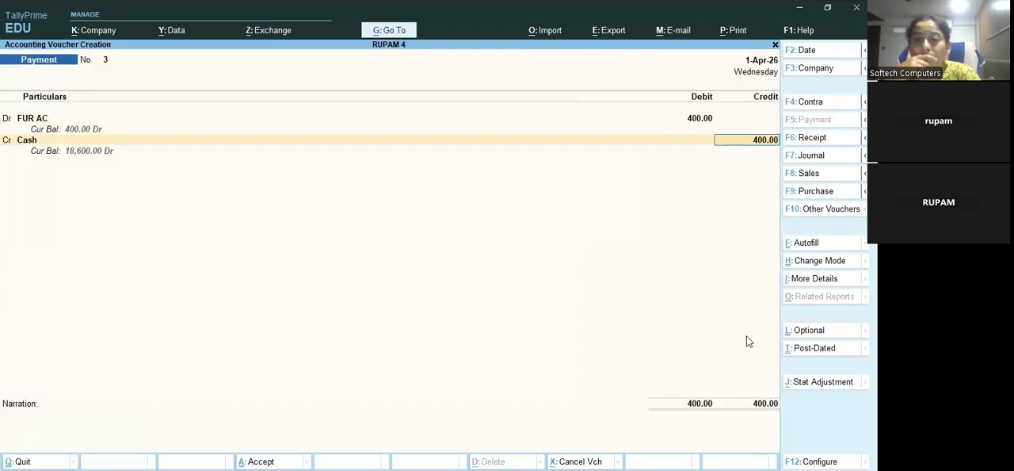
key("Return")
key("Return")
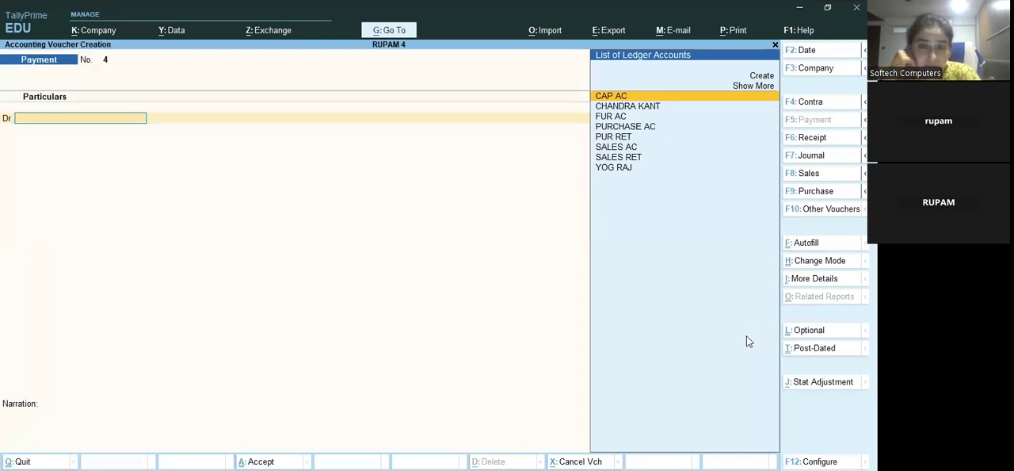
Create the ledger WAGES under Direct Expenses from the new payment voucher's debit line
key("Up")
key("Up")
key("Return")
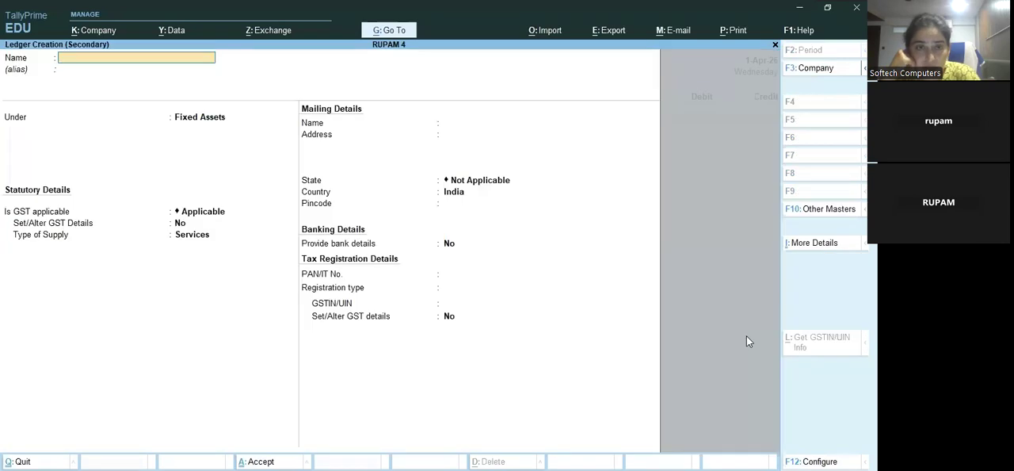
type("WAGES")
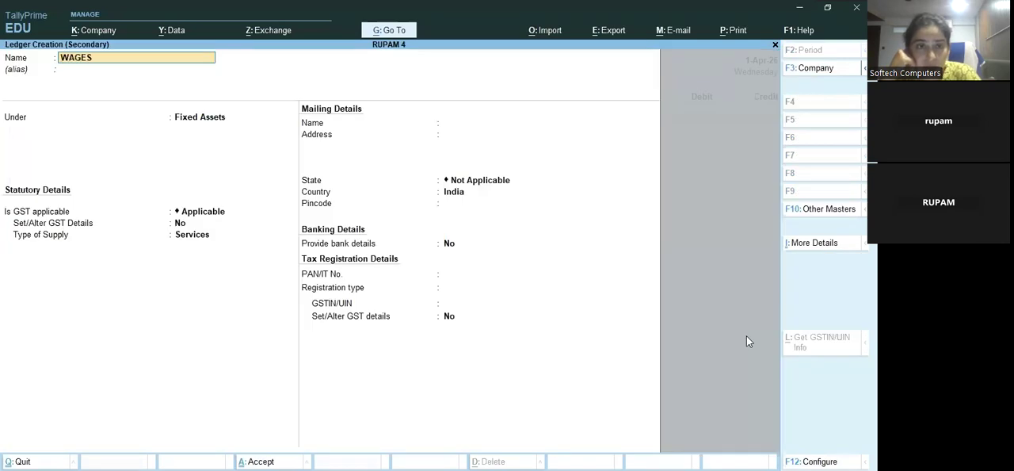
key("Return")
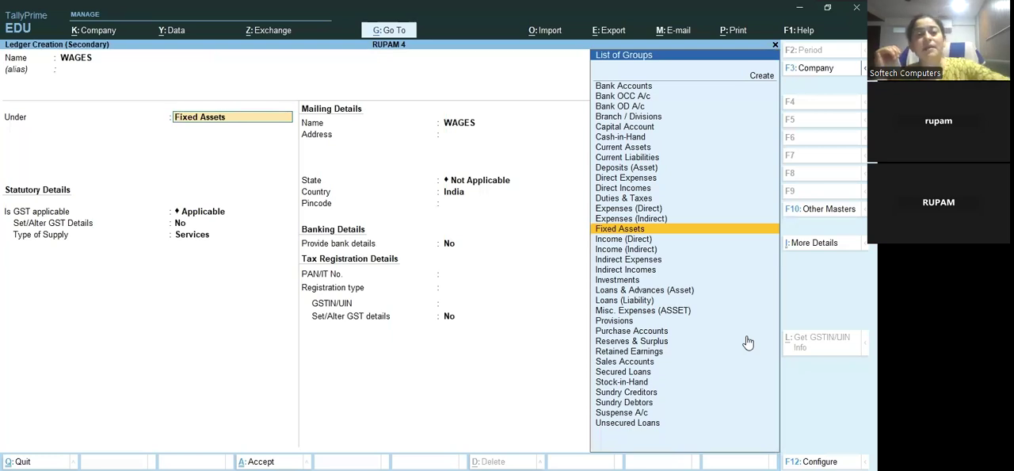
type("DUR")
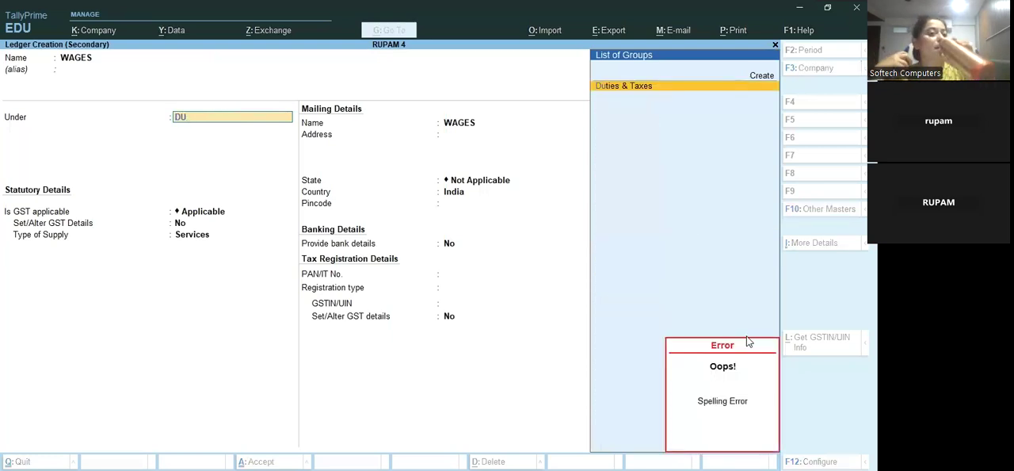
key("BackSpace")
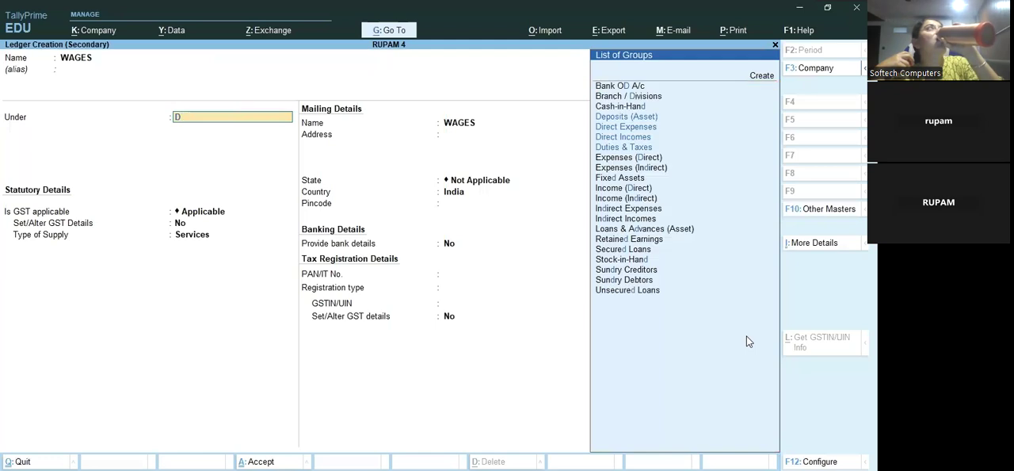
type("IR")
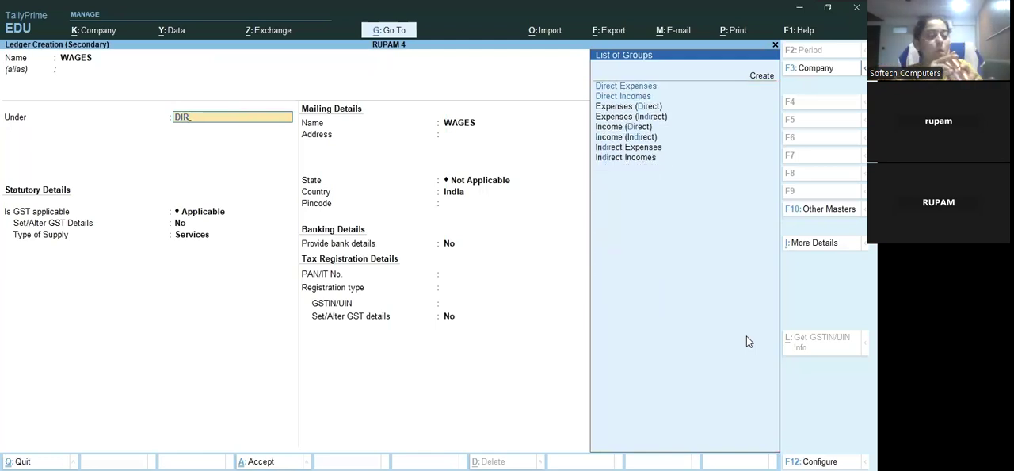
key("Return")
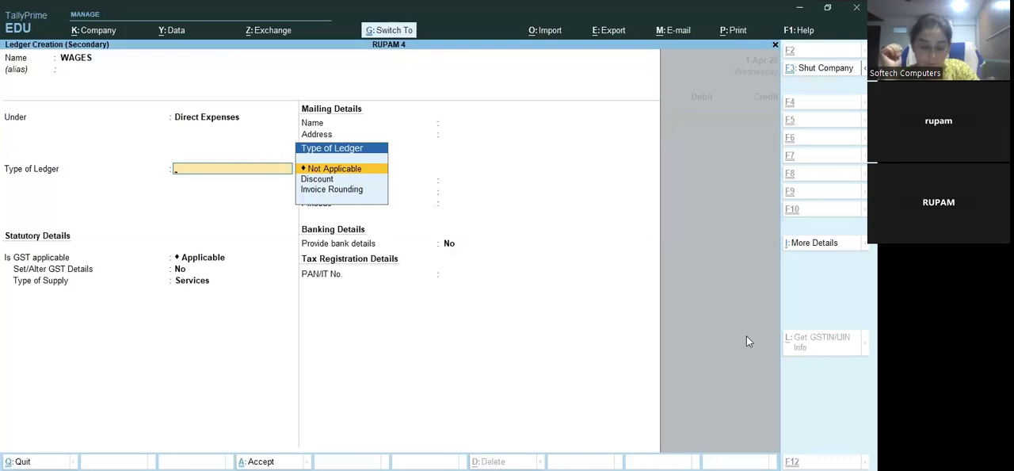
key("ctrl+a")
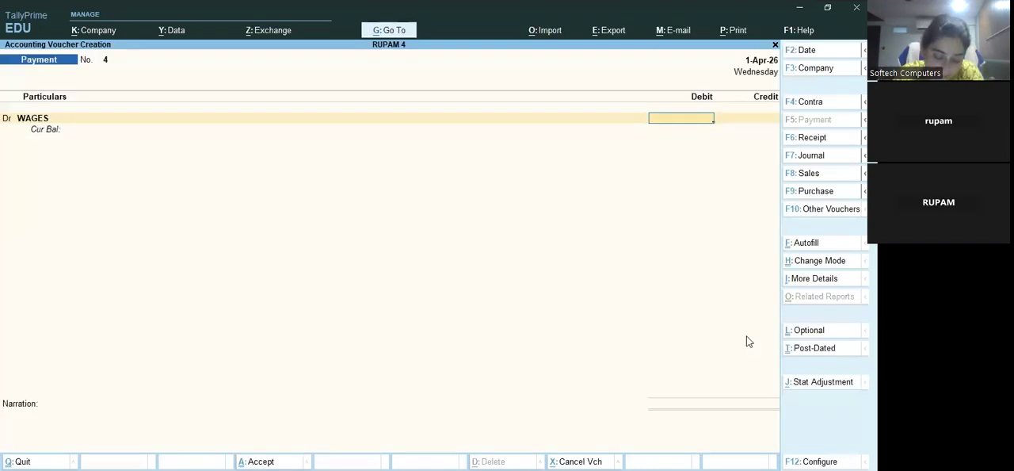
Debit WAGES with 100, credit Cash with the same amount and save the payment voucher
type("190")
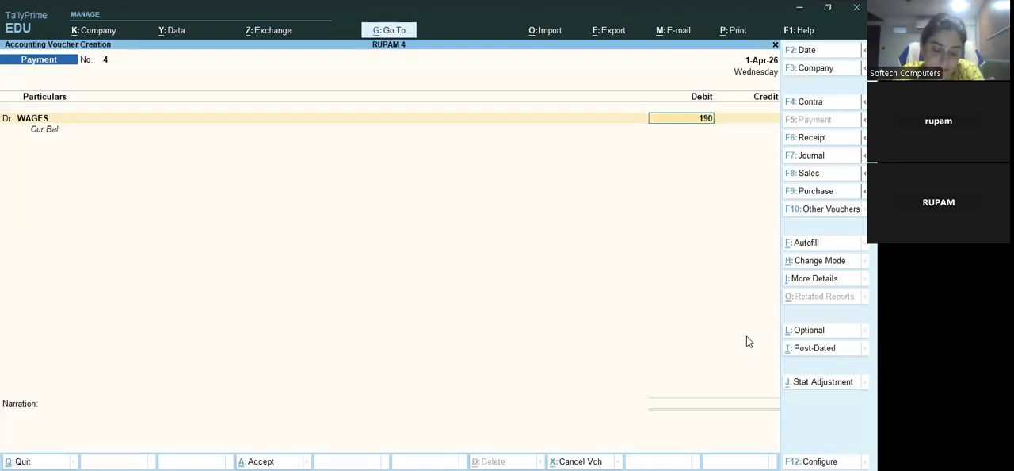
key("BackSpace")
key("BackSpace")
type("00")
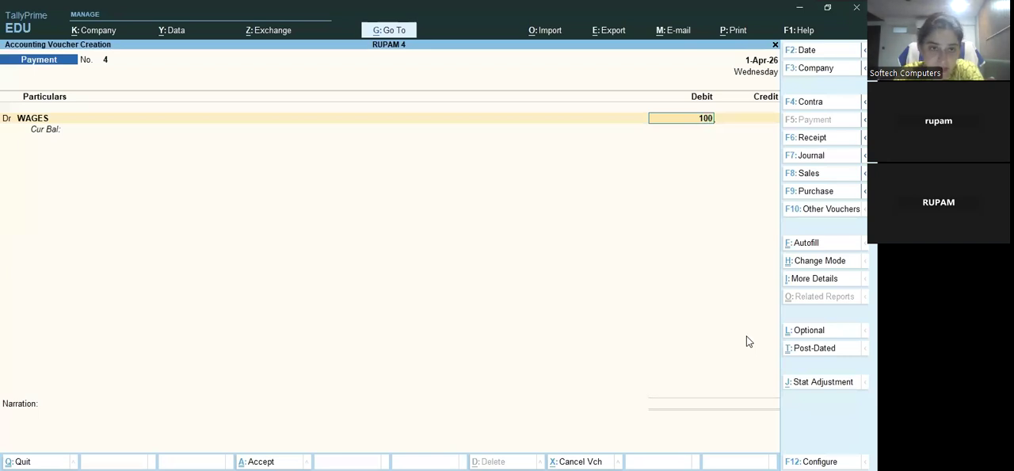
key("Return")
key("Down")
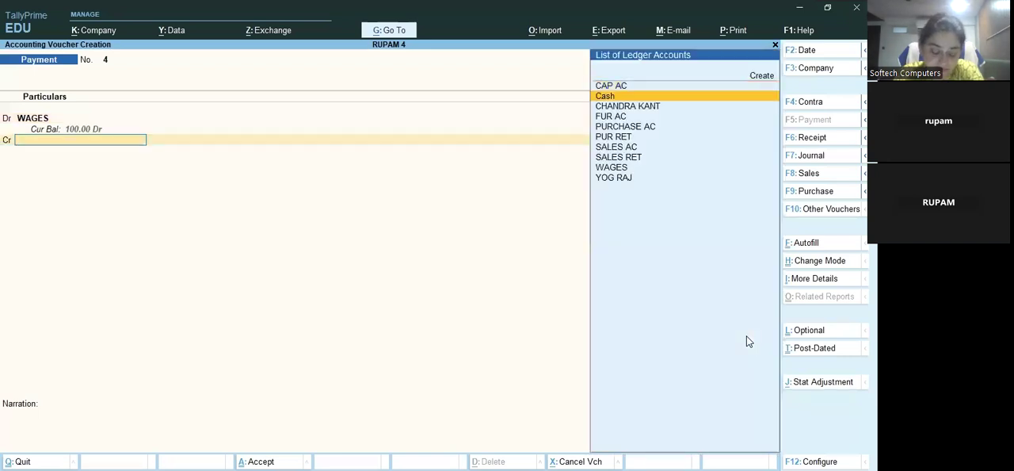
key("Return")
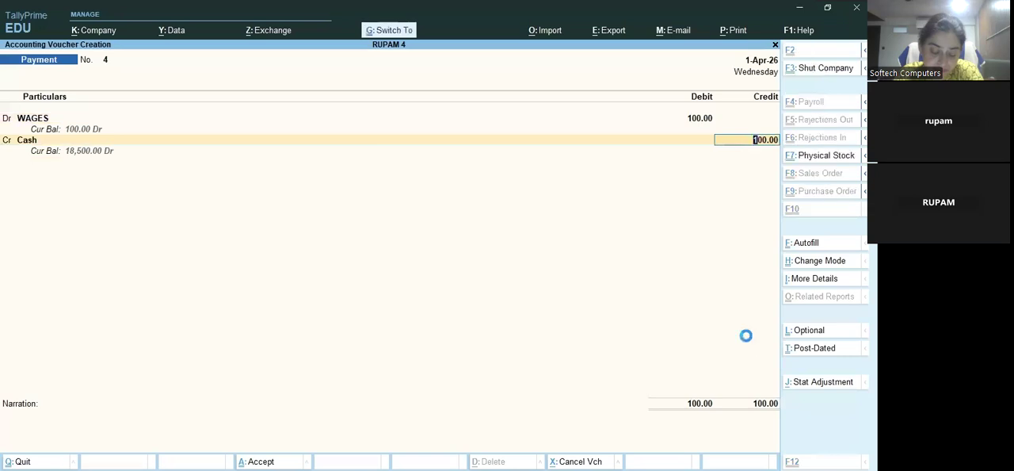
key("ctrl+a")
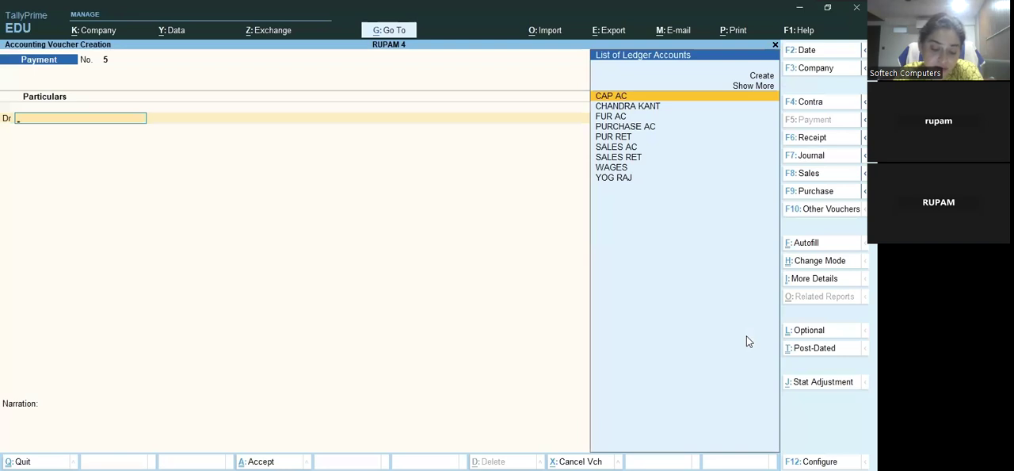
Start a receipt voucher and credit the customer's ledger with 4000 against bill reference 1
key("F6")
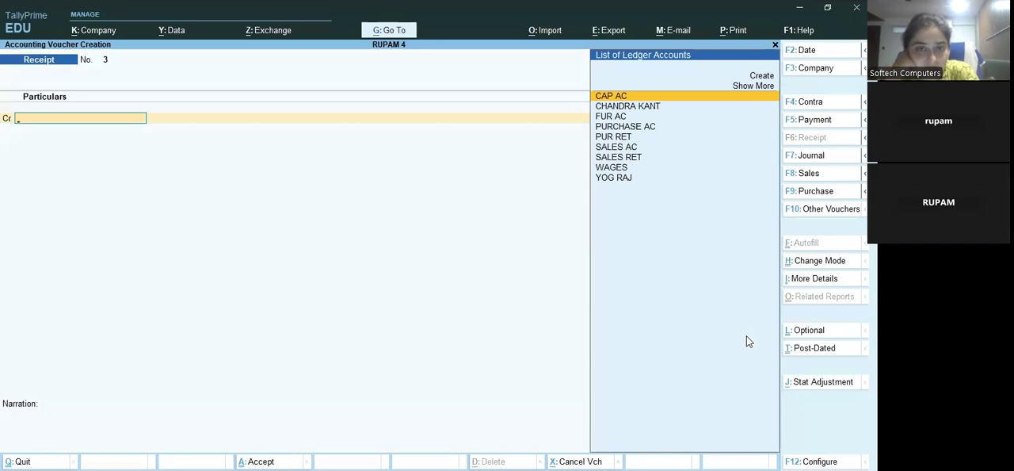
key("Down")
key("Down")
key("Down")
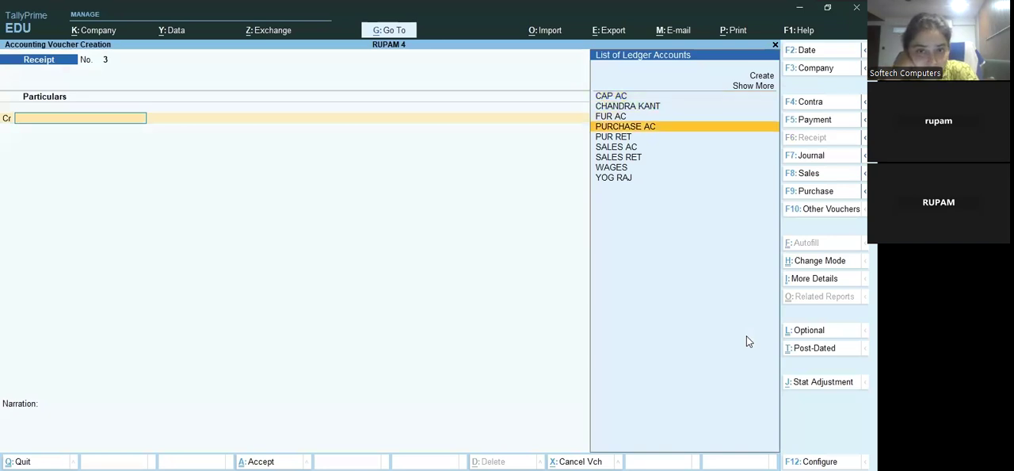
key("Down")
key("Up")
key("Up")
key("Up")
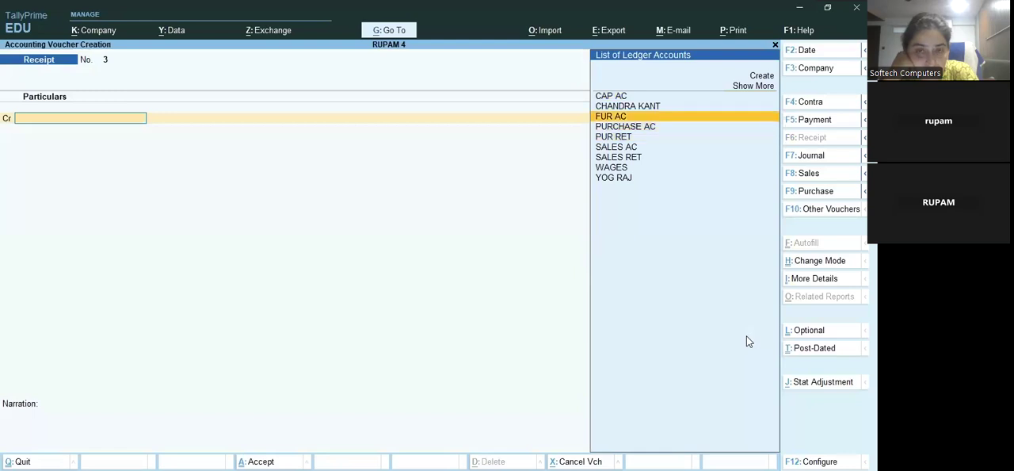
key("Return")
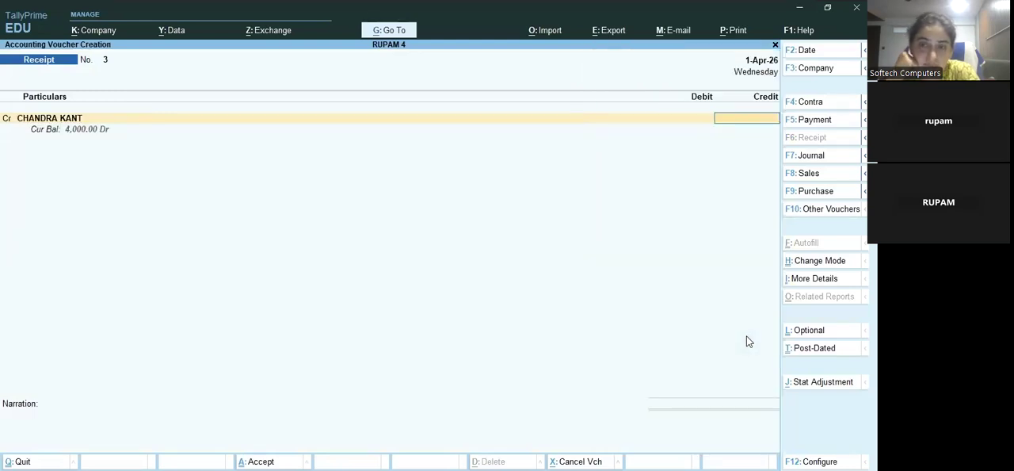
type("4000")
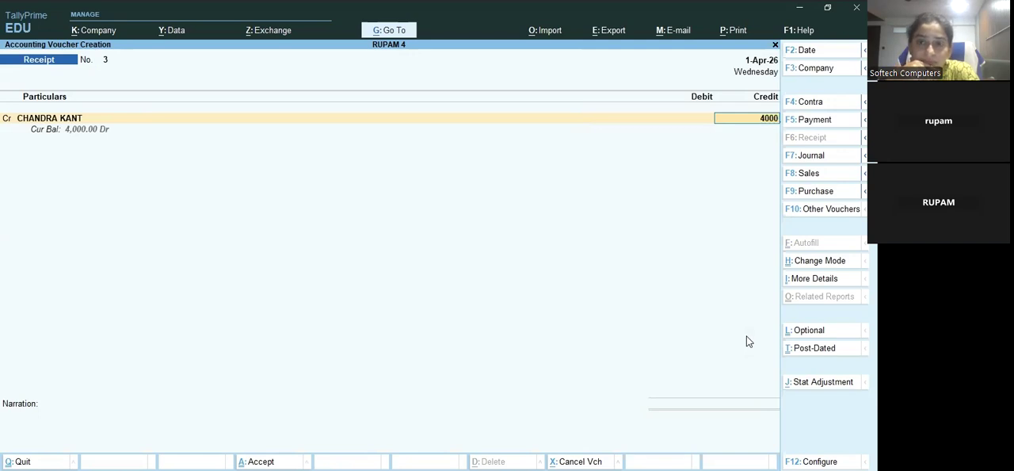
key("Return")
key("Return")
key("Return")
key("Return")
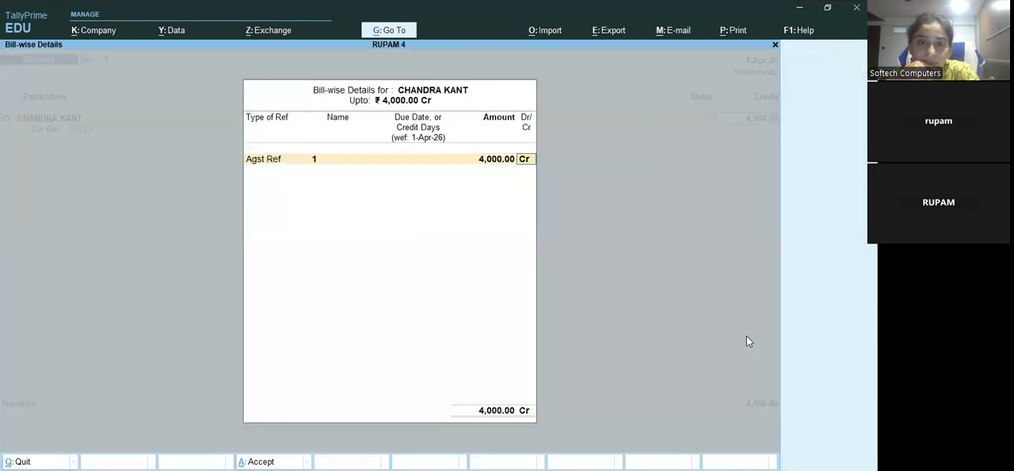
key("Return")
Debit Cash with 4,000 and save the receipt voucher
key("Return")
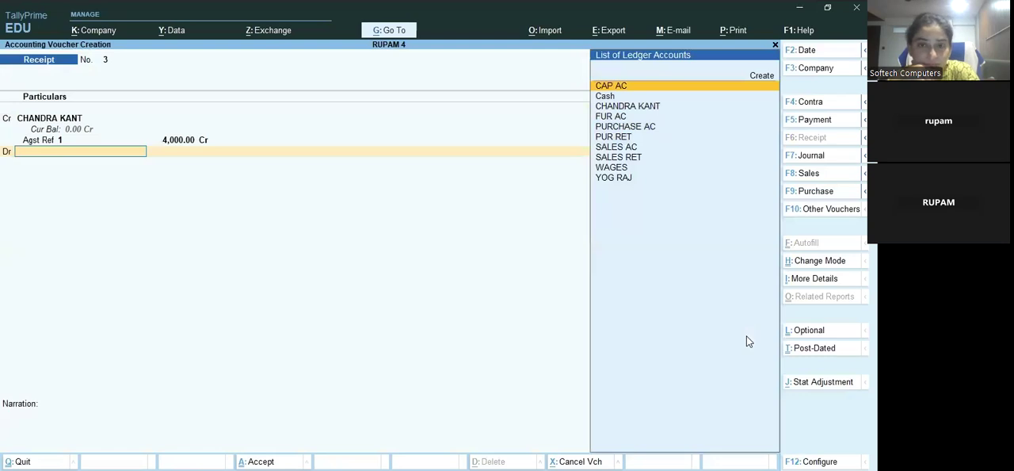
type("CAS")
key("Return")
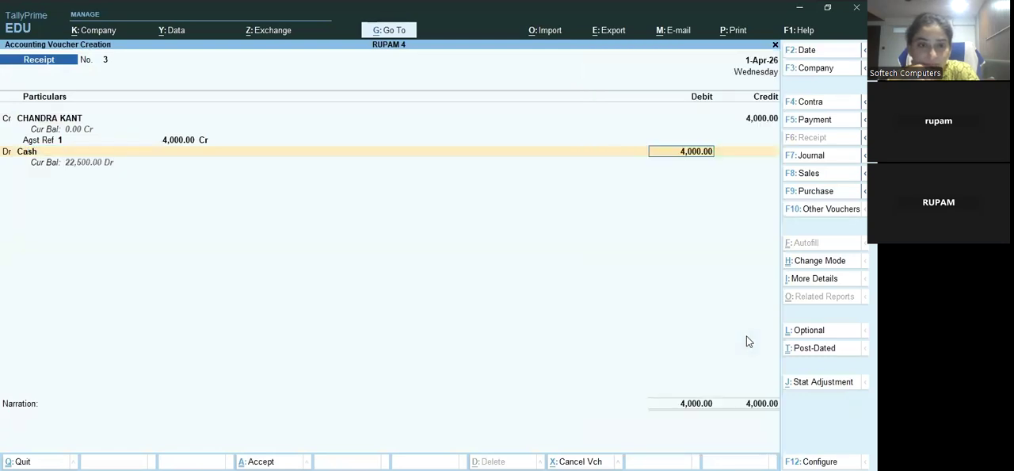
key("ctrl+a")
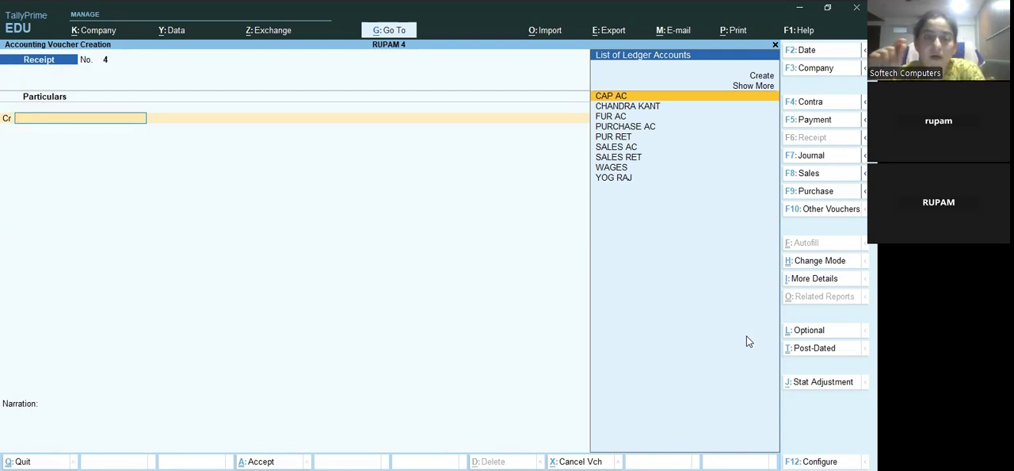
Start a payment voucher and debit the supplier's ledger with 3800, allocated as On Account
key("F5")
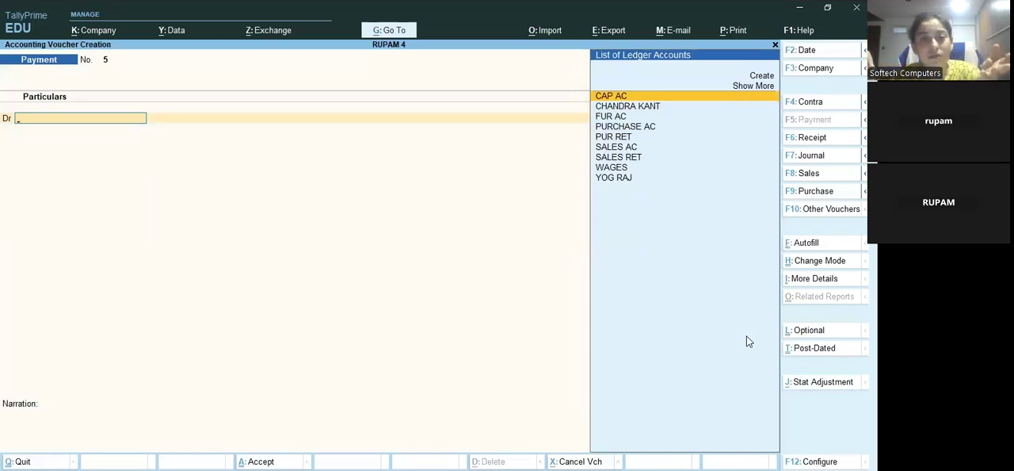
key("Down")
key("Down")
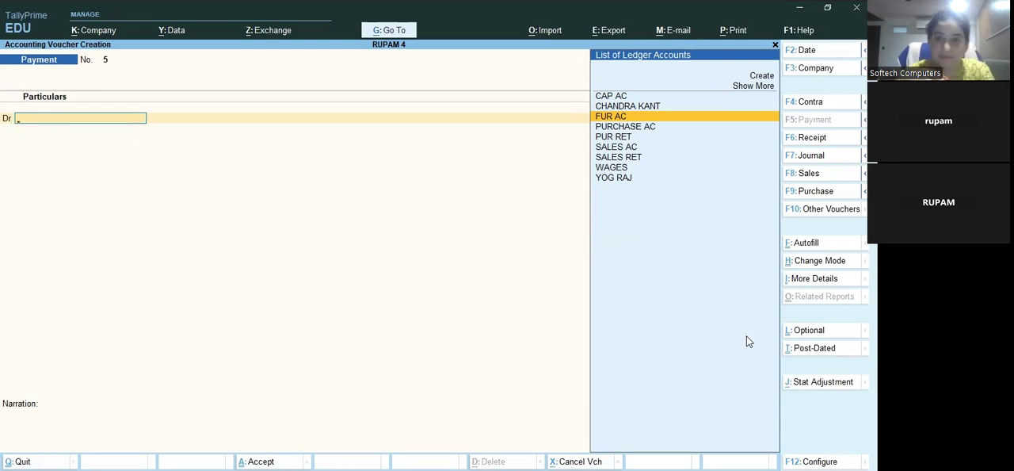
key("Up")
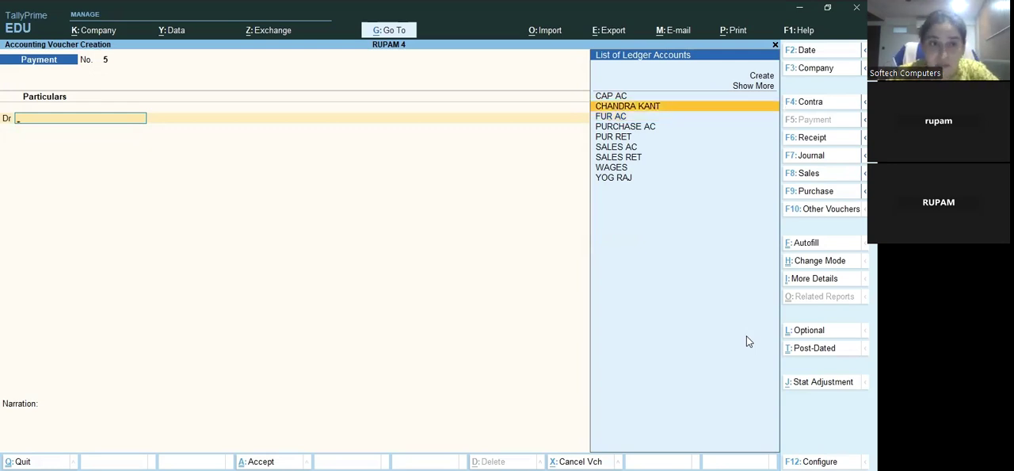
key("Down")
key("Down")
key("Down")
key("Down")
key("Down")
key("Down")
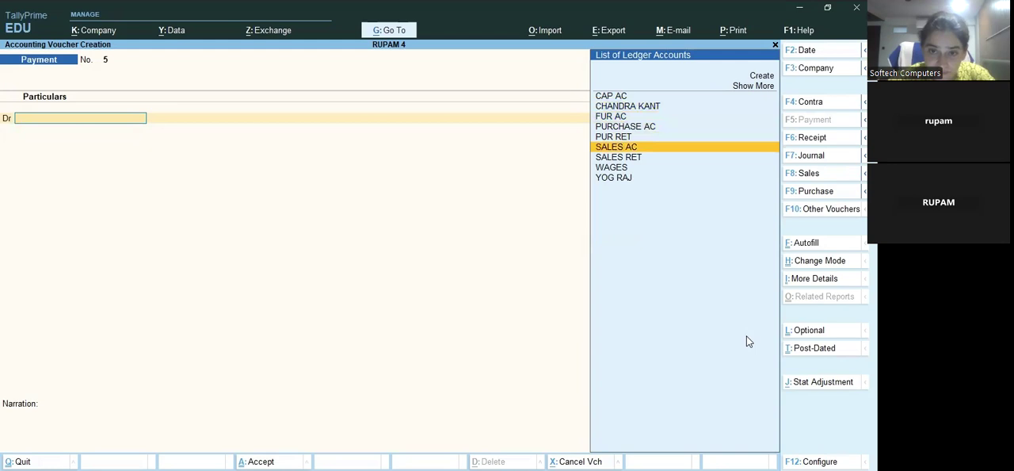
key("Down")
key("Return")
type("3800")
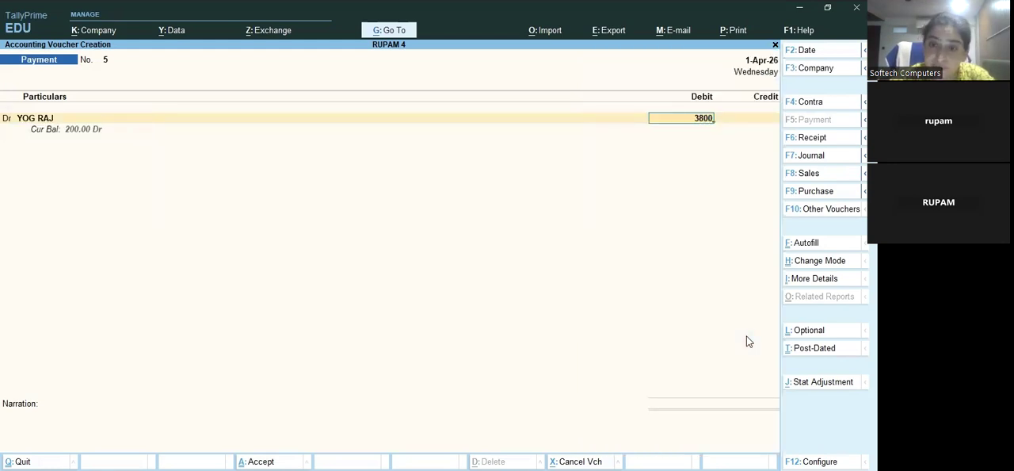
key("Return")
key("Return")
key("Return")
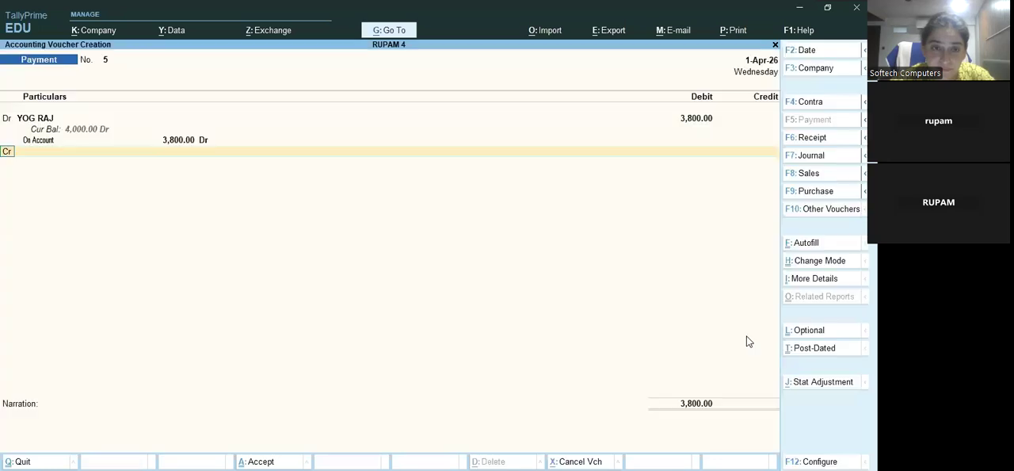
Credit Cash with 3700 in the supplier's payment voucher
key("Down")
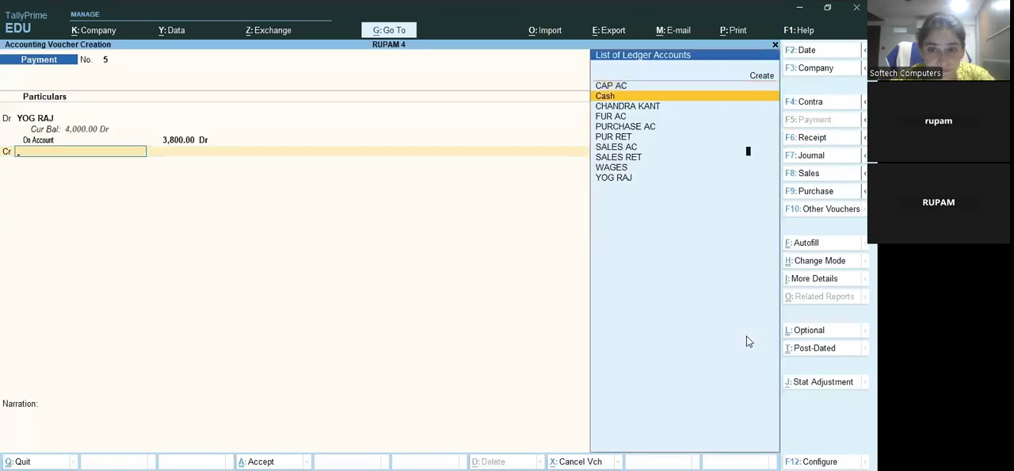
key("Return")
type("3700")
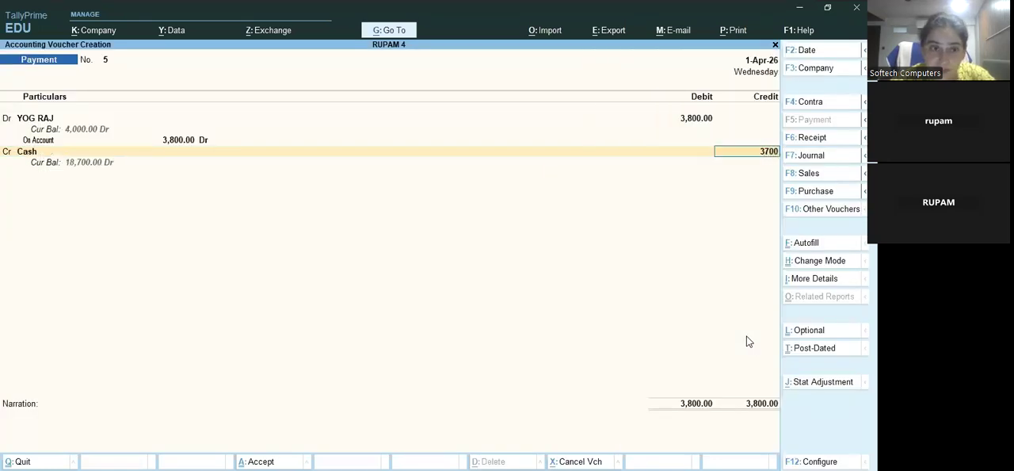
key("Return")
Create the ledger Dis Rec under Indirect Incomes from the payment voucher's second credit line
key("Return")
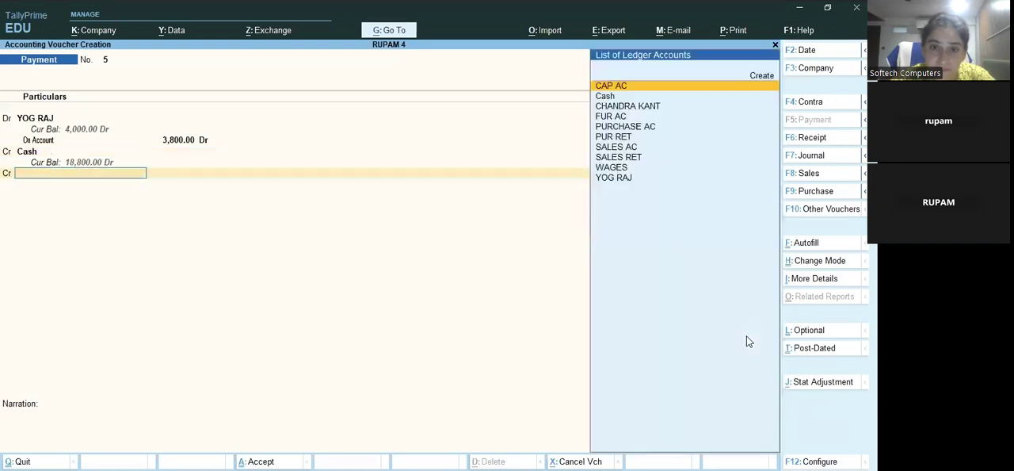
key("Up")
key("Return")
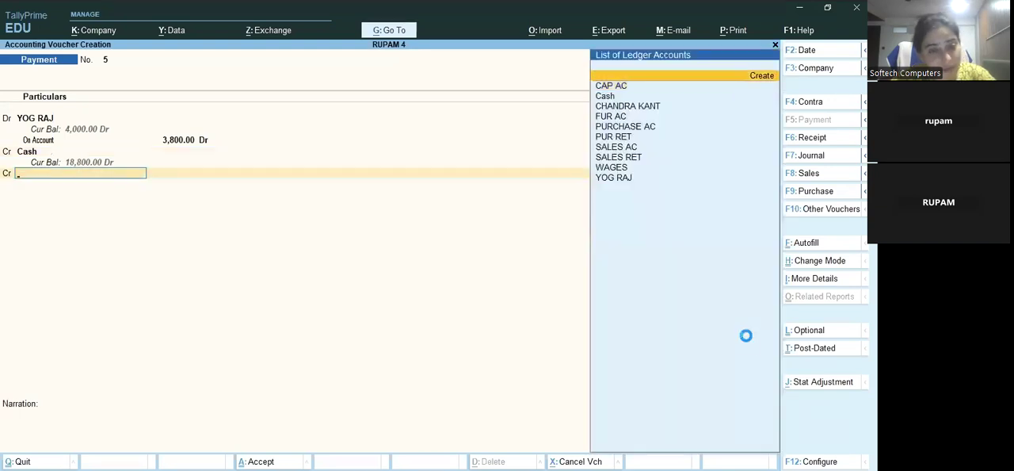
type("Dis")
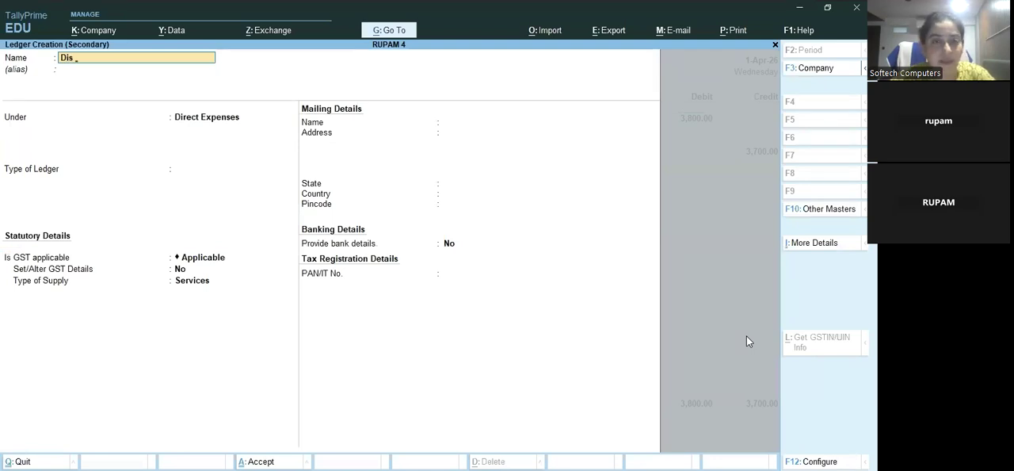
type(" Rec")
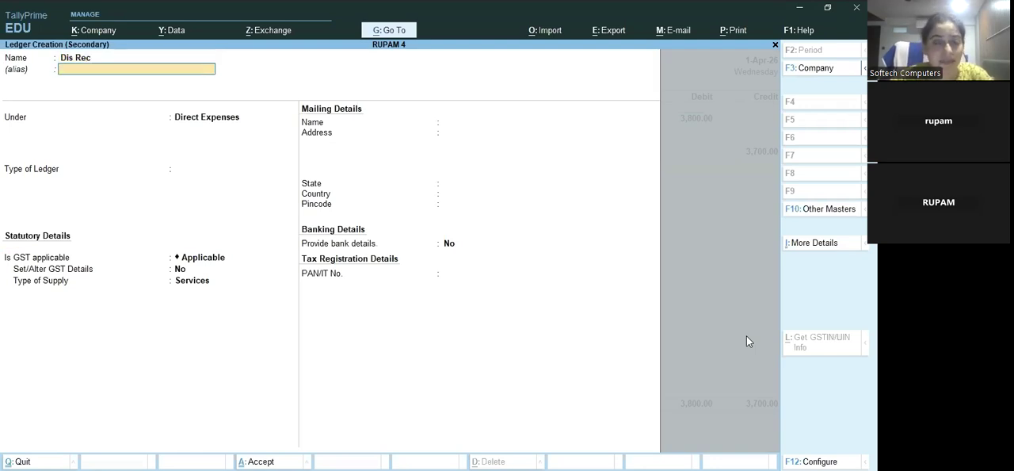
key("Return")
type("Ind")
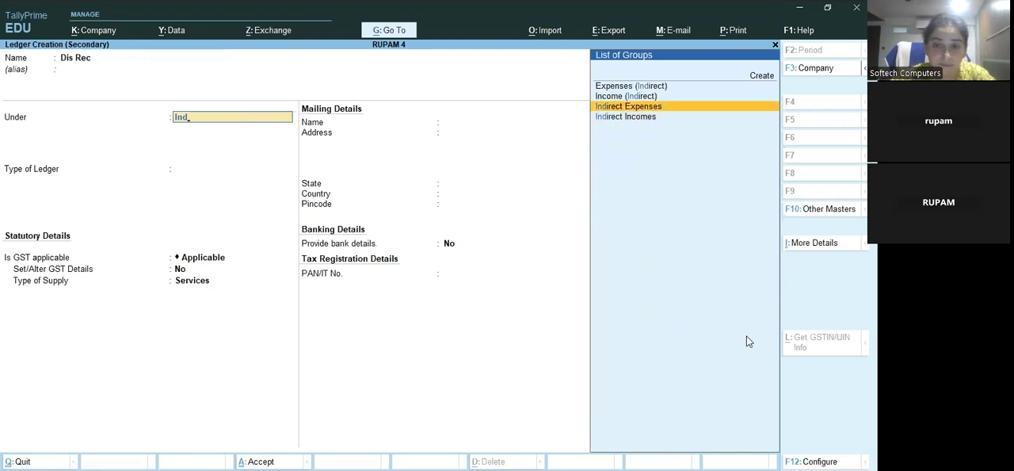
key("Down")
key("Return")
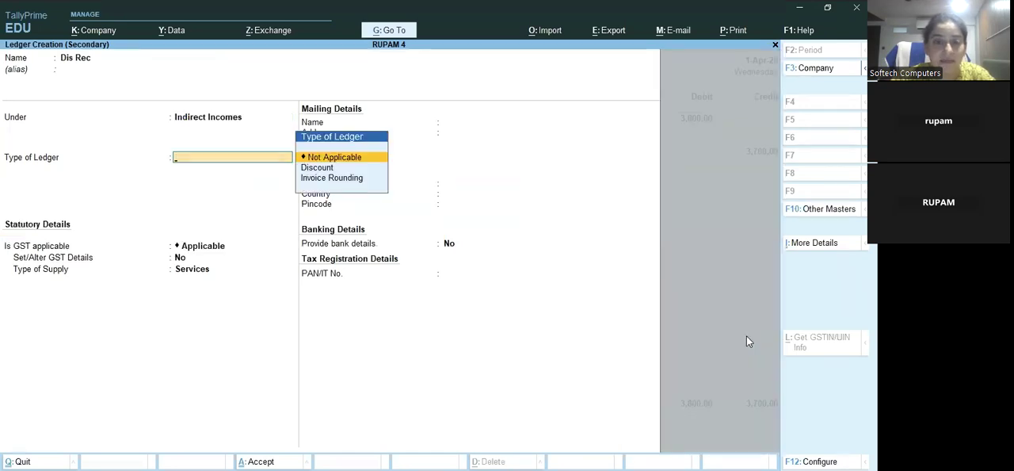
key("ctrl+a")
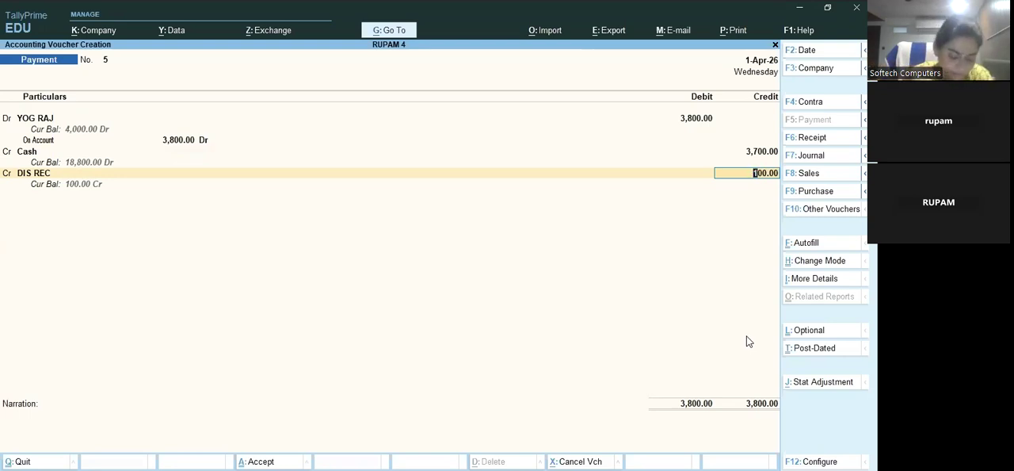
Credit DIS REC with the remaining 100 and save the payment voucher
key("ctrl")
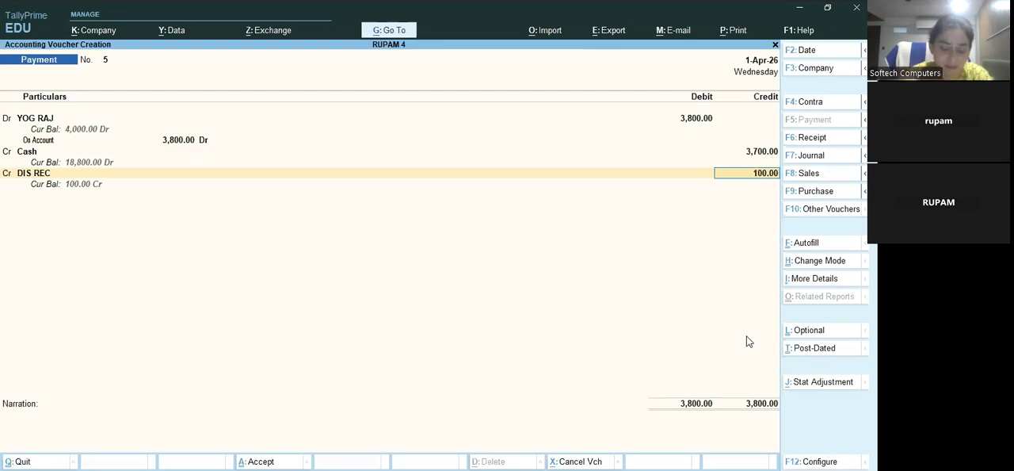
key("ctrl")
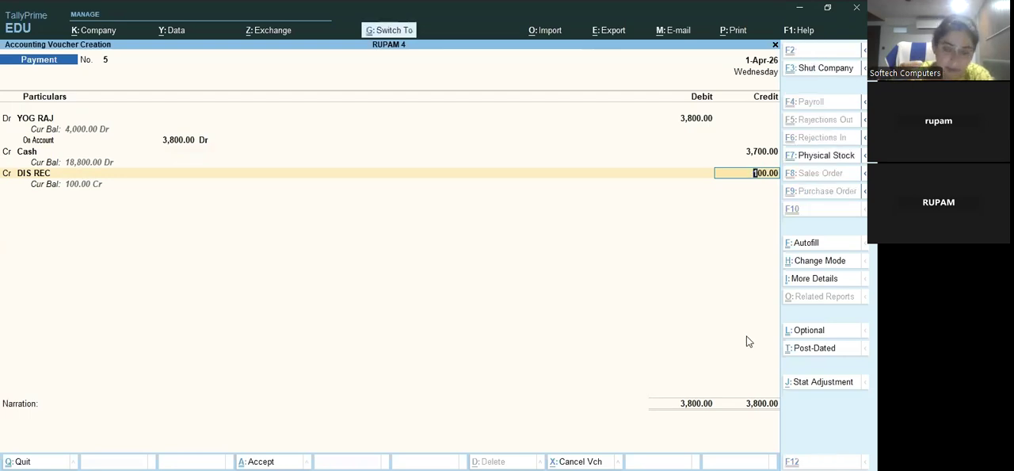
key("ctrl+a")
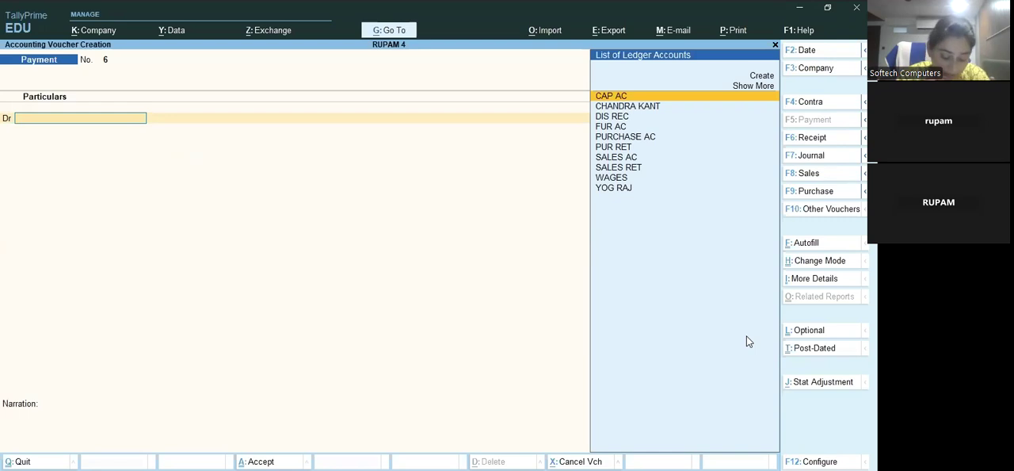
Create the ledger Charity Ac under Indirect Expenses from the payment voucher's debit line
key("Up")
key("Up")
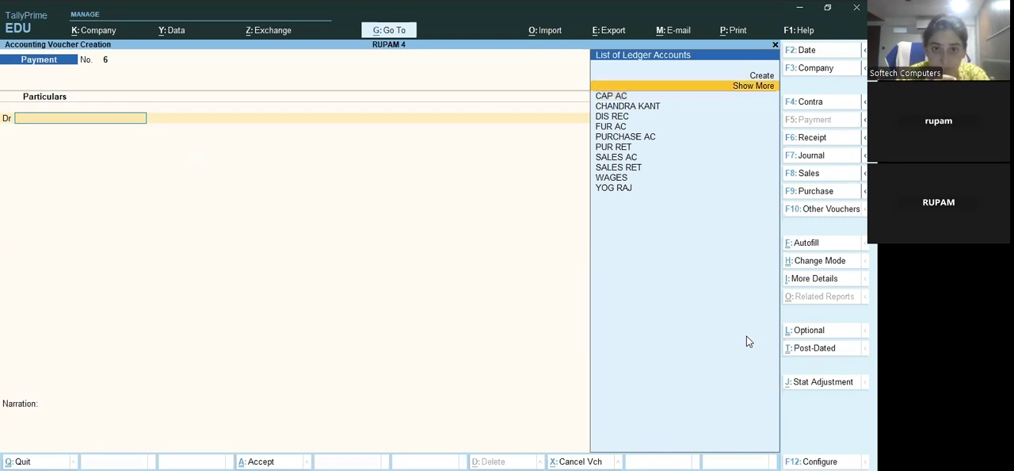
key("Return")
type("C")
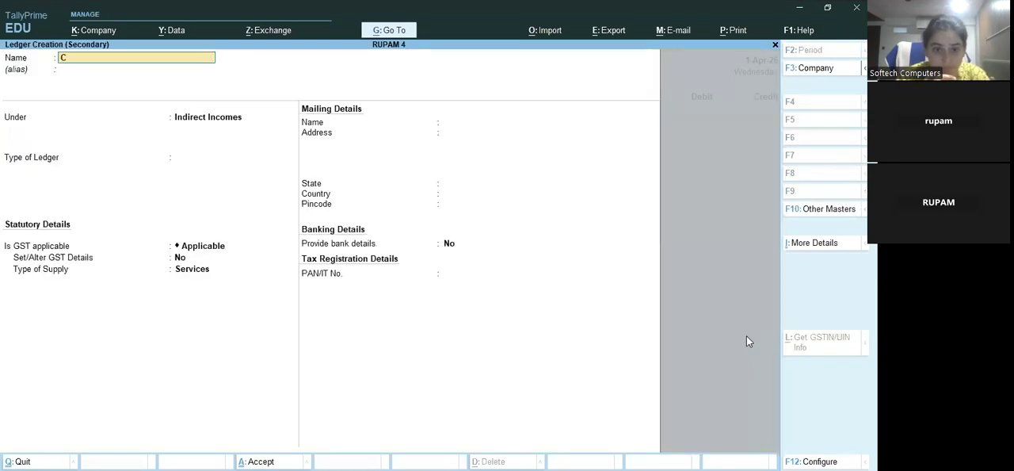
type("hairity")
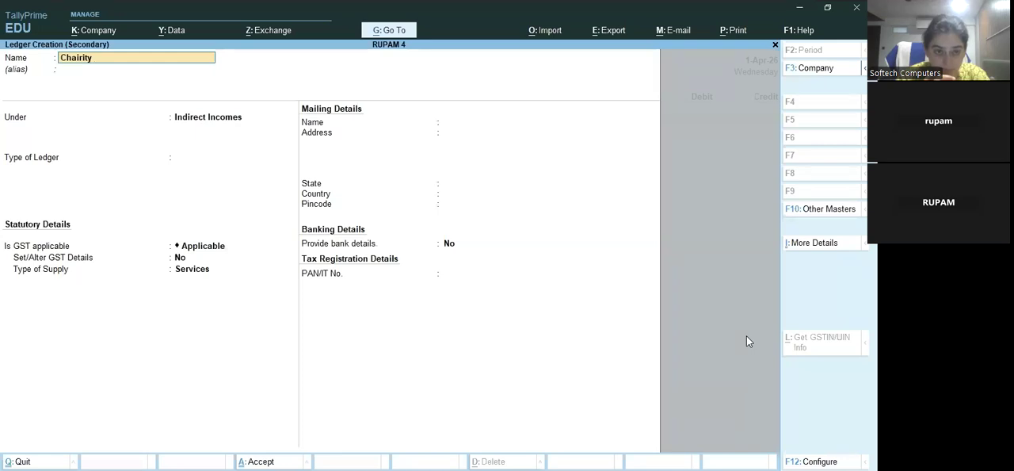
key("BackSpace")
key("BackSpace")
key("BackSpace")
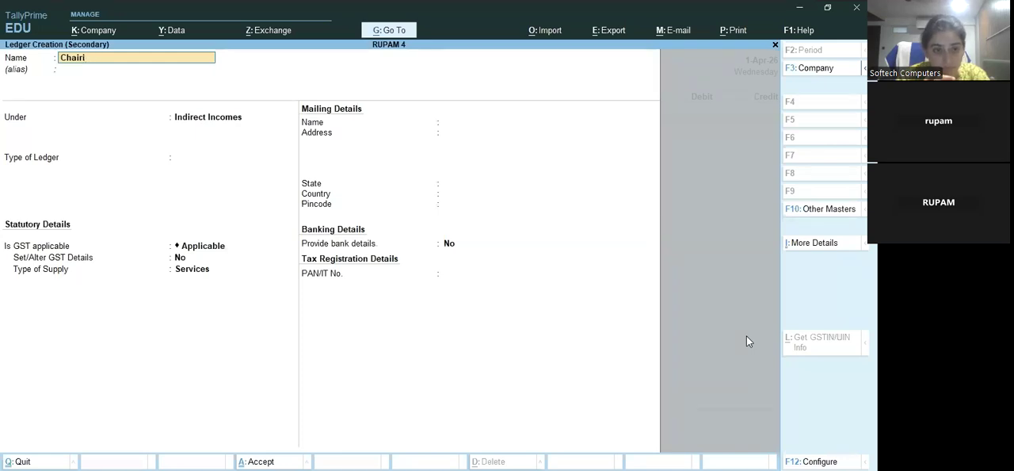
type("it")
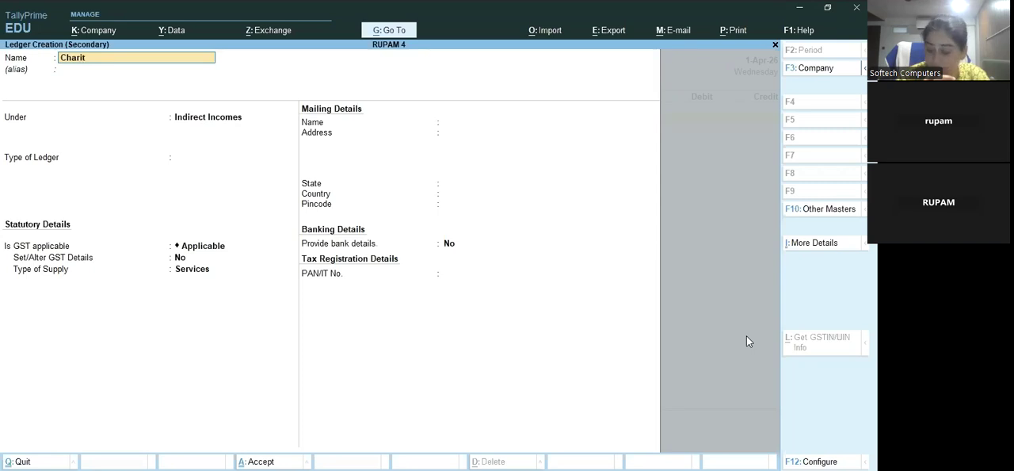
type("y ac")
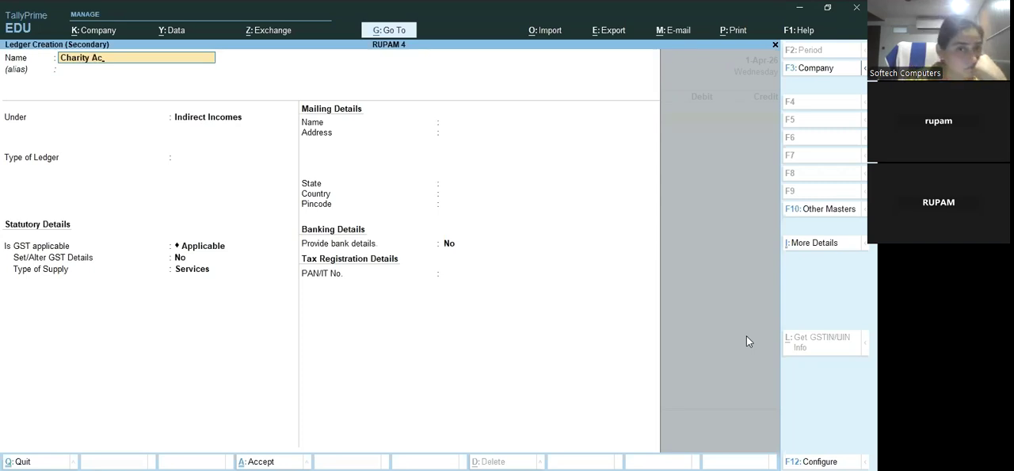
key("Return")
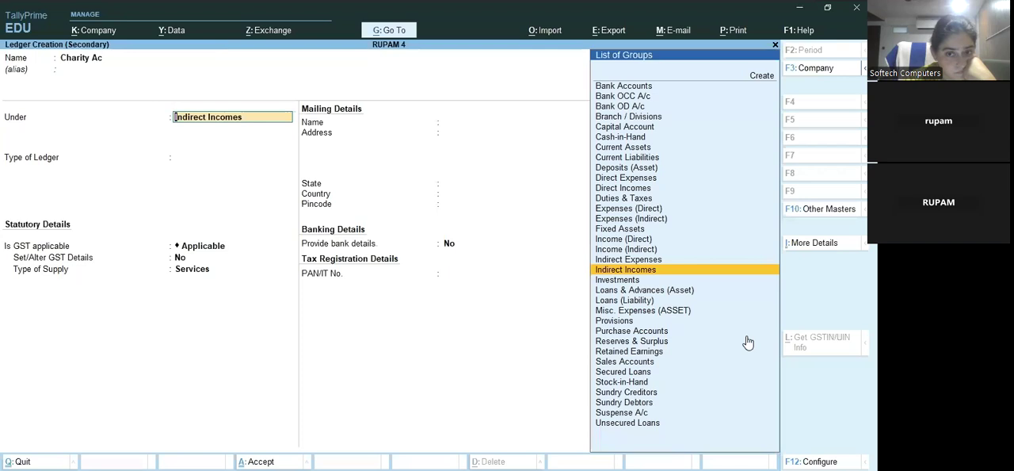
key("Up")
key("Return")
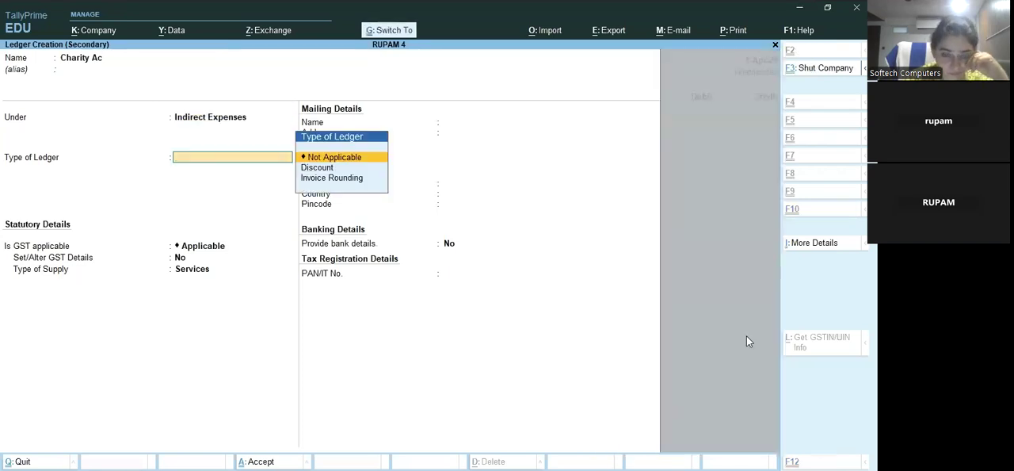
key("ctrl+a")
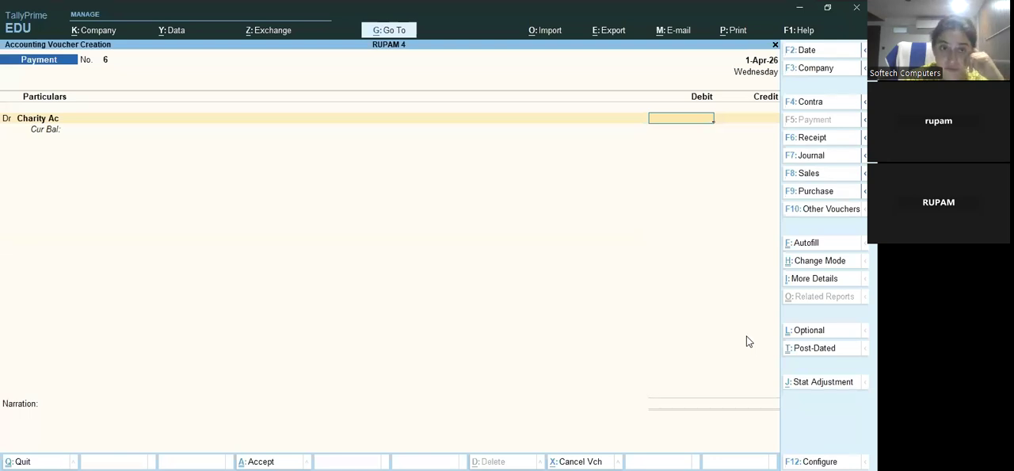
Debit Charity Ac with 200 against a Cash credit of 200 and save the payment voucher
type("200")
key("Return")
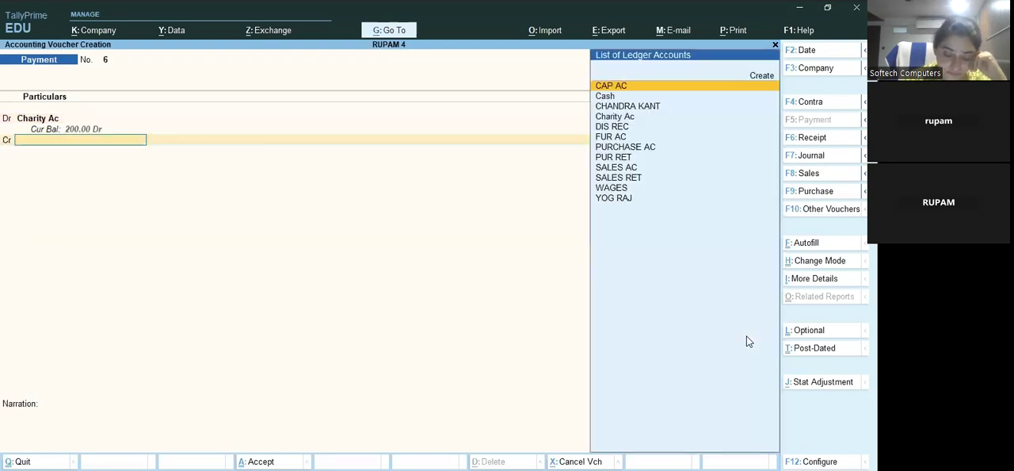
key("Down")
key("Return")
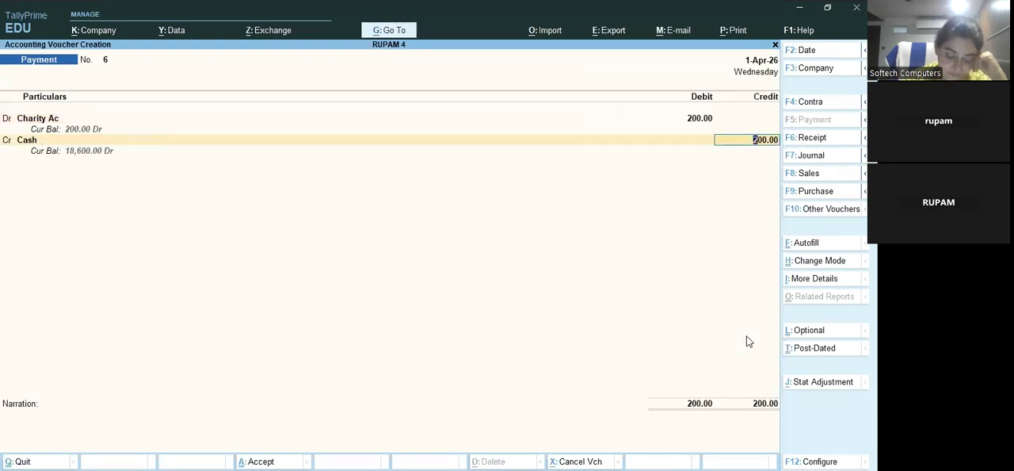
key("ctrl+a")
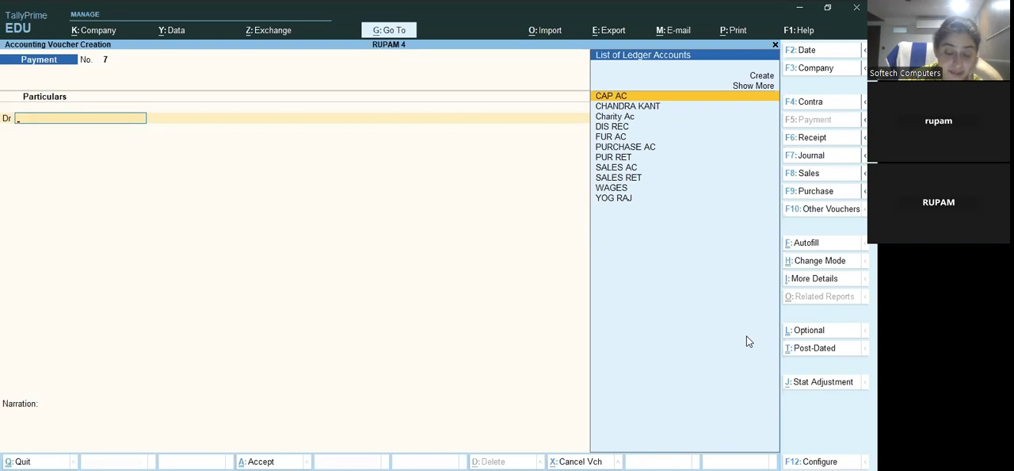
Start a receipt voucher and credit SALES AC with 6000
key("F8")
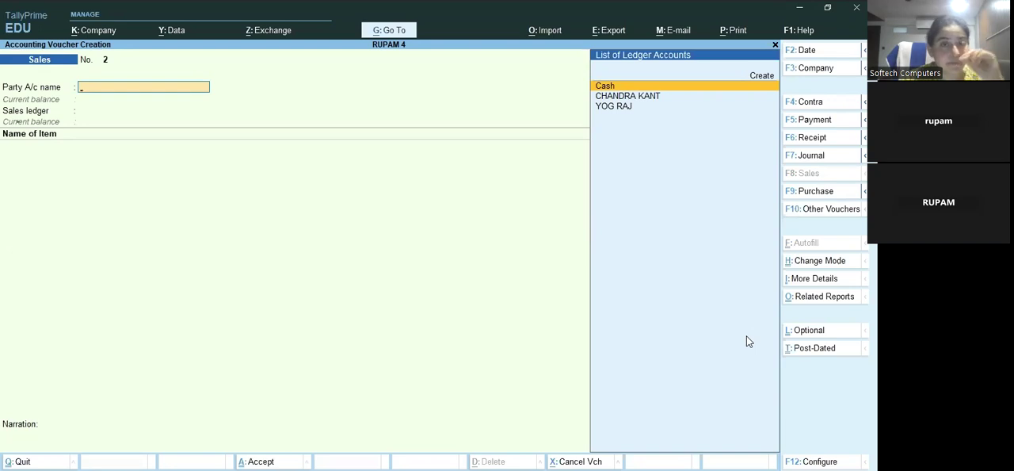
key("F6")
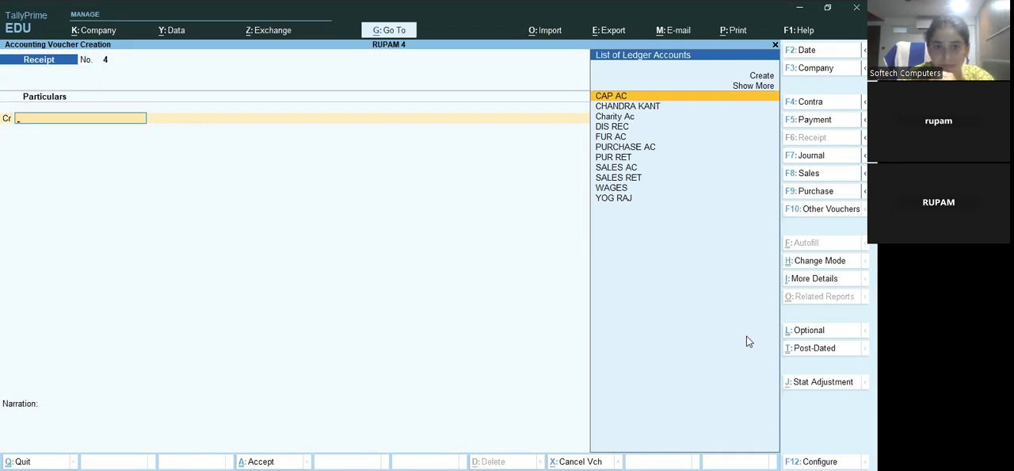
key("Down")
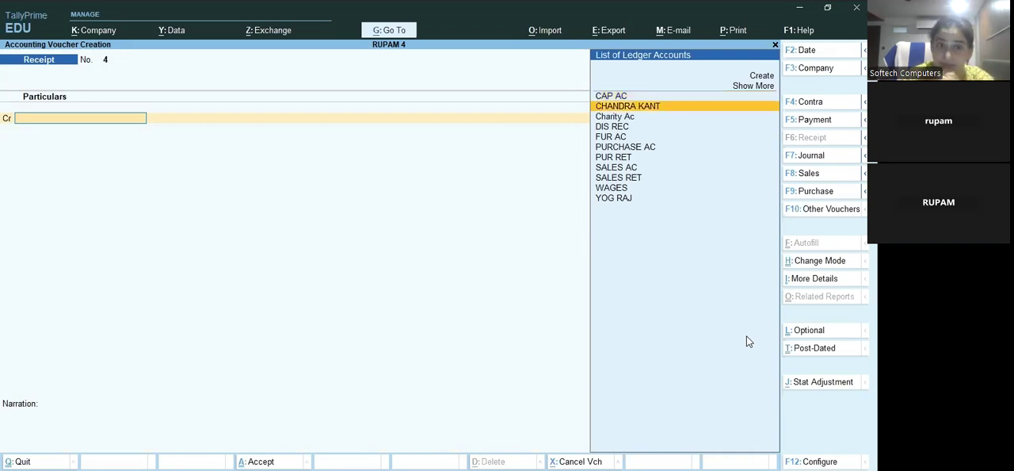
key("Down")
key("Down")
key("Down")
key("Down")
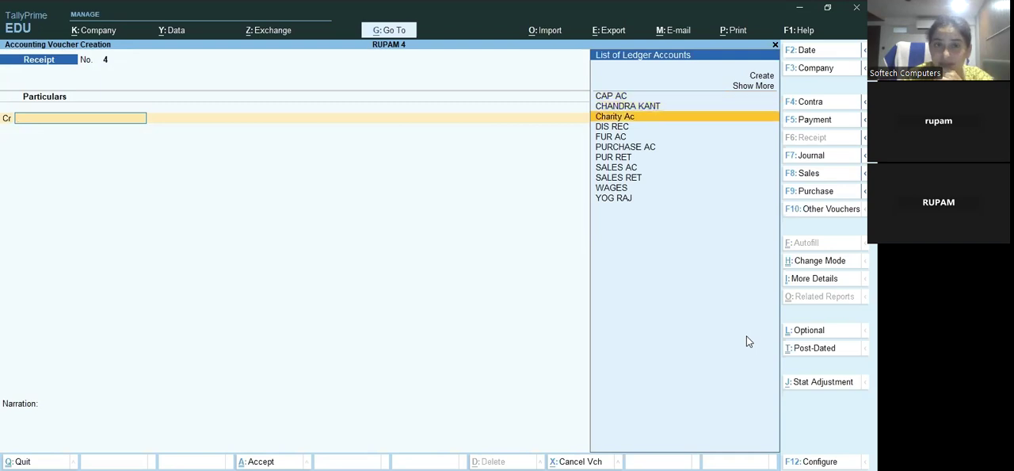
key("Down")
key("Down")
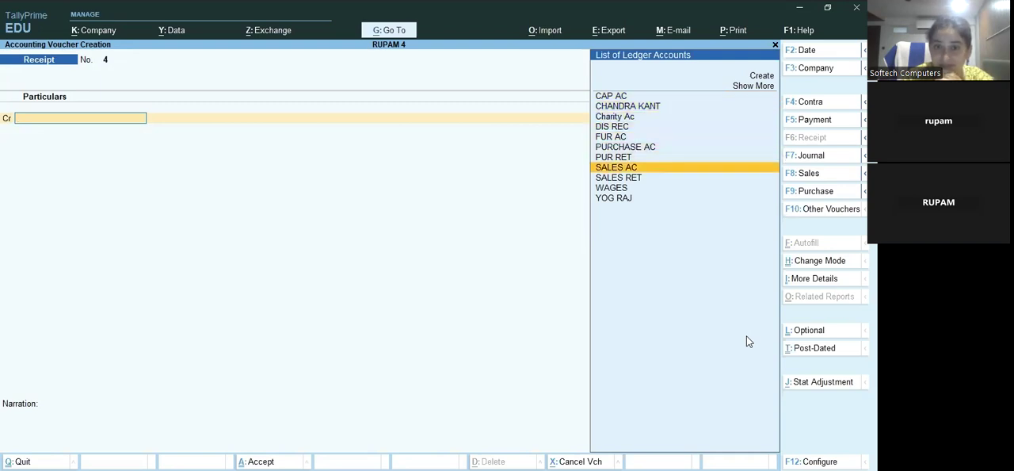
key("Return")
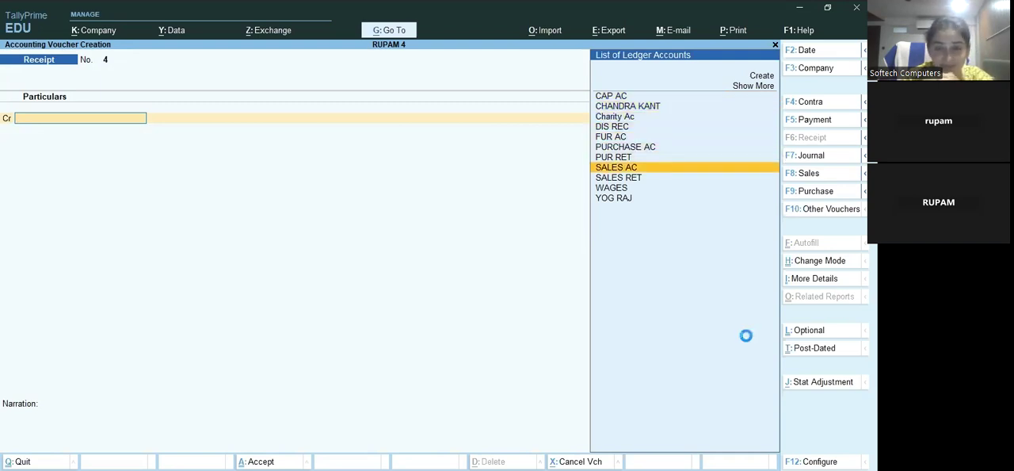
key("Escape")
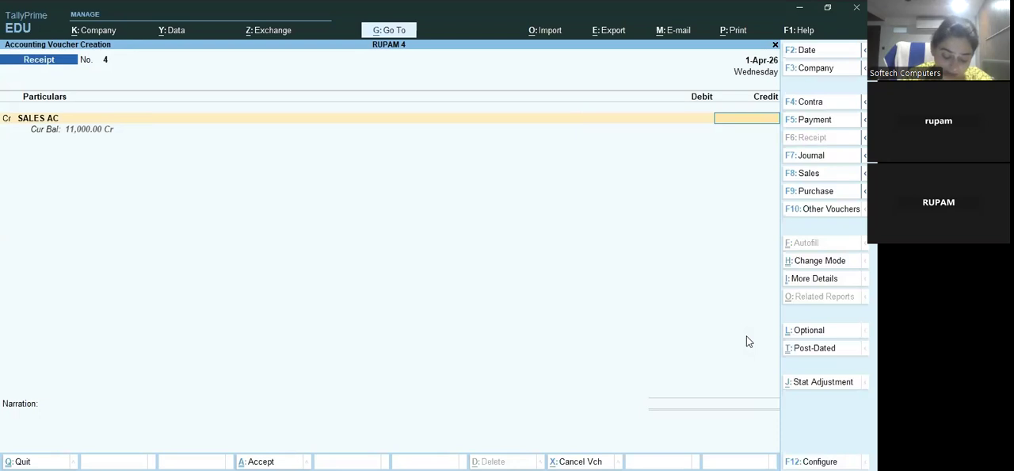
type("6000")
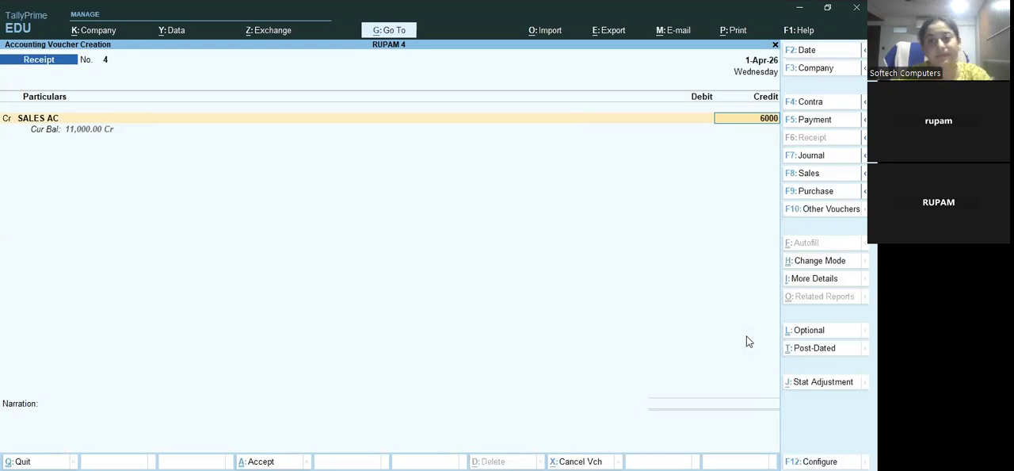
key("Return")
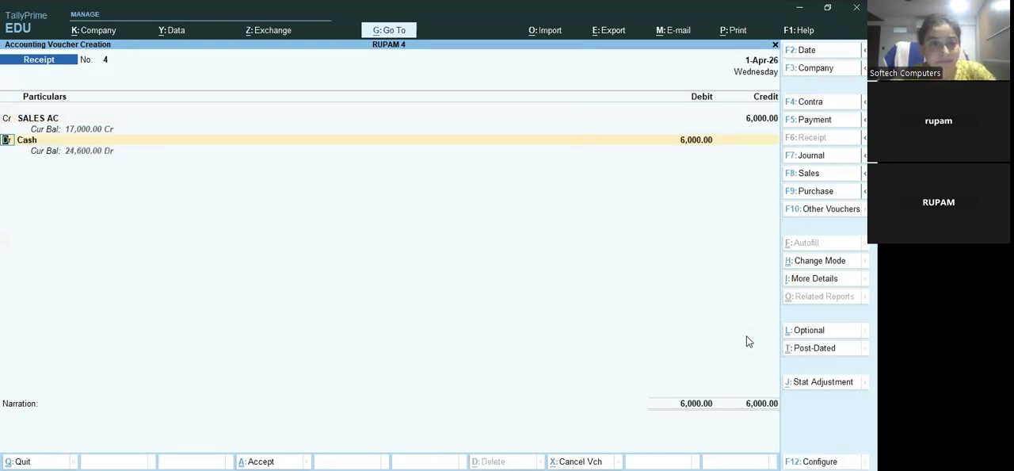
Save the receipt voucher with Cash debited for 6000 and start a new payment voucher
key("Return")
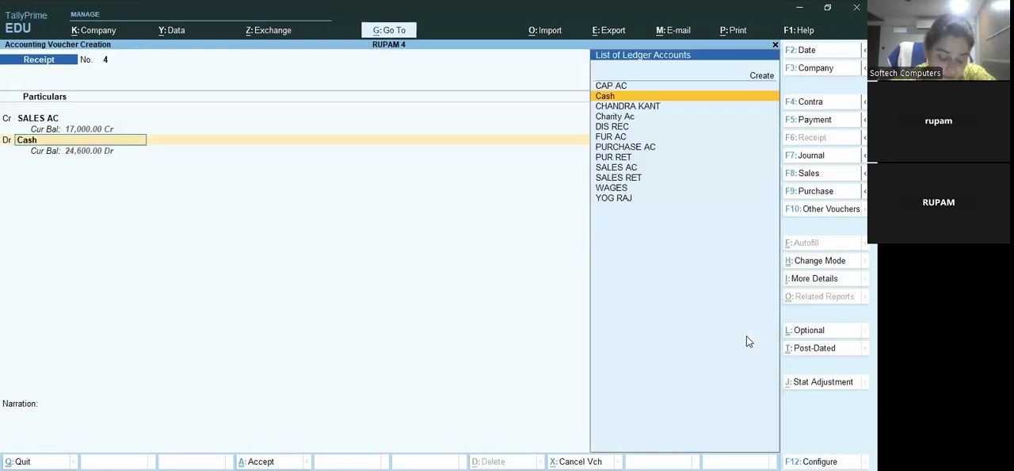
key("Return")
key("Return")
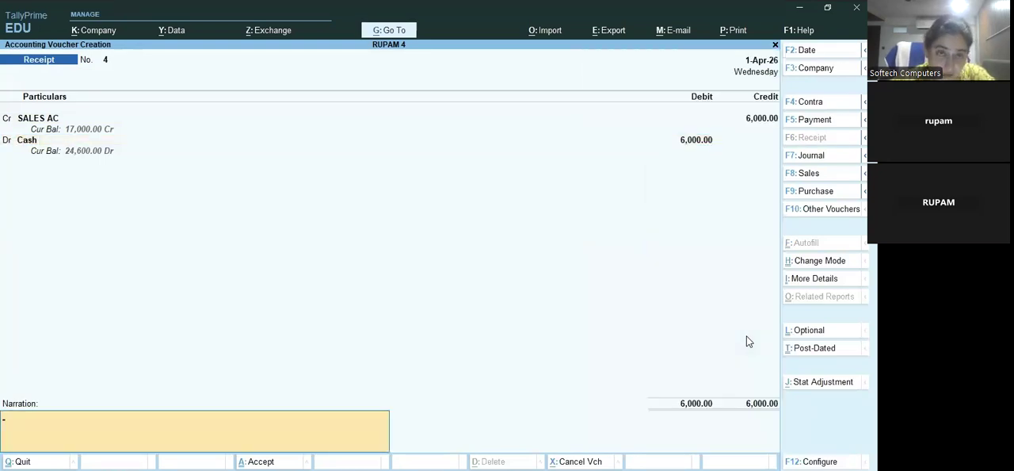
key("Return")
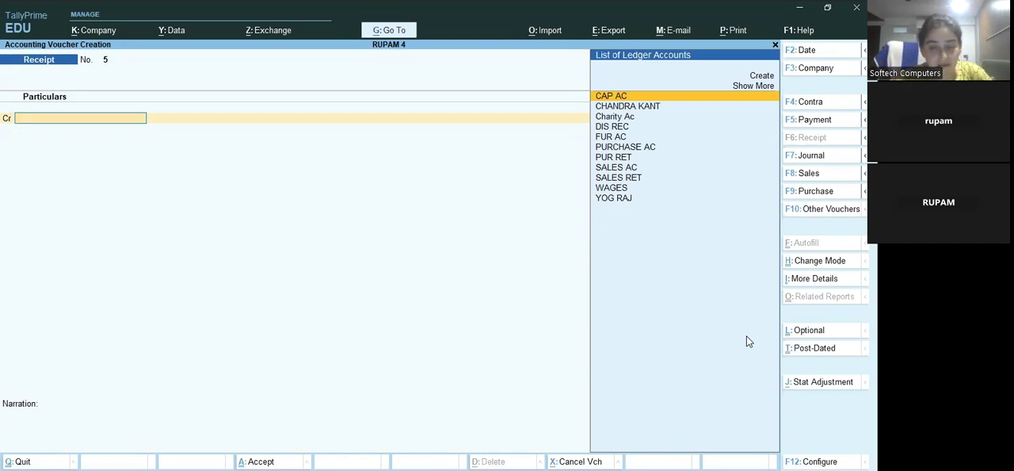
key("F5")
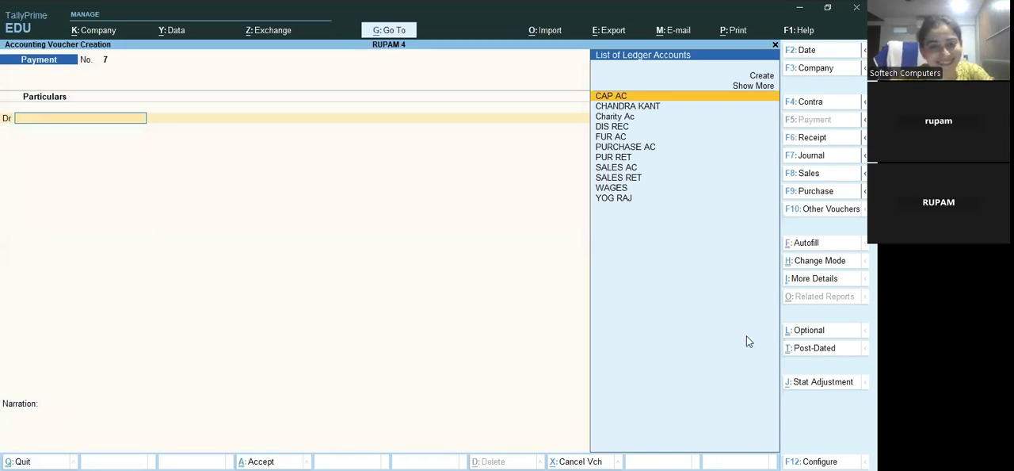
key("Up")
key("Up")
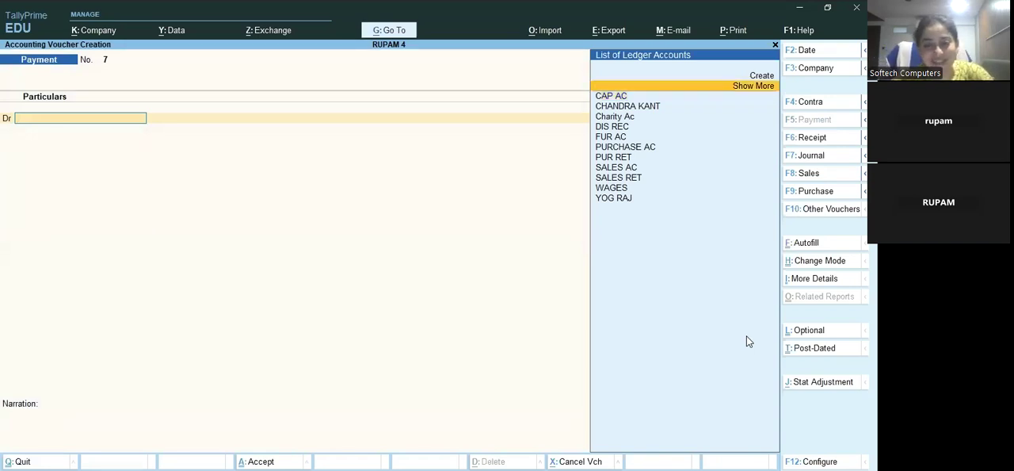
key("Return")
type("Pur Ac")
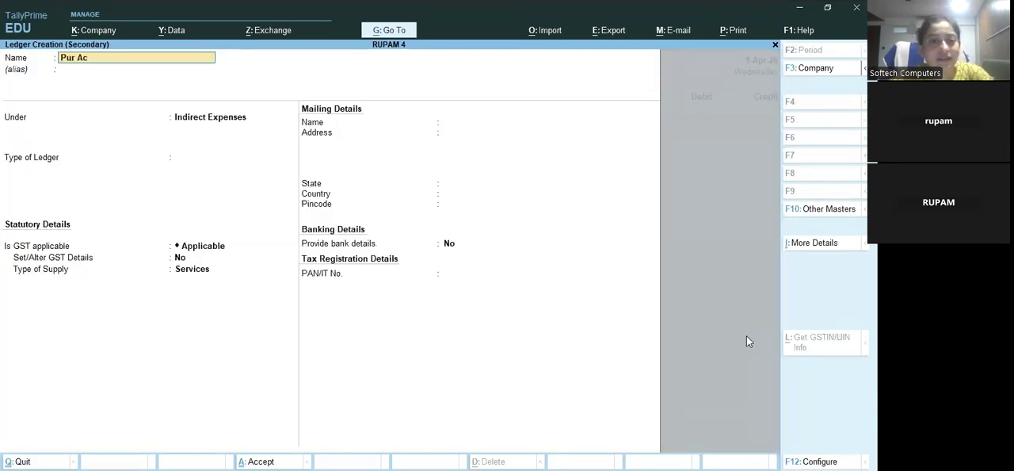
key("Return")
key("Return")
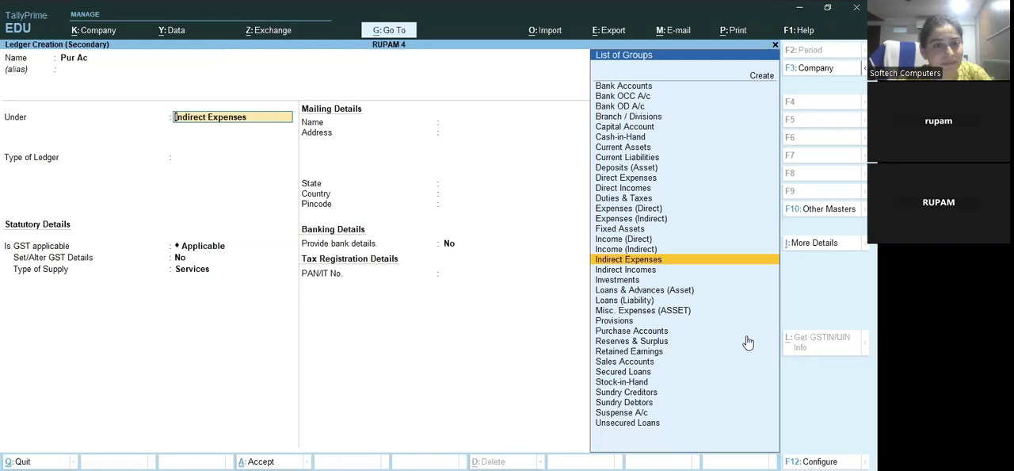
key("BackSpace")
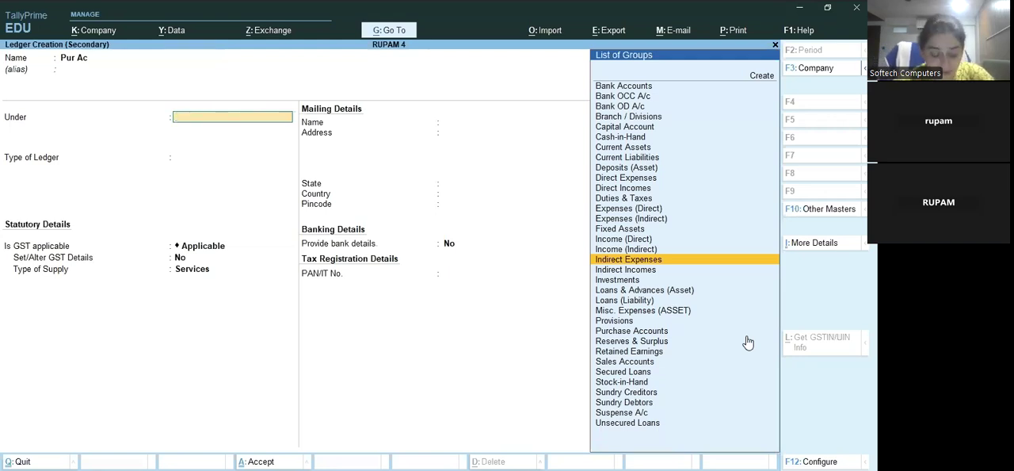
key("Escape")
key("y")
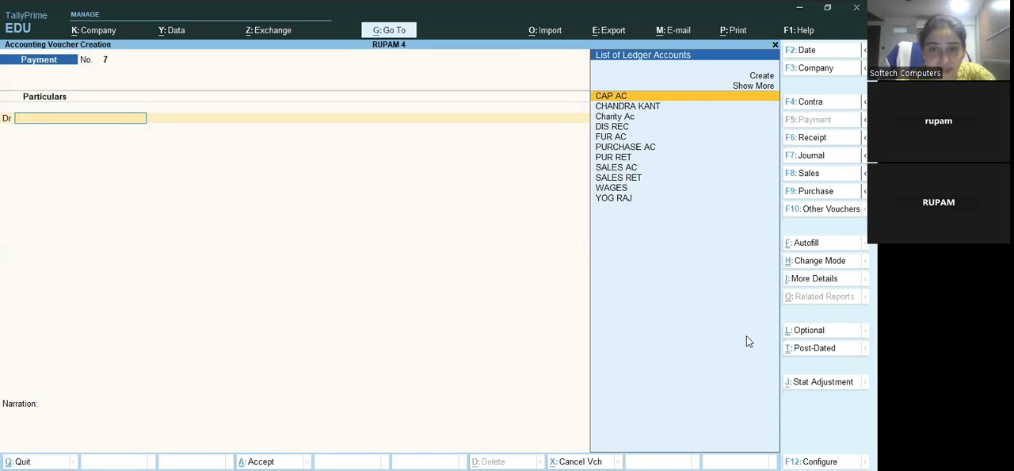
Debit PURCHASE AC with 3000 against a Cash credit of 3000 and save the payment voucher
key("Down")
key("Down")
key("Down")
key("Down")
key("Down")
key("Down")
key("Up")
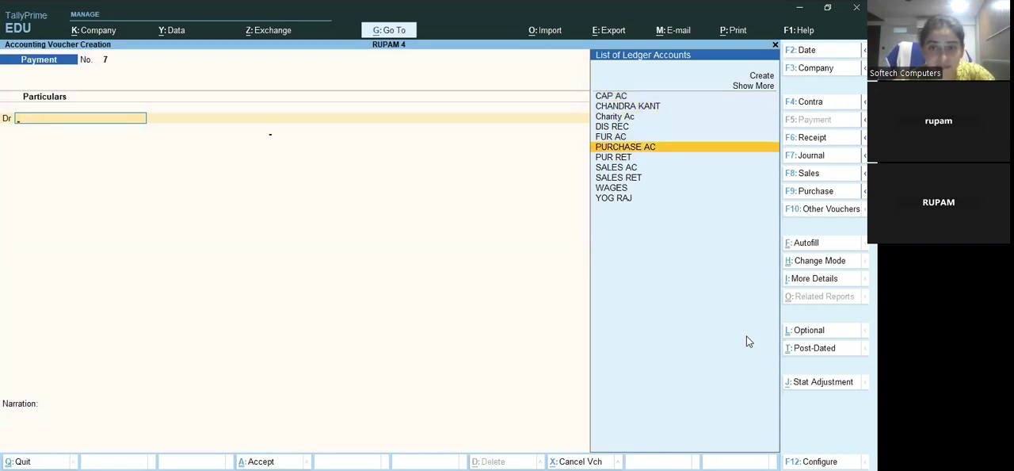
key("Return")
key("Escape")
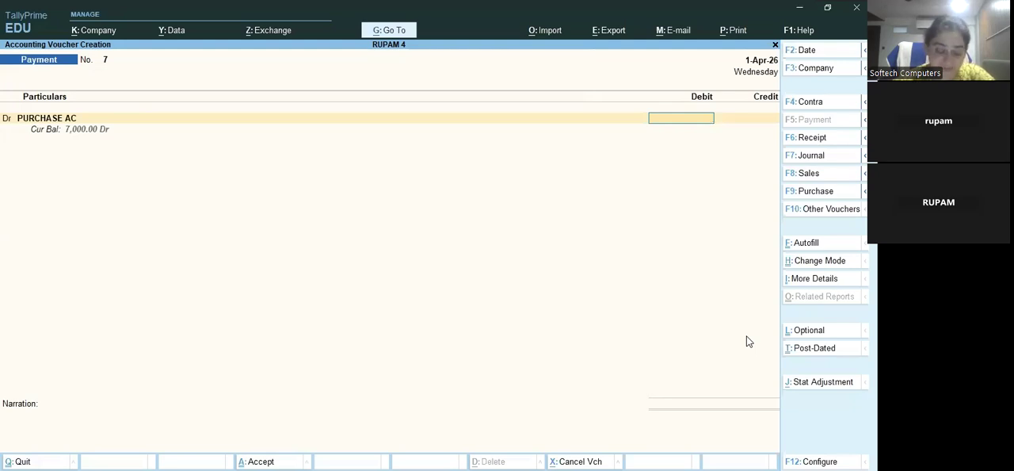
type("000")
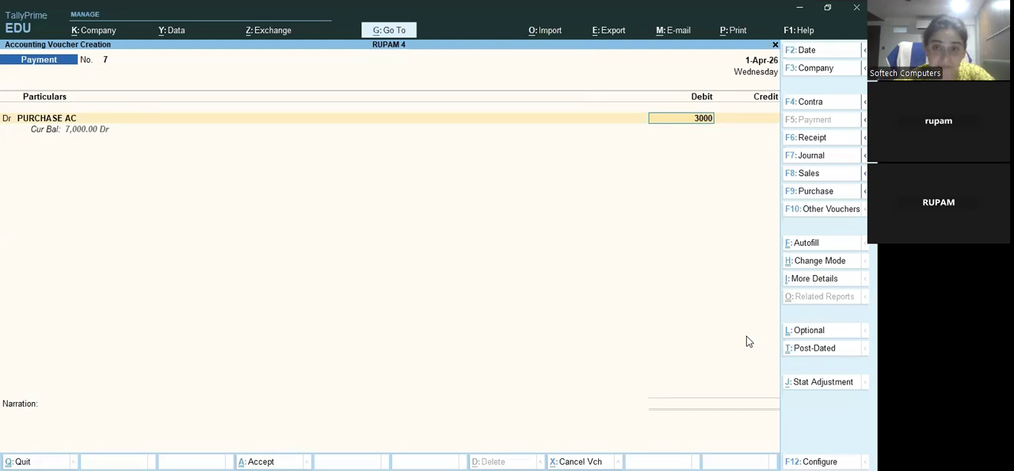
key("Return")
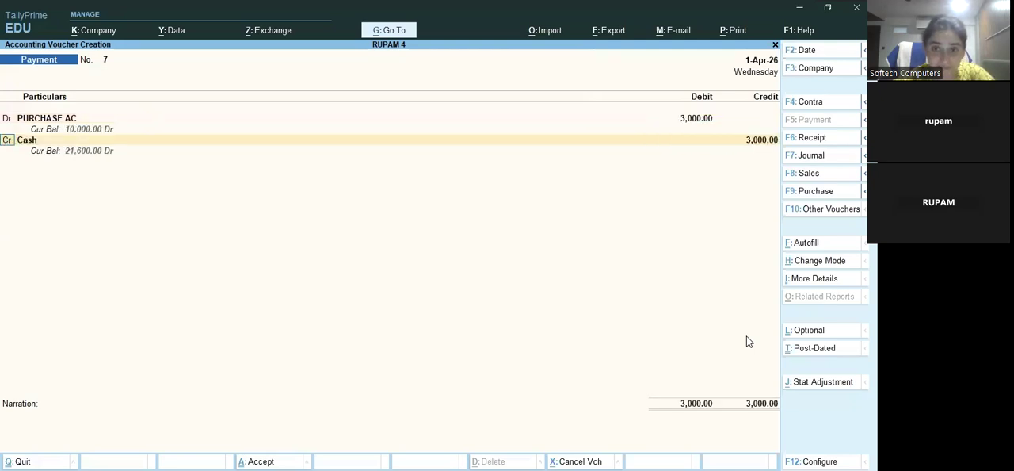
key("ctrl")
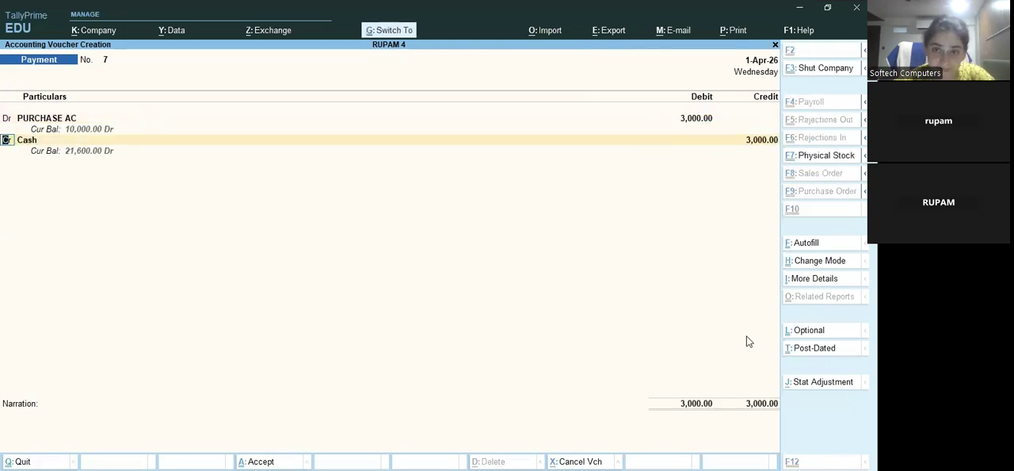
key("ctrl+a")
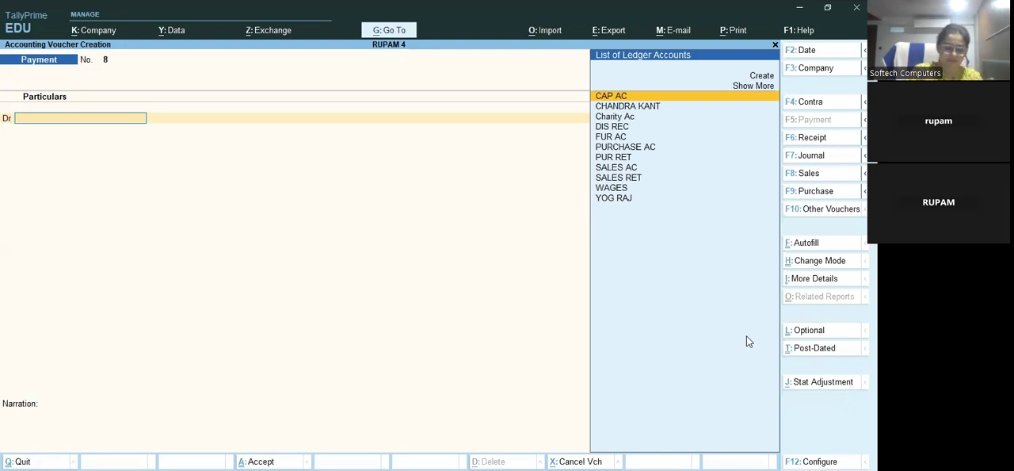
Start a sales voucher and change its mode to As Voucher
key("F8")
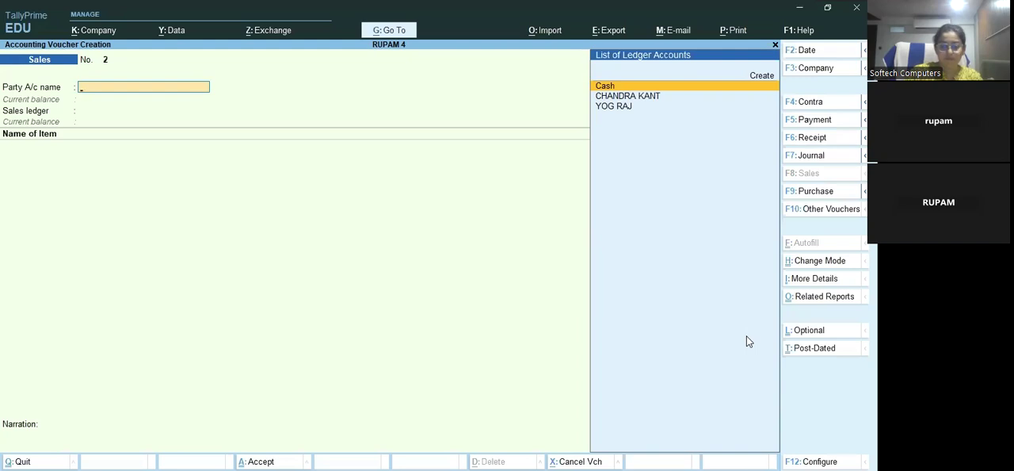
key("Up")
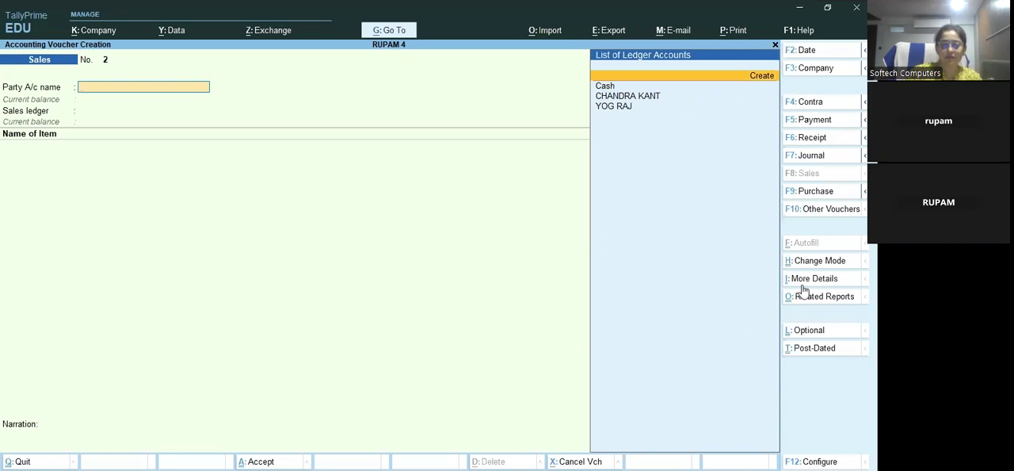
left_click(836, 262)
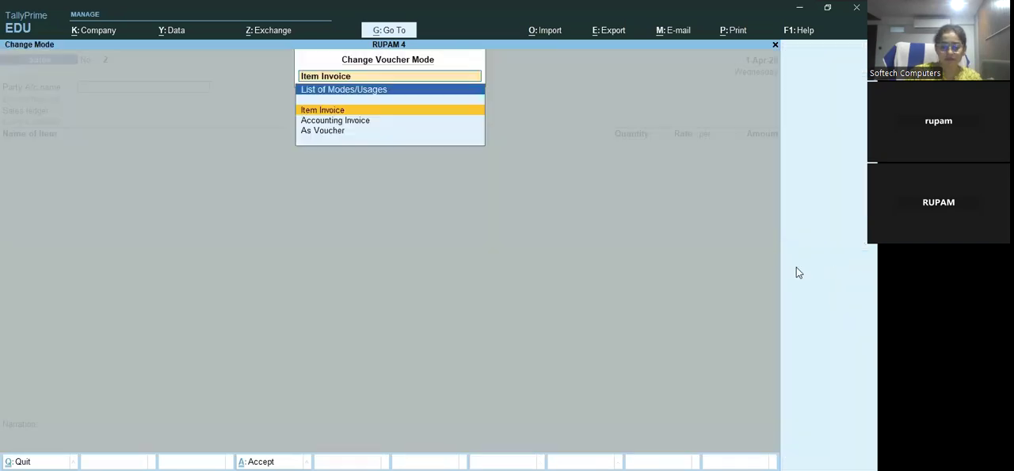
key("Down")
key("Down")
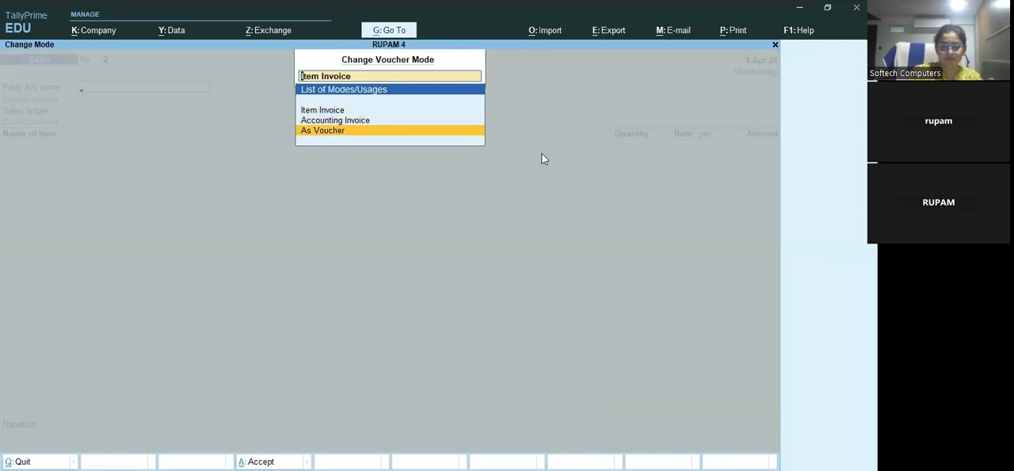
key("Return")
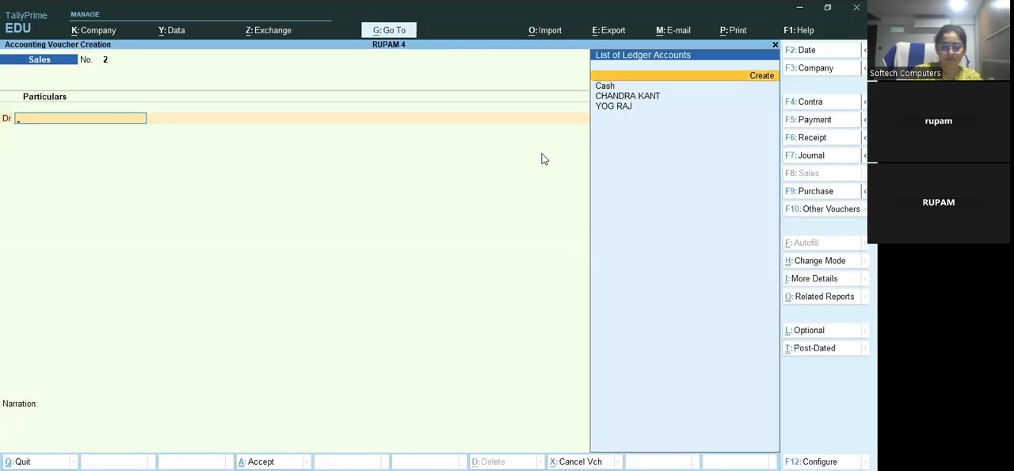
Create a ledger with the customer's full name under Sundry Debtors from the sales voucher's debit line and accept its party details
key("alt+c")
type("Vinod")
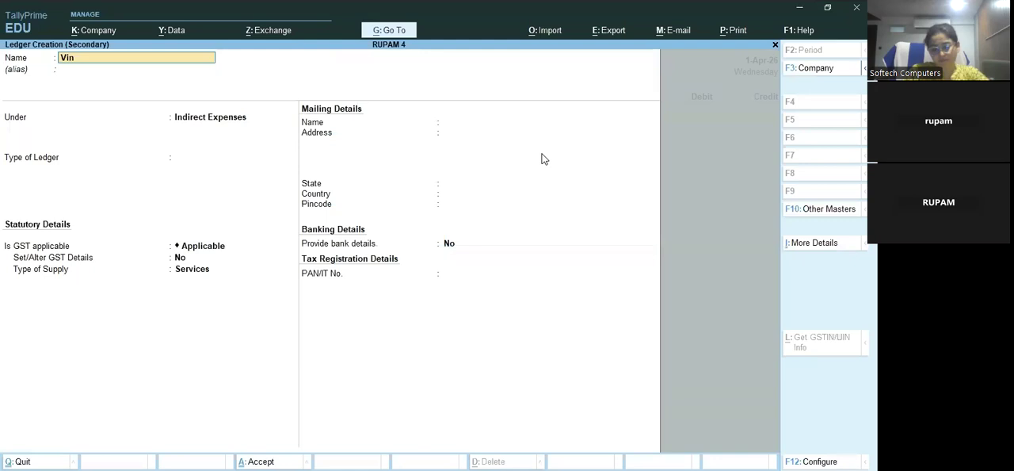
type("opra")
key("Return")
key("Return")
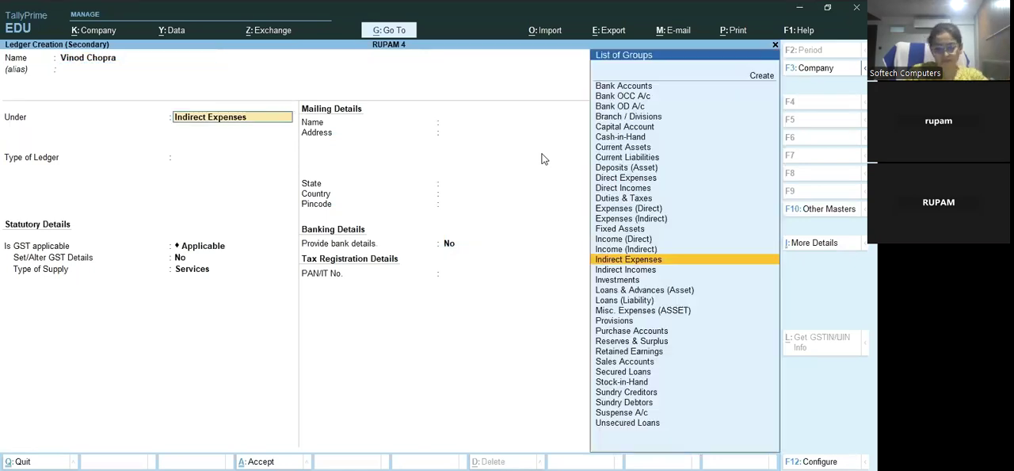
type("Sund")
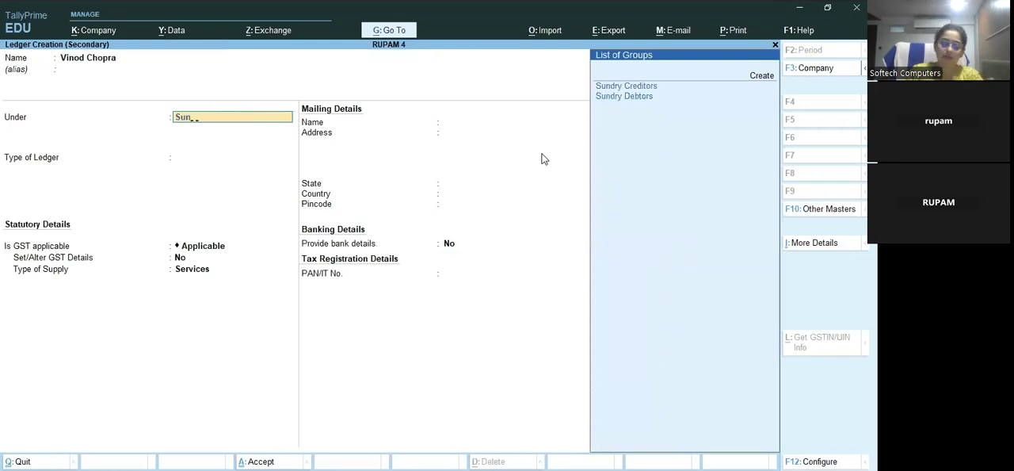
key("Down")
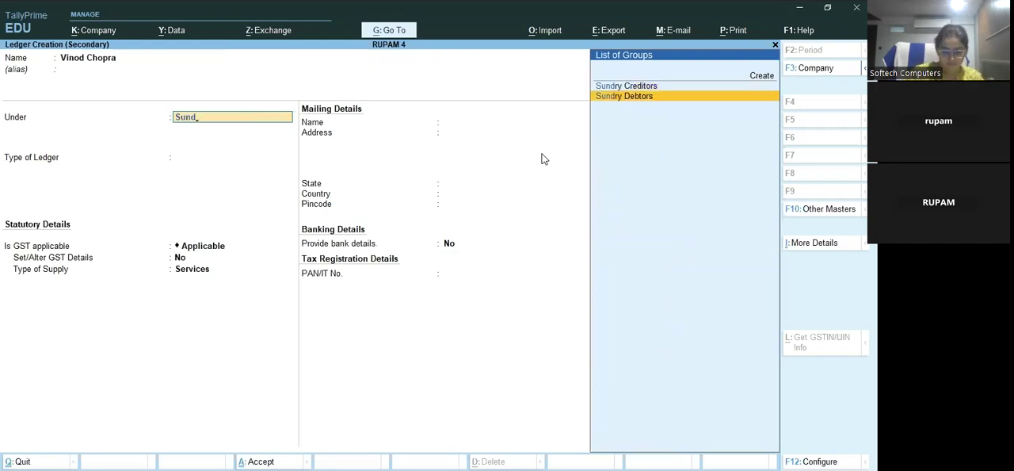
key("Return")
key("ctrl+a")
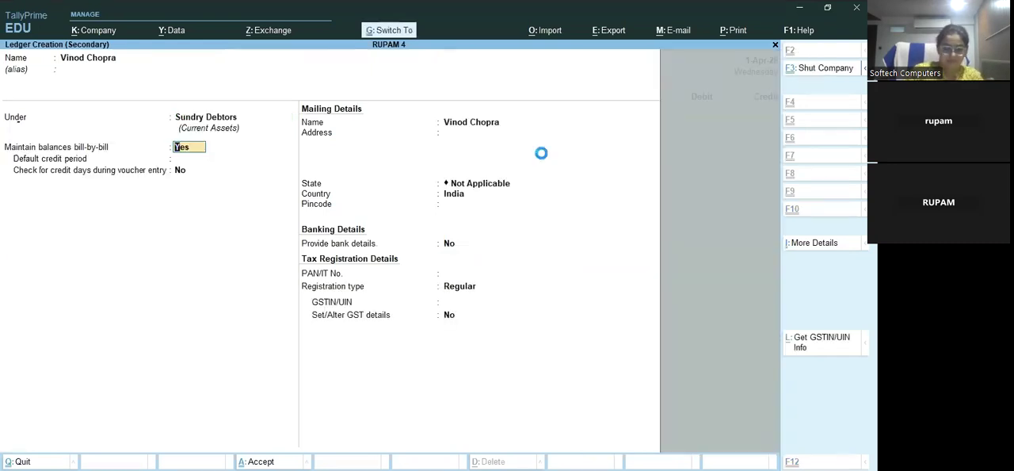
key("ctrl+a")
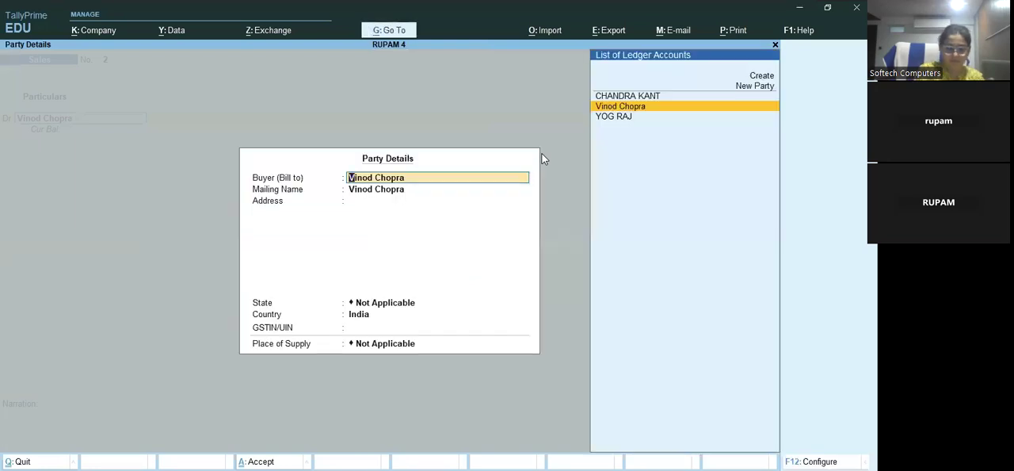
key("ctrl+a")
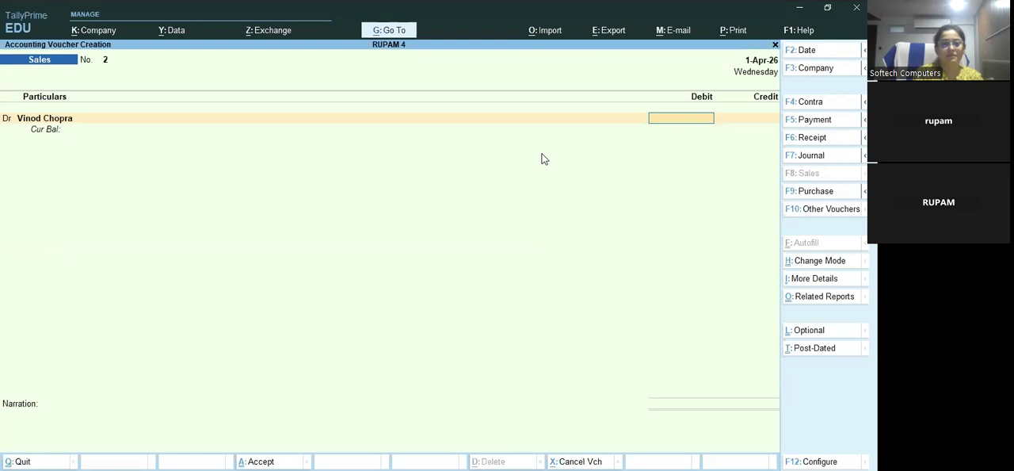
Debit the new customer's ledger with 5000, allocating the amount to New Ref 2
type("5000")
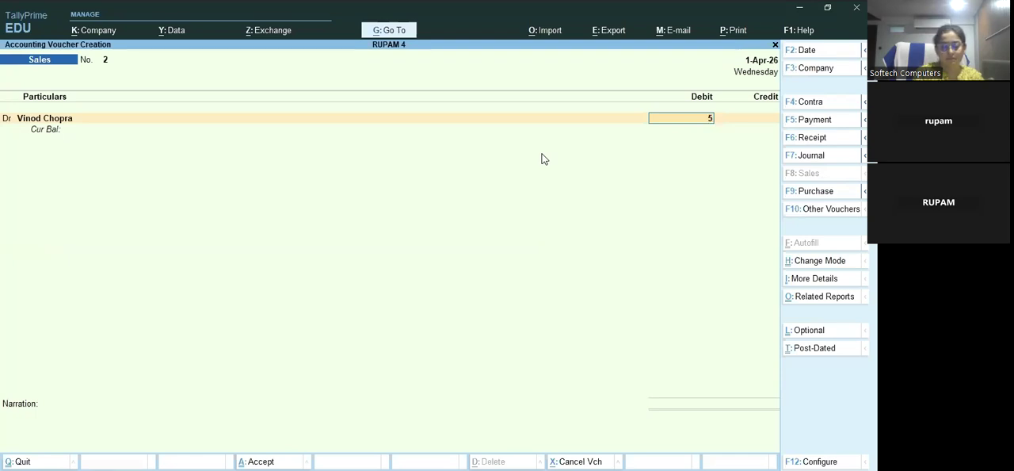
key("Return")
key("Return")
key("Return")
key("Return")
key("Return")
key("Return")
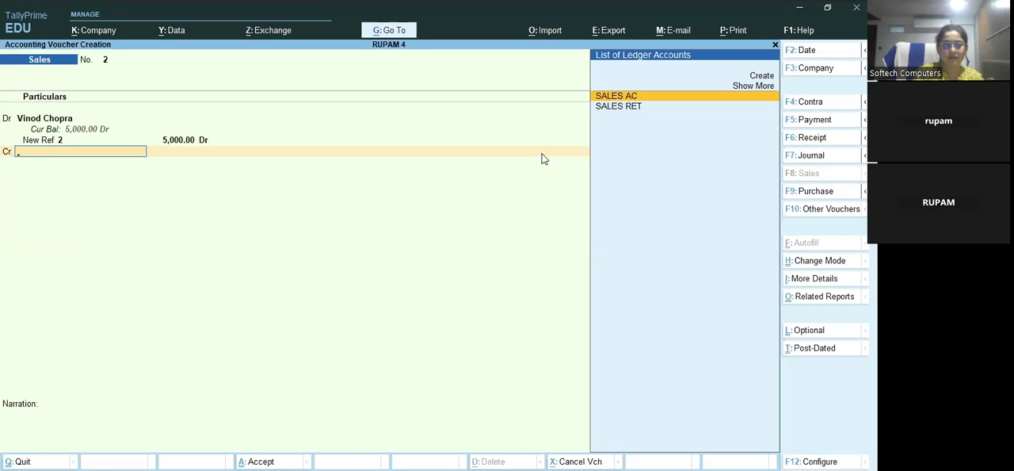
Credit SALES AC with 5000 and save the sales voucher without a narration
key("Return")
key("Return")
key("Return")
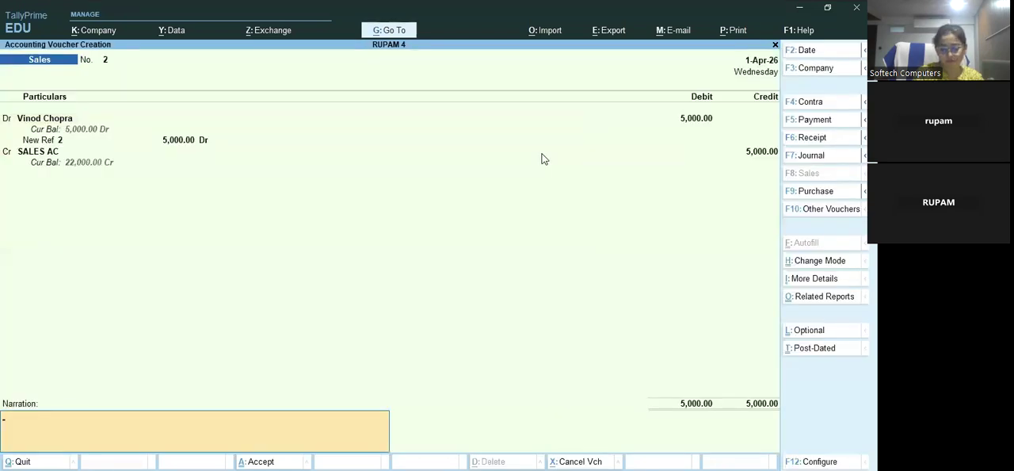
key("Return")
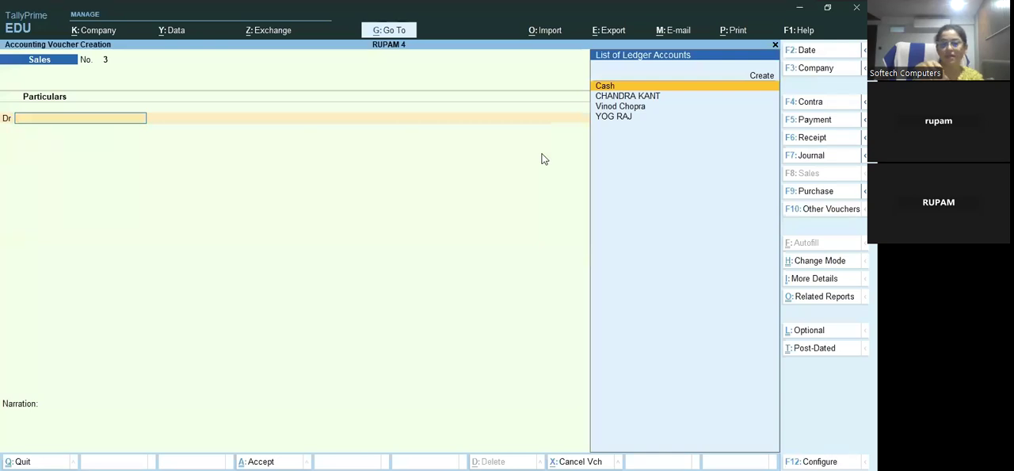
Start a purchase voucher in As Voucher mode, leaving the supplier invoice number and date blank
key("F9")
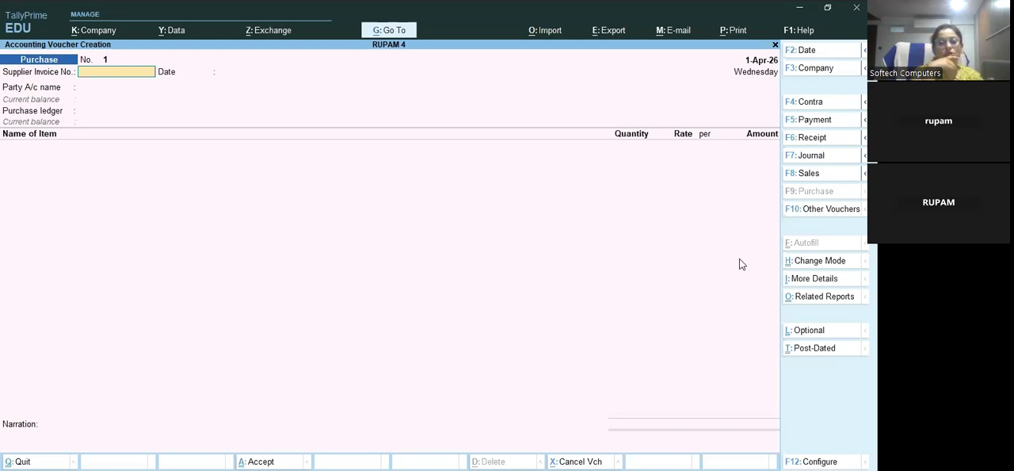
left_click(800, 264)
key("Down")
key("Down")
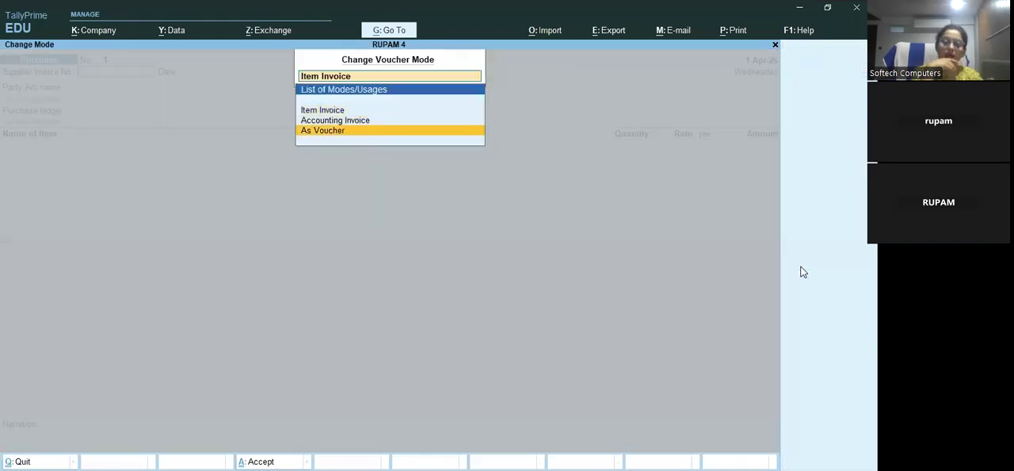
key("Return")
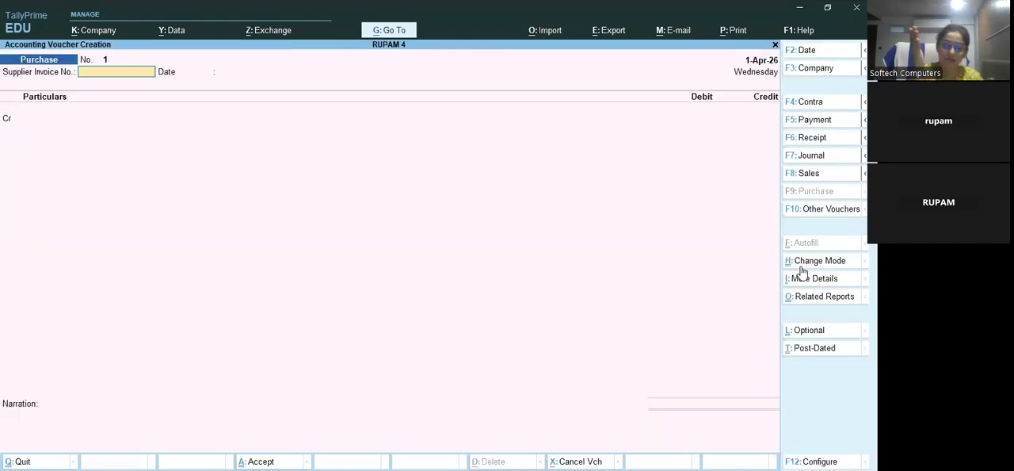
key("Return")
key("Return")
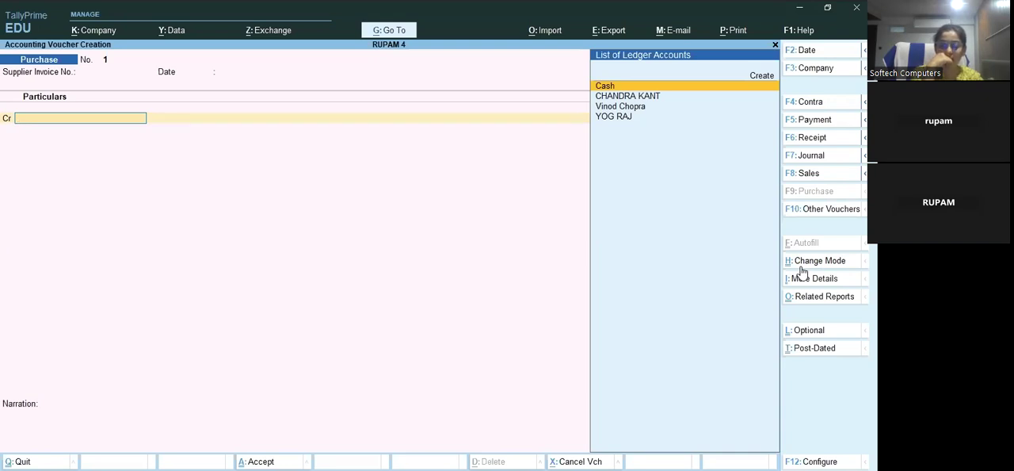
Create a ledger with the supplier's full name under Sundry Creditors from the purchase voucher's credit line
key("Up")
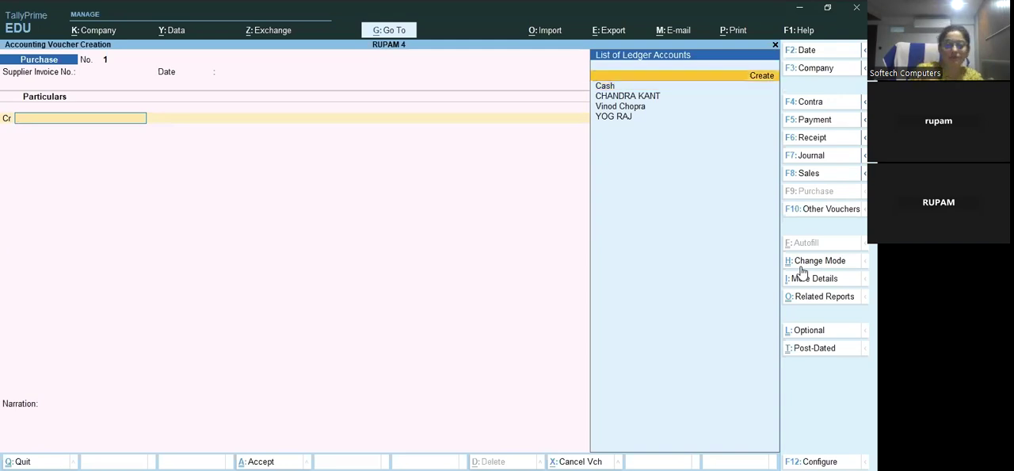
key("Return")
type("N")
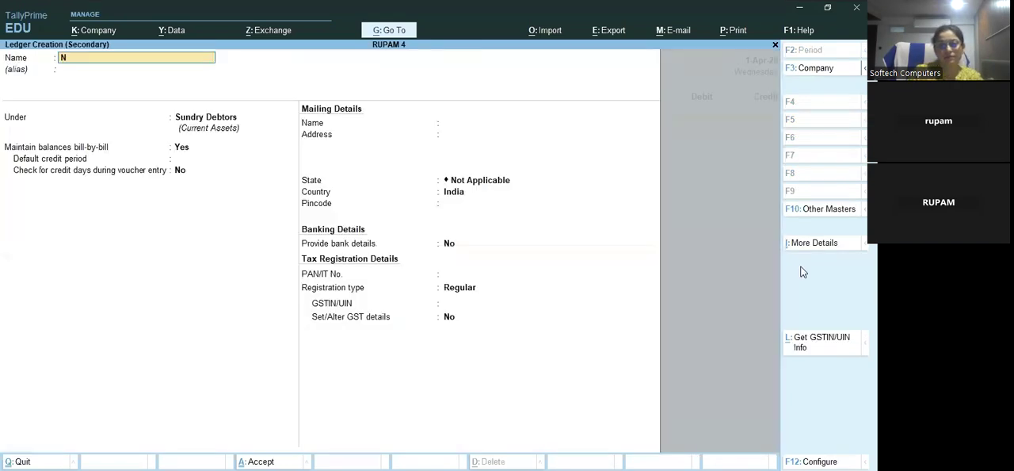
type("aresh Kumar")
key("Return")
key("Return")
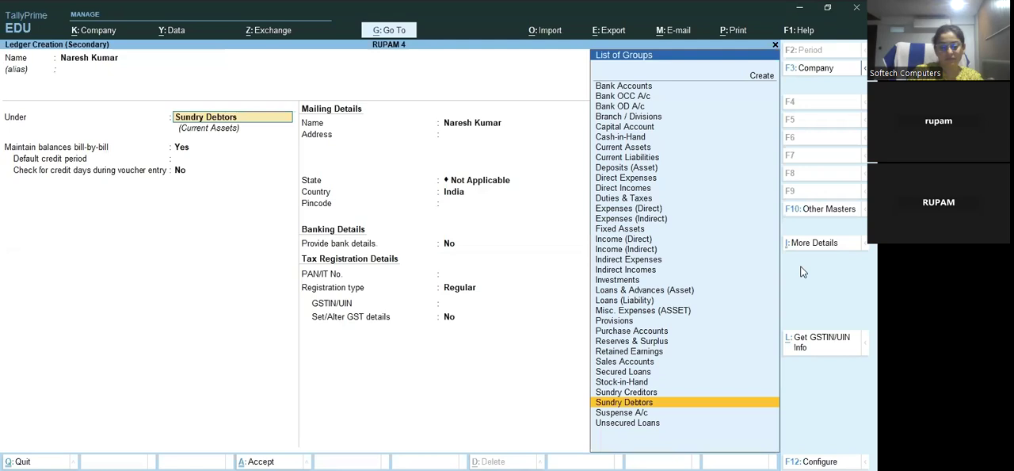
key("Up")
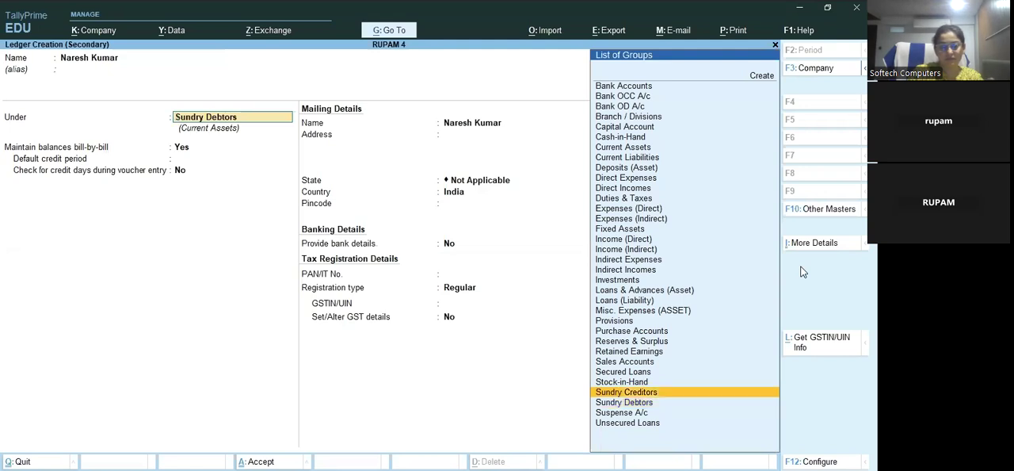
key("Return")
key("ctrl+a")
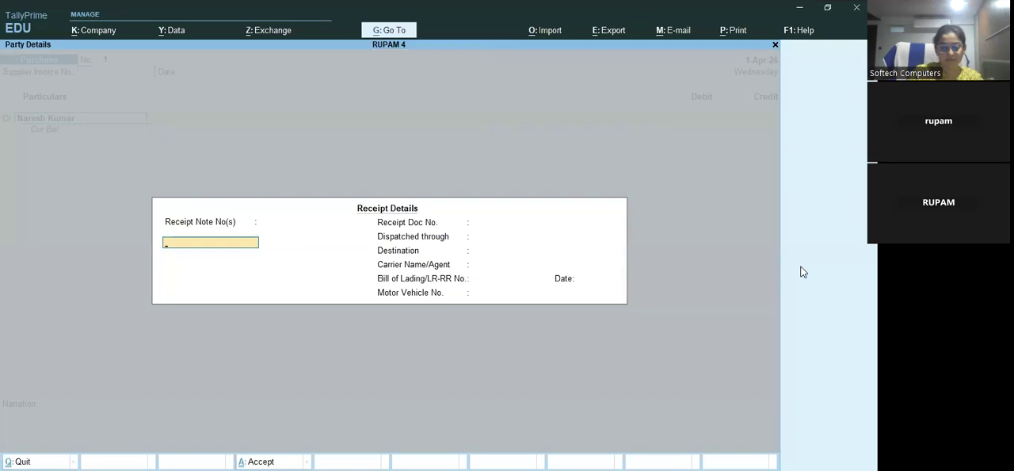
Accept the default receipt and party details and credit the new supplier with 2000, allocated to New Ref 1
key("ctrl+a")
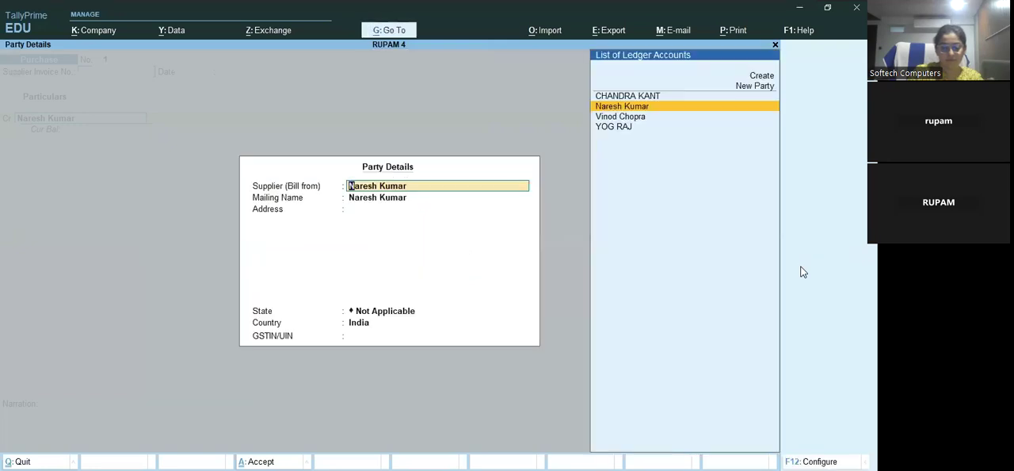
key("Return")
key("Return")
key("Return")
key("Return")
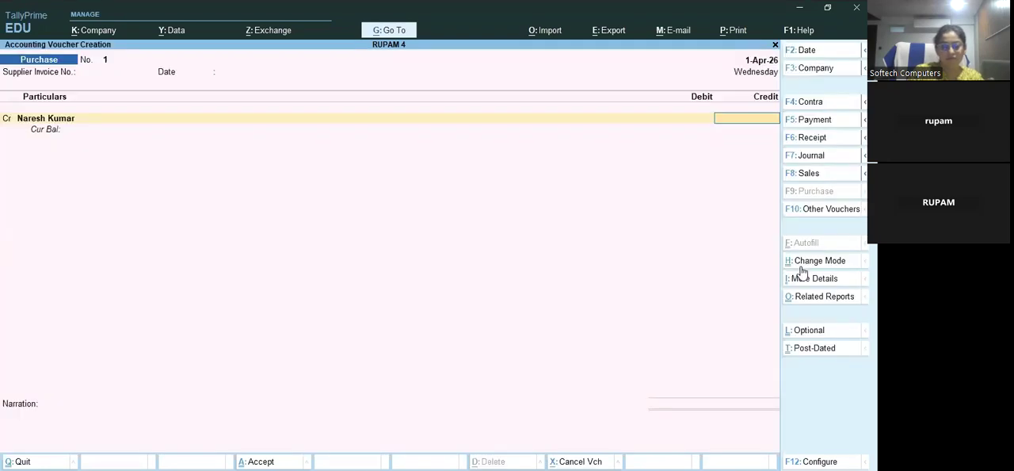
type("2000")
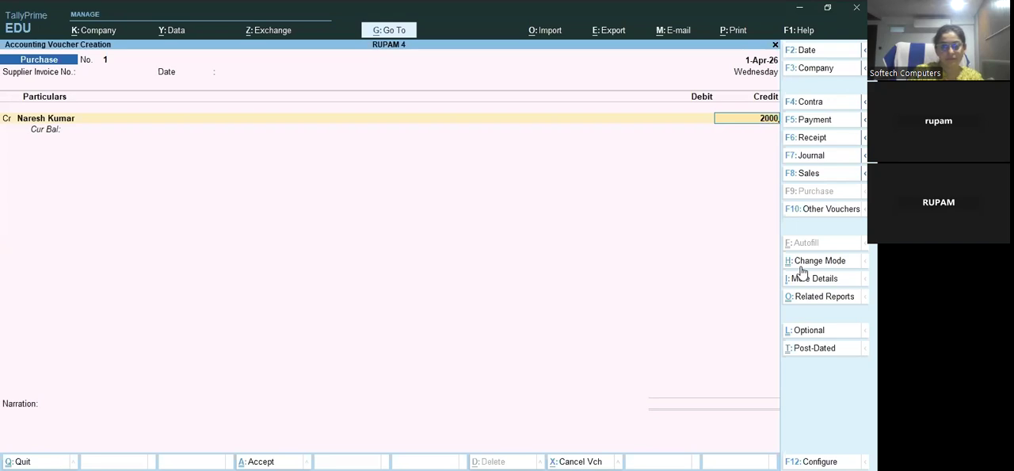
key("Return")
key("Return")
key("Return")
Debit PURCHASE AC with 2000 and save the purchase voucher without a narration
key("Return")
key("Return")
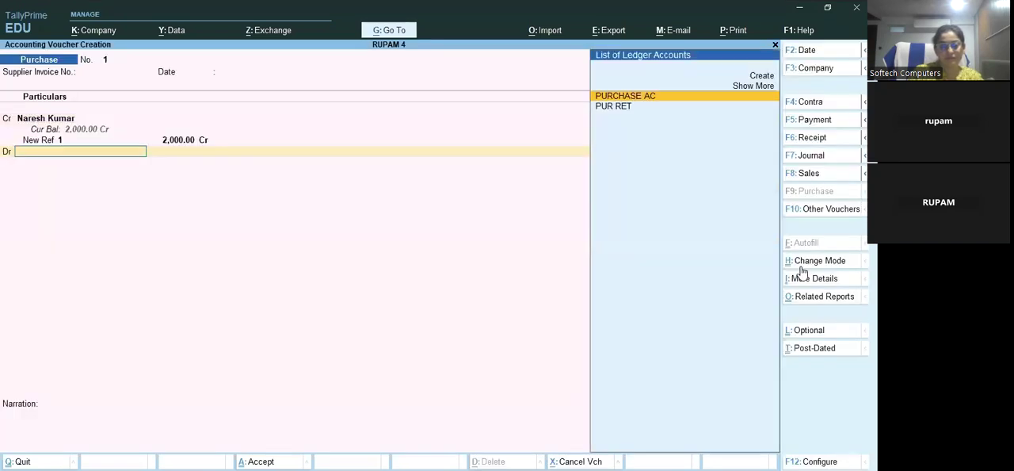
key("Return")
key("Return")
key("Return")
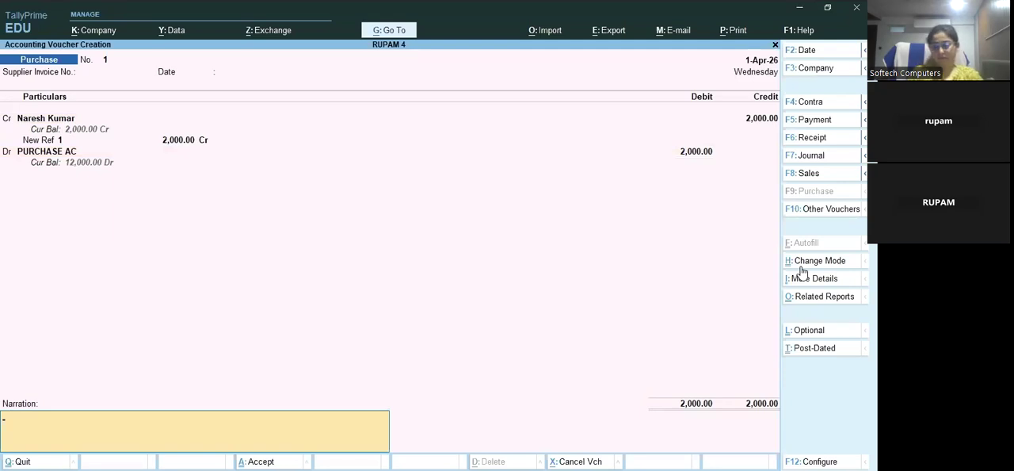
key("ctrl")
key("ctrl+a")
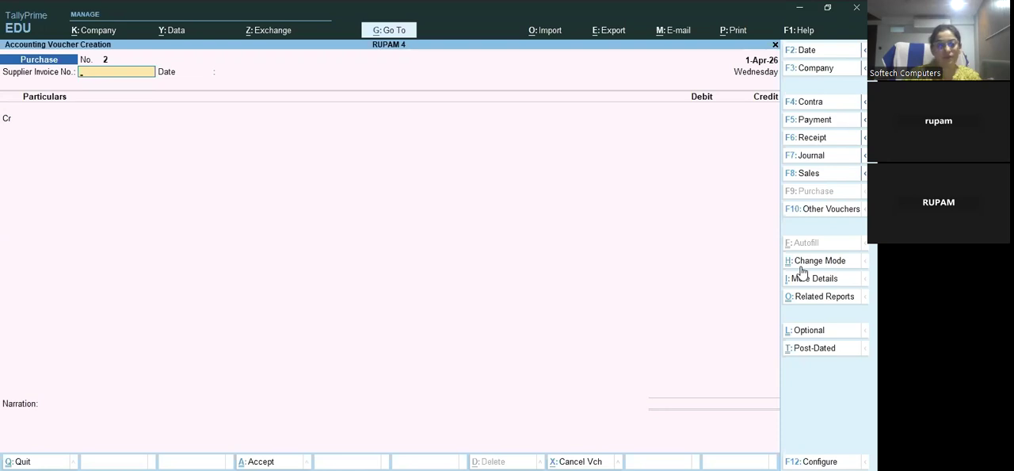
Start a new journal voucher
key("F8")
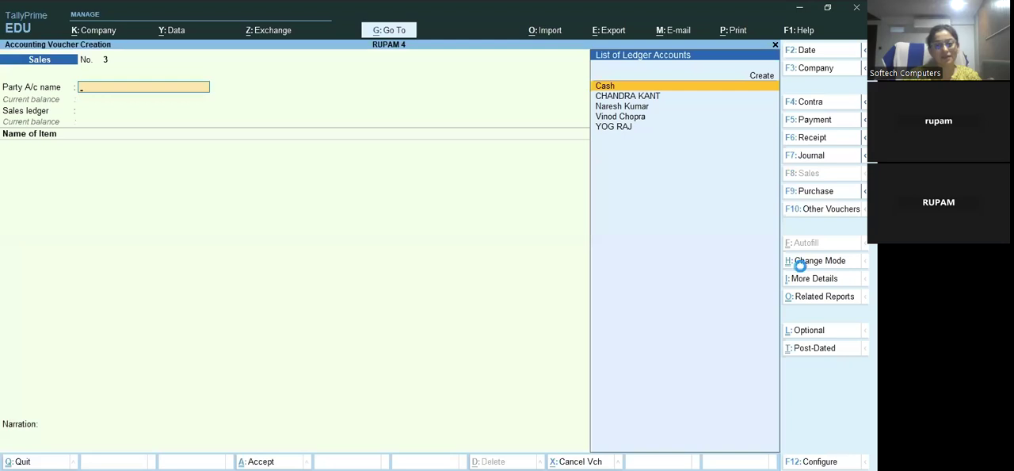
key("F7")
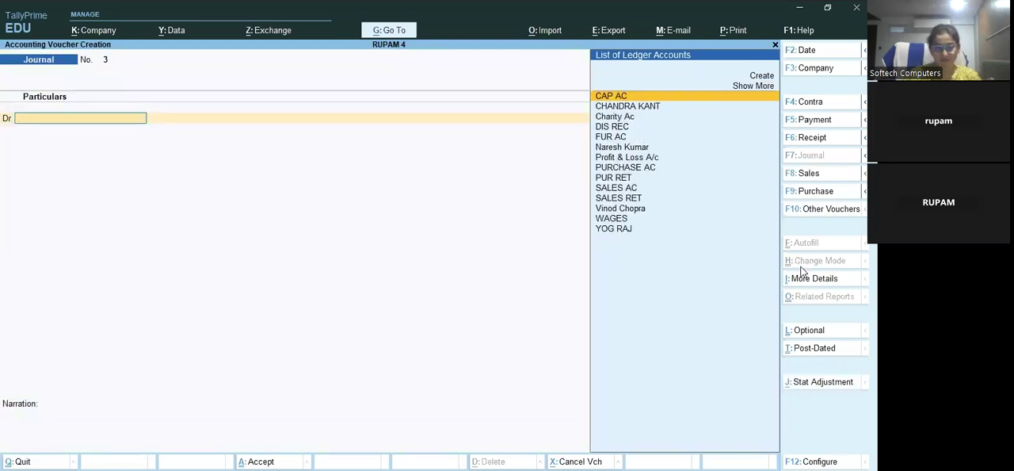
key("Down")
key("Down")
key("Down")
key("Down")
key("Down")
key("Down")
key("Down")
key("Down")
key("Down")
key("Down")
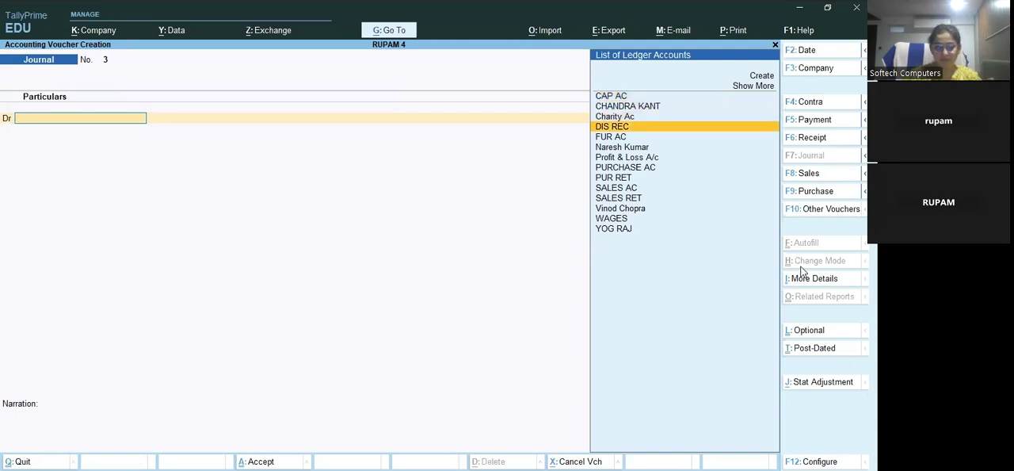
key("Down")
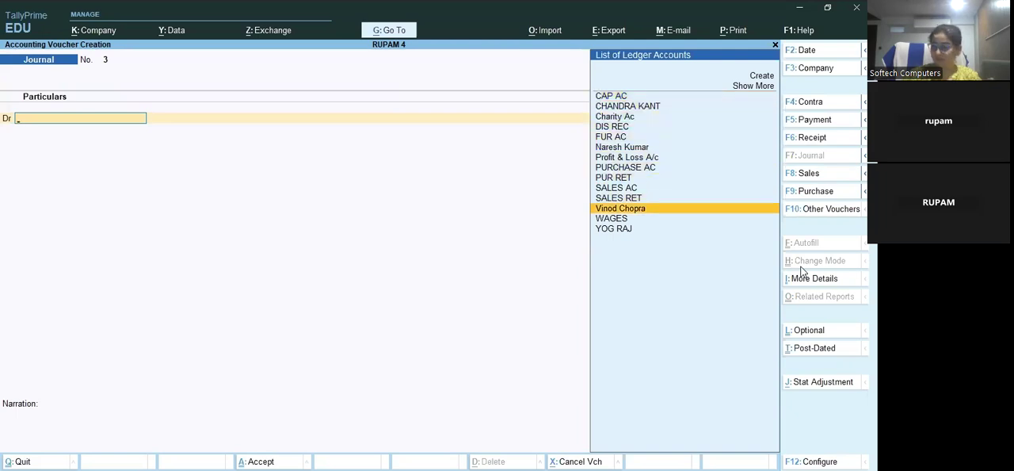
key("Return")
type("200")
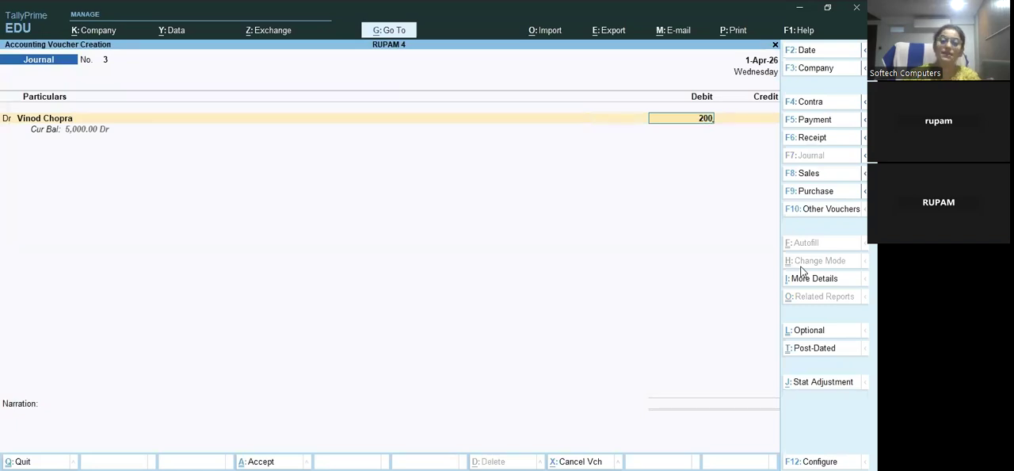
key("BackSpace")
key("BackSpace")
key("BackSpace")
key("BackSpace")
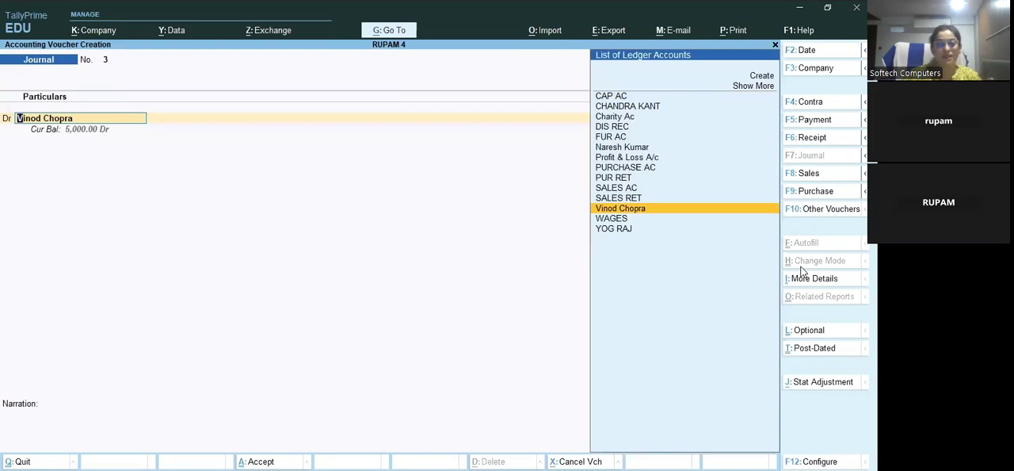
Debit SALES RET with 200 in the journal voucher
type("Sal")
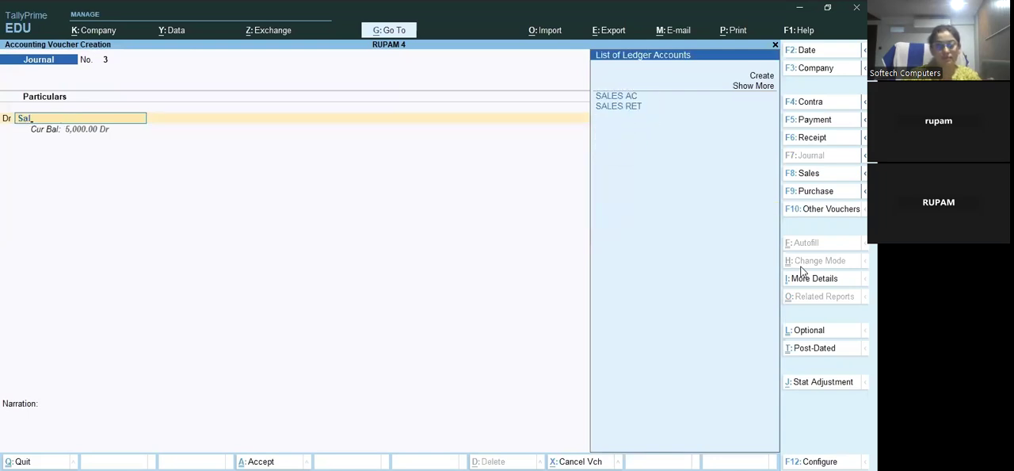
key("Down")
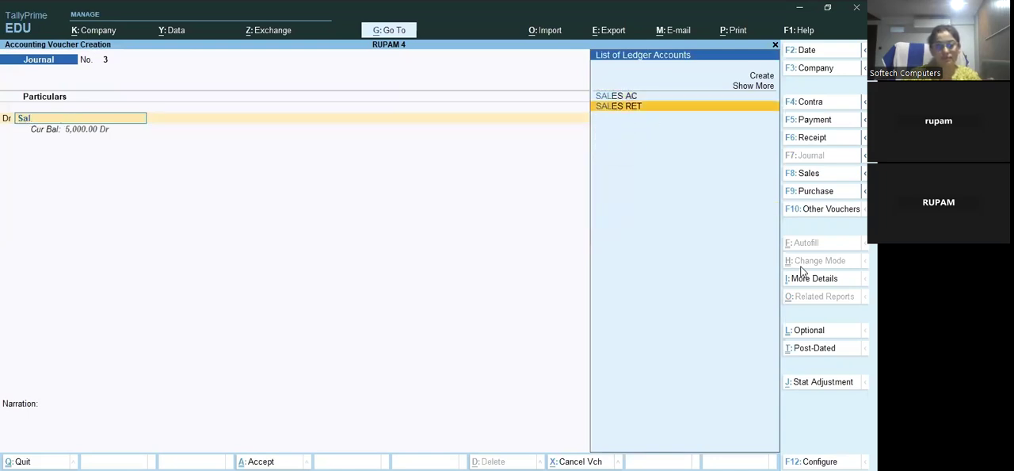
key("Return")
key("Return")
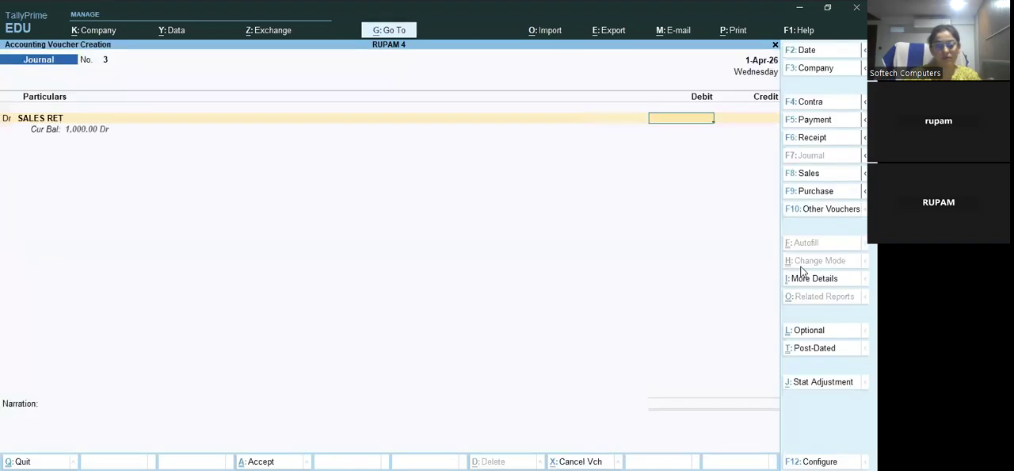
type("200")
key("Return")
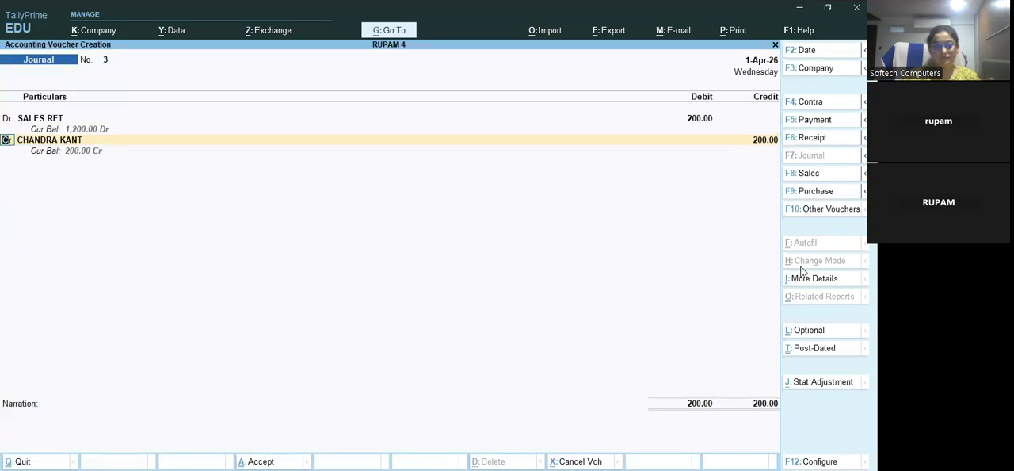
Credit the credit-sale customer's ledger with 200 against Agst Ref 2 and save the journal voucher without a narration
key("Return")
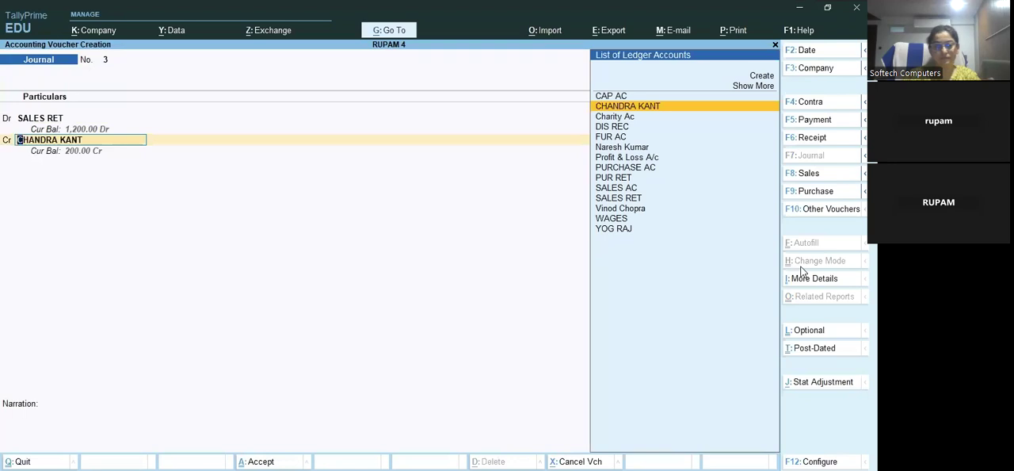
type("V")
key("Return")
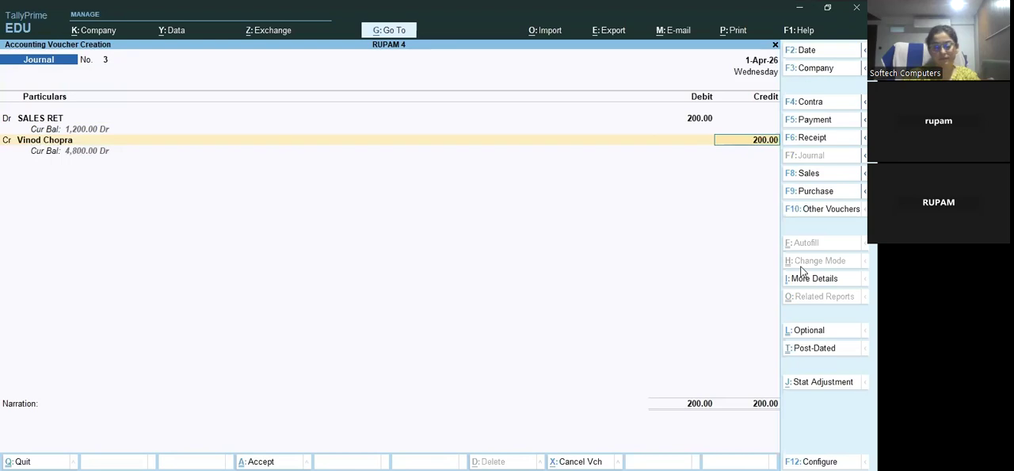
key("Return")
key("Return")
key("Return")
key("Return")
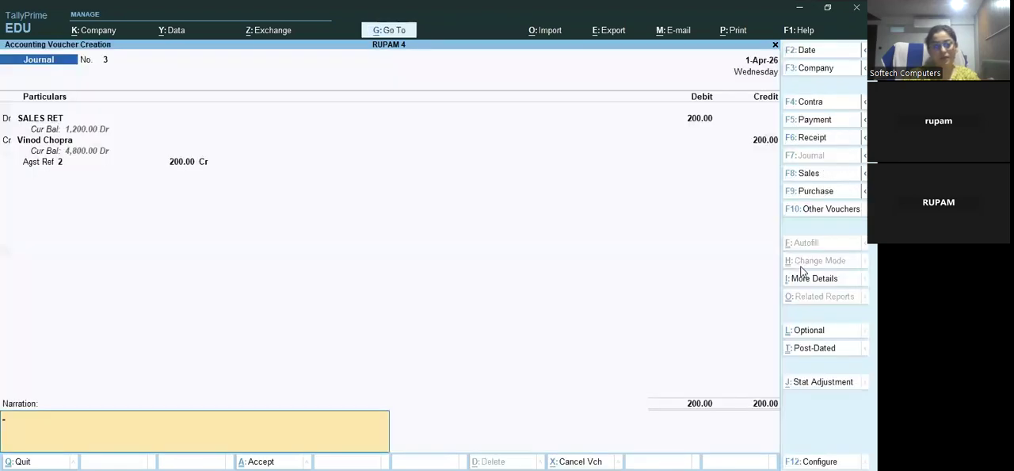
key("Return")
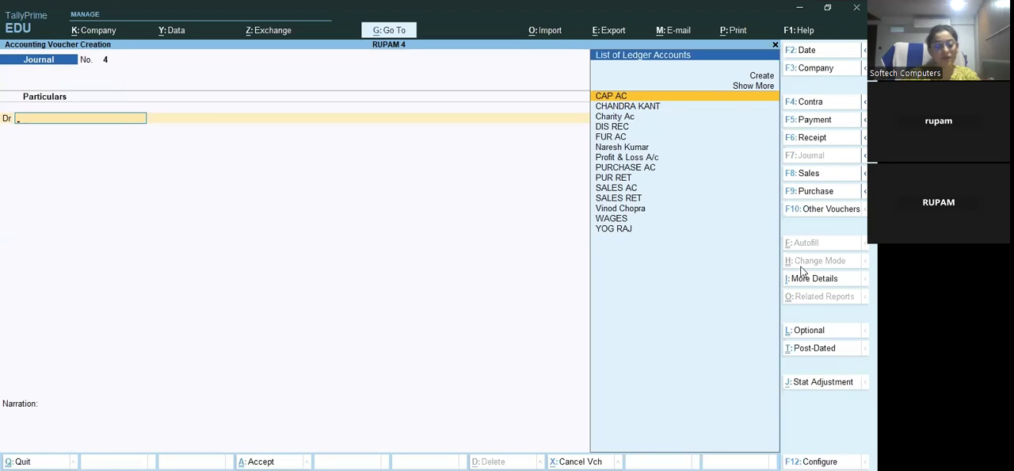
Start a new receipt voucher
key("F5")
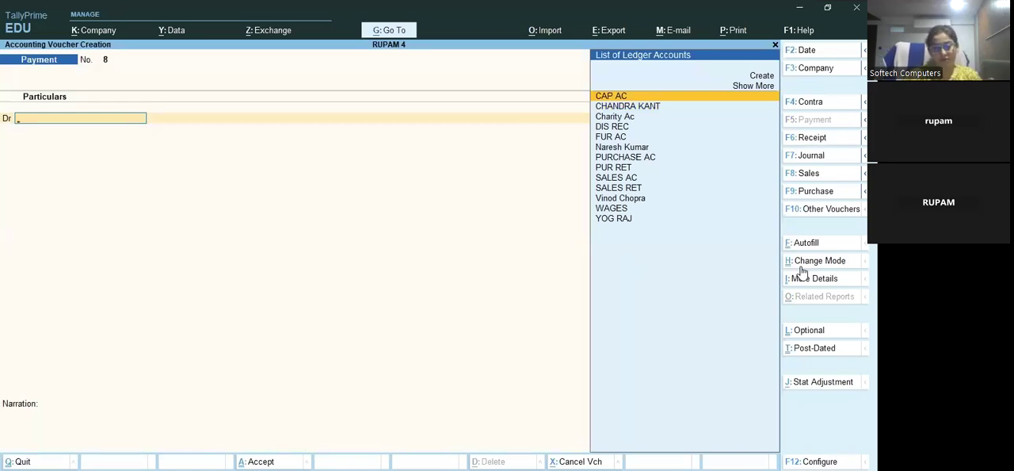
key("F6")
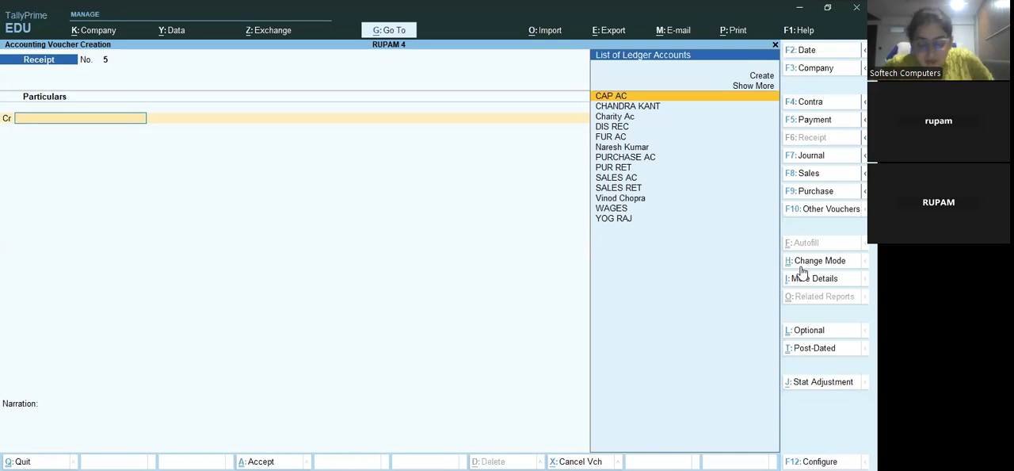
key("Escape")
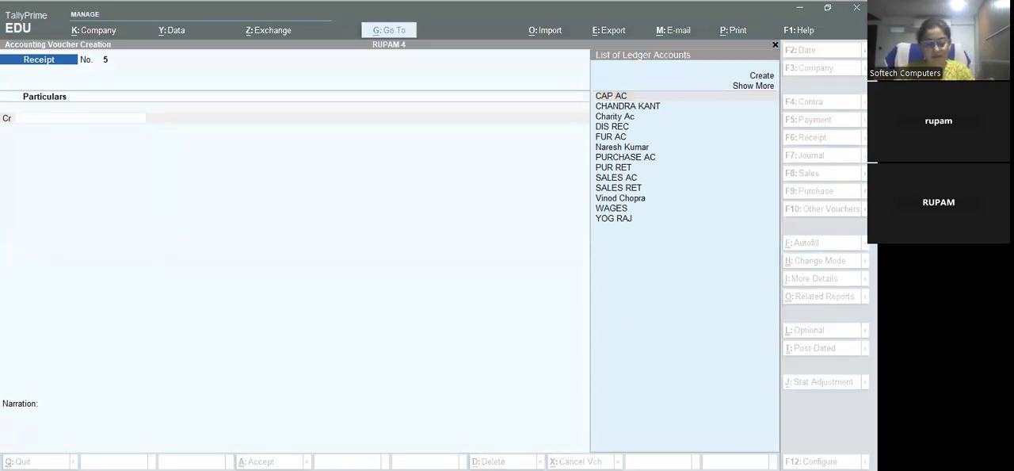
left_click(612, 265)
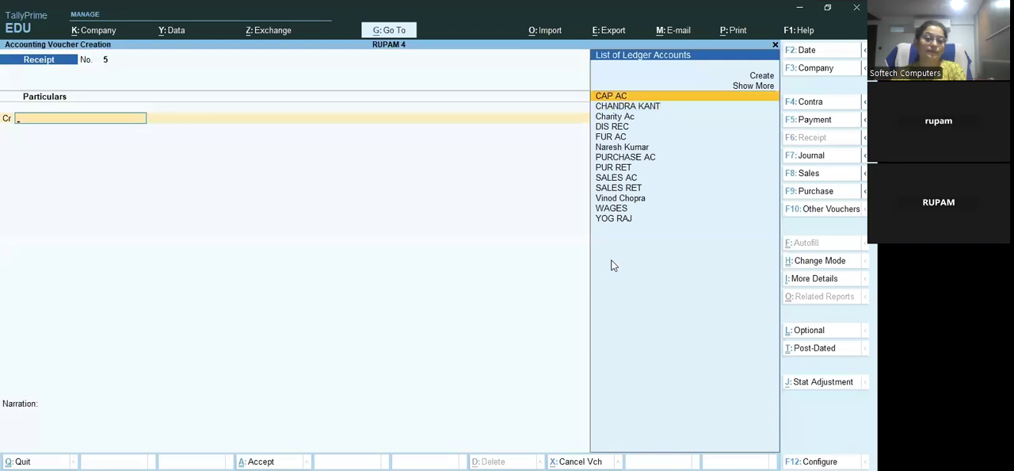
Credit the same customer's ledger with 4800 in the receipt voucher, allocated to Agst Ref 2
type("Vi")
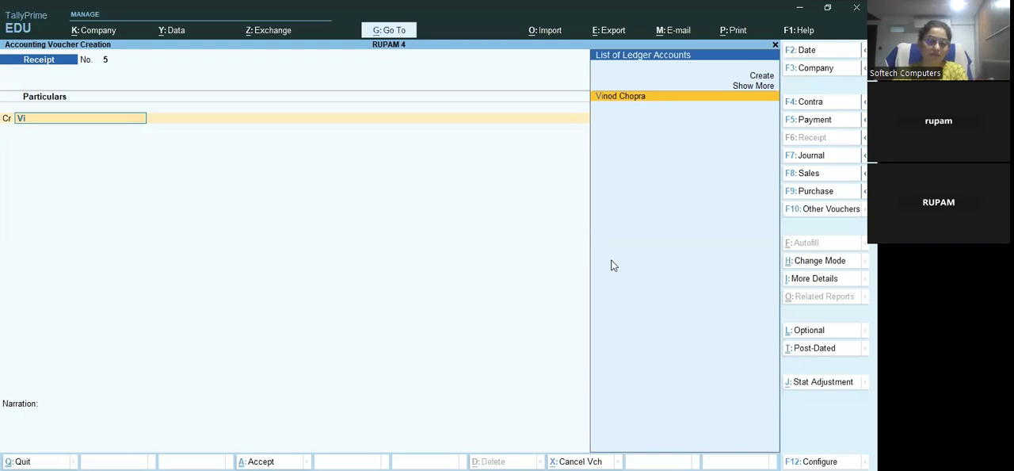
key("Return")
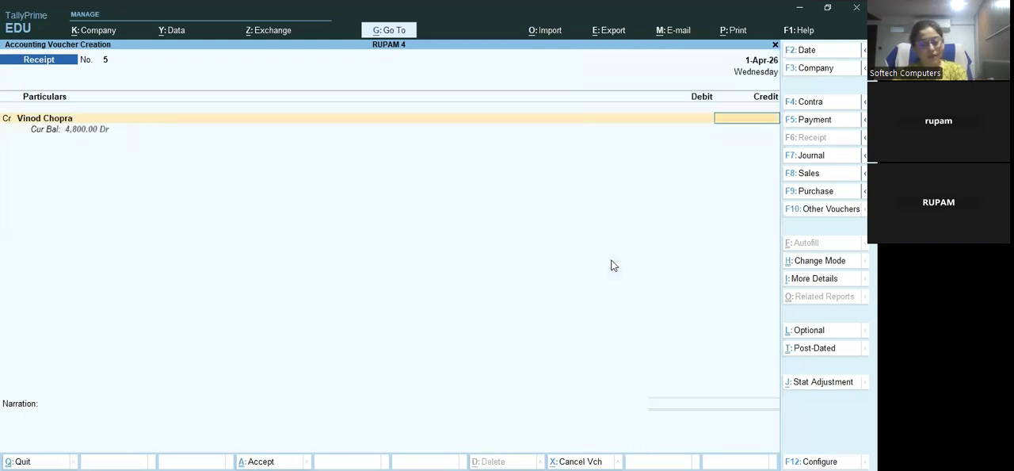
type("4800")
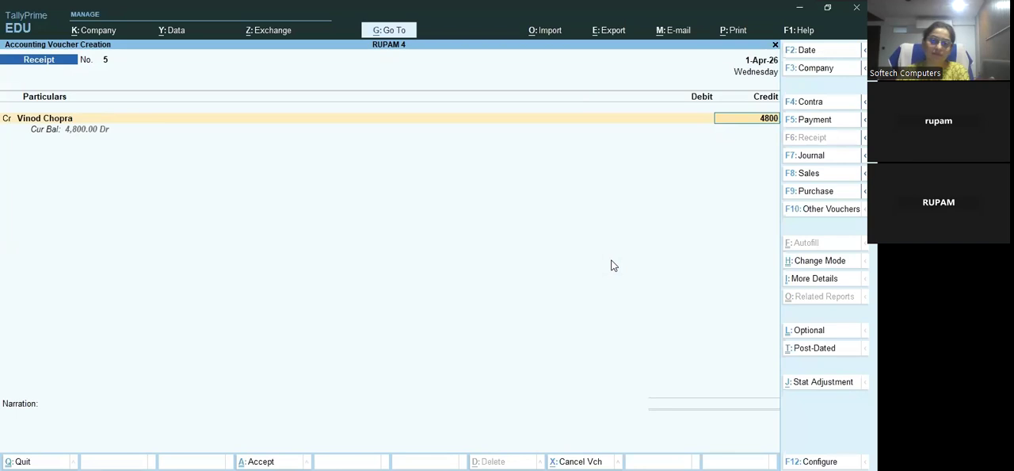
key("Return")
key("Return")
key("Return")
key("Return")
key("Return")
key("Return")
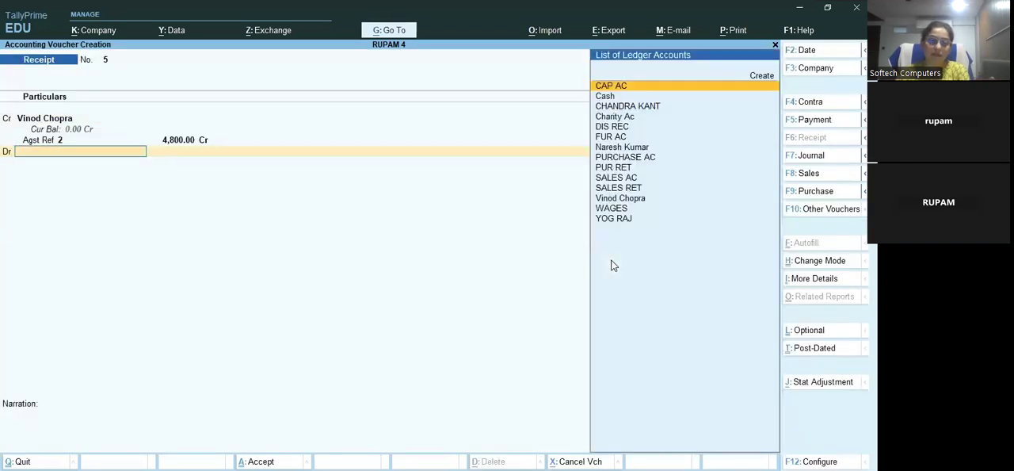
Debit Cash with 4700 in the receipt voucher
type("cash")
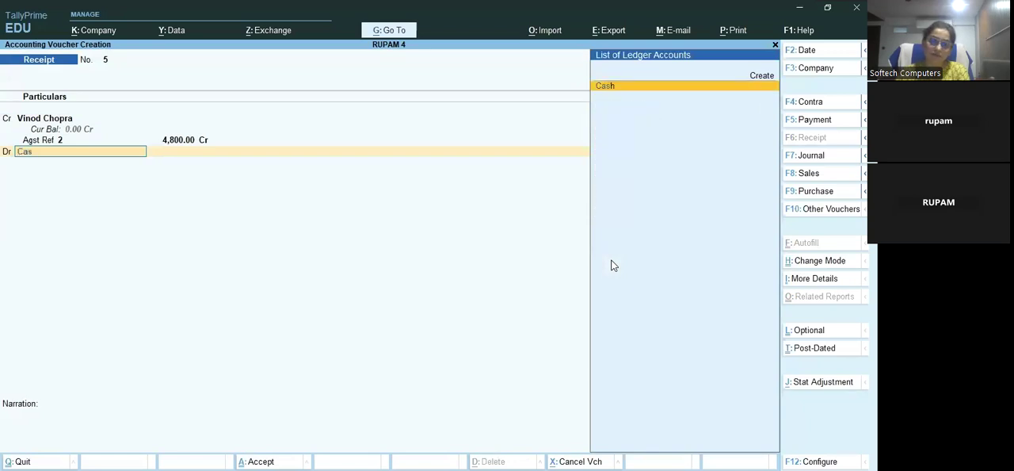
key("Return")
type("4")
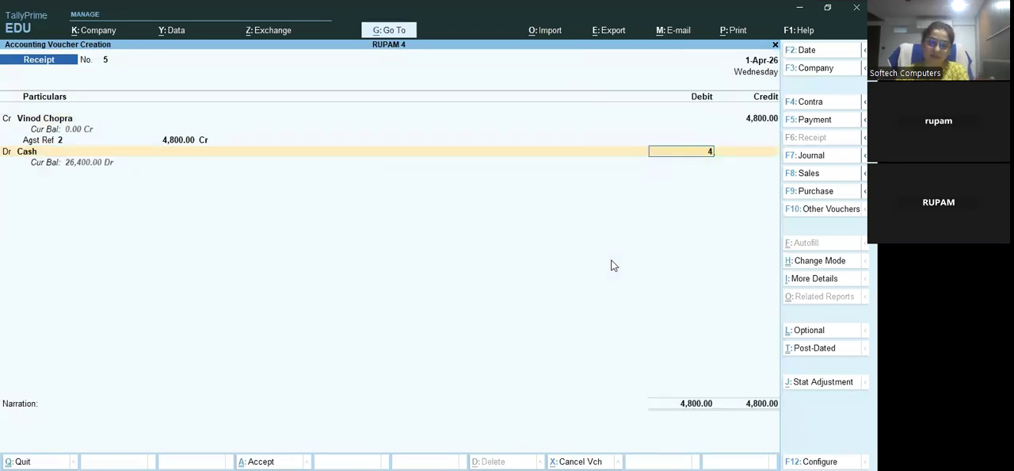
type("700")
key("Return")
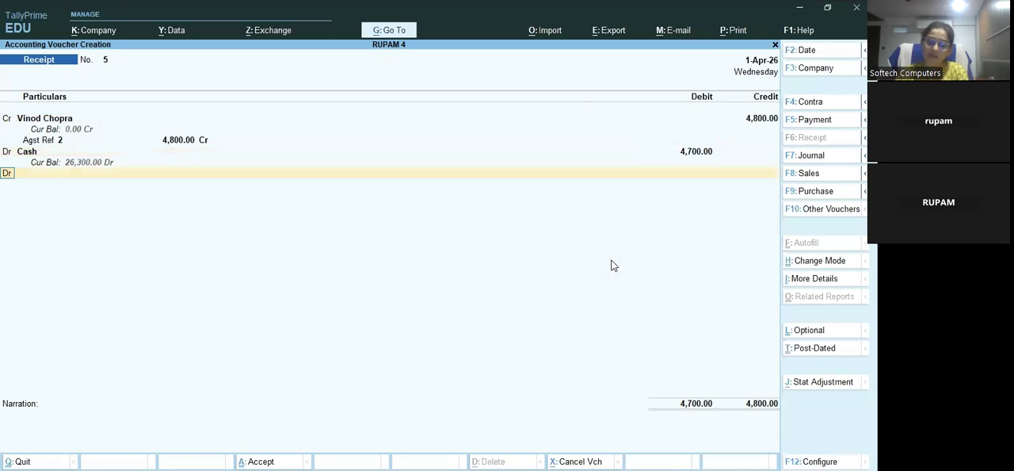
Create a ledger named Dis Giv under Indirect Expenses from the receipt voucher's second debit line
type("Dis")
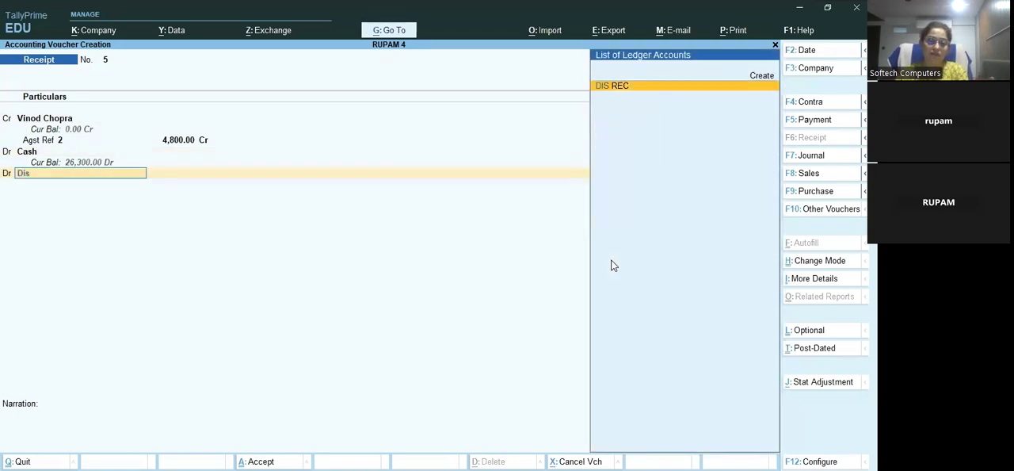
key("Up")
key("Return")
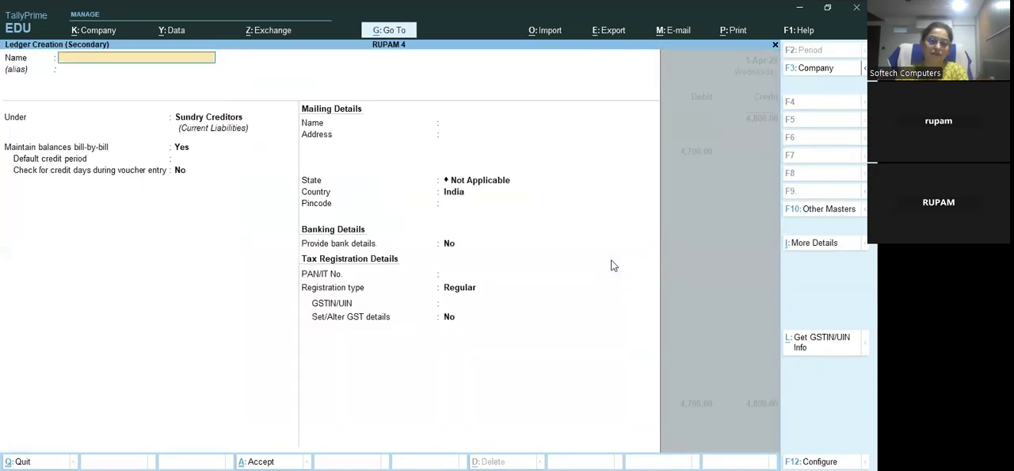
type("Dis G")
key("Return")
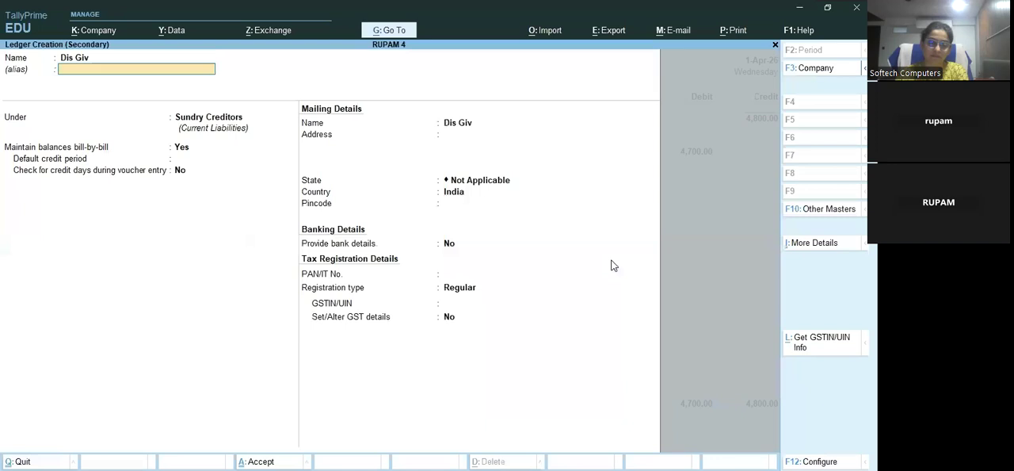
key("Return")
type("Ind")
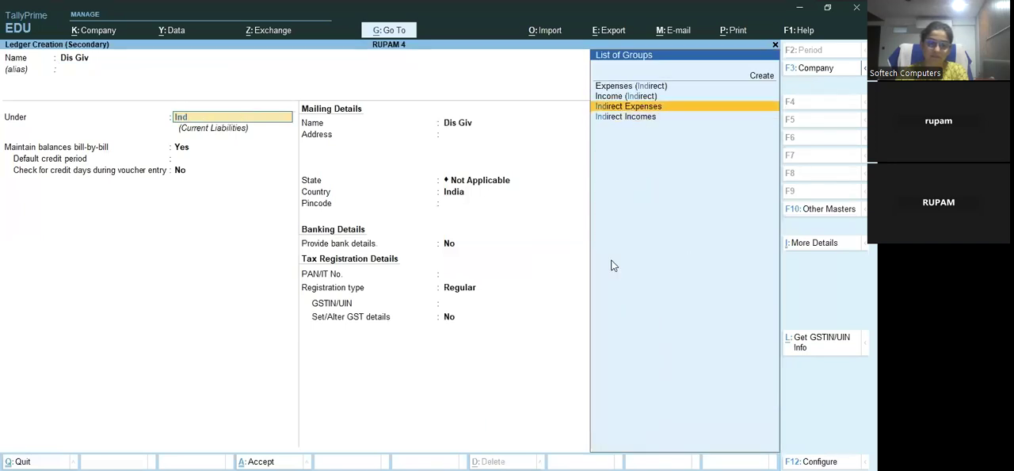
key("Return")
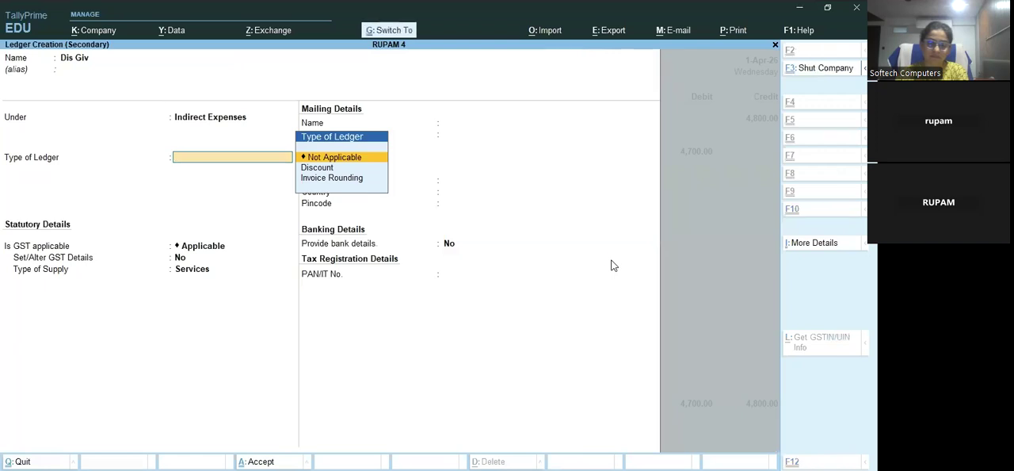
key("ctrl+a")
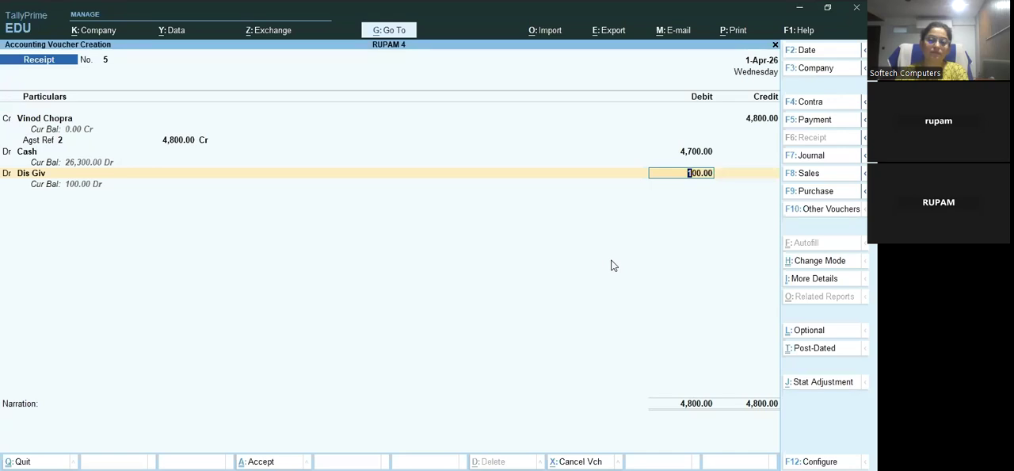
Accept 100 as the Dis Giv debit and save the receipt voucher without a narration
key("ctrl+a")
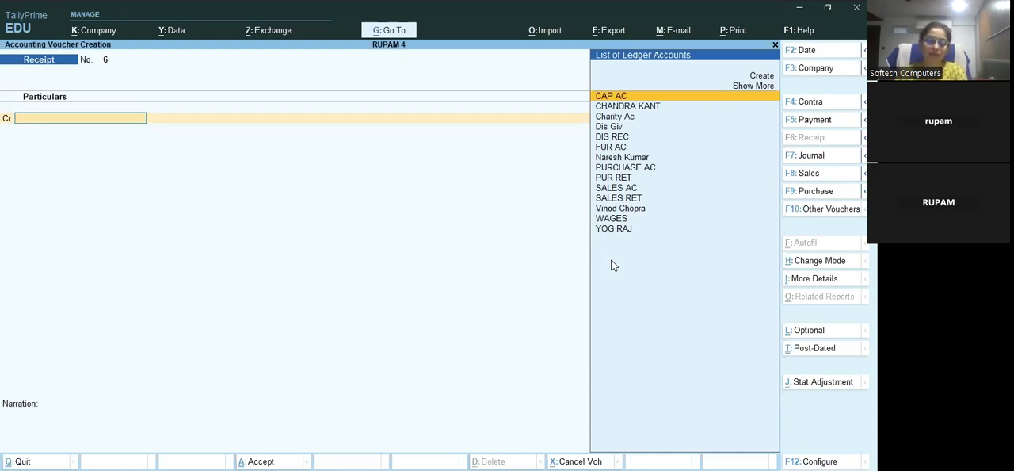
Start a journal voucher and debit the ledger of the supplier owed 2,000 with 200, allocated to Agst Ref 1
key("F7")
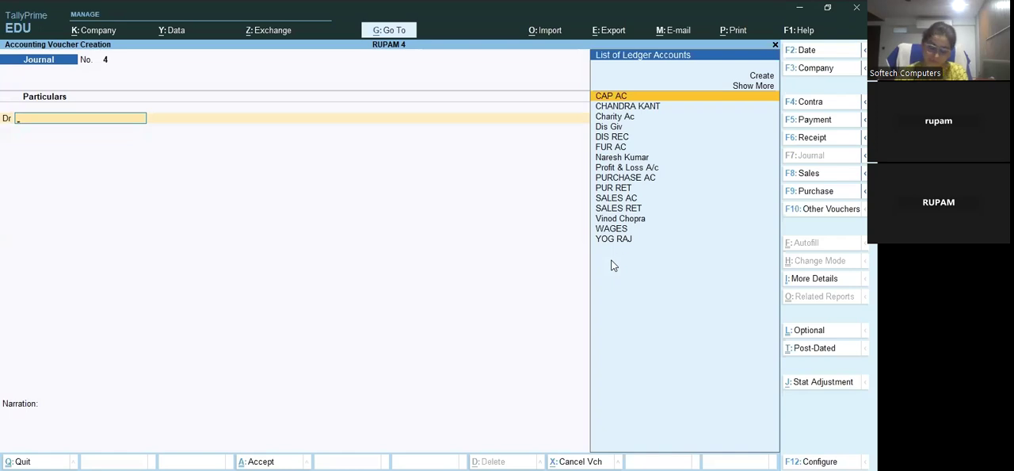
key("Down")
key("Down")
key("Down")
key("Down")
key("Down")
key("Down")
key("Down")
key("Down")
key("Down")
key("Down")
key("Down")
key("Down")
key("Up")
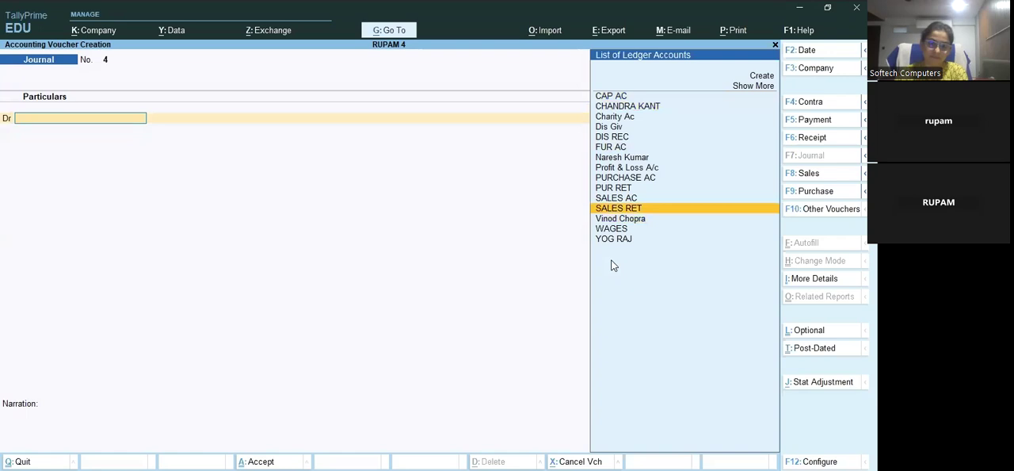
key("Up")
key("Up")
key("Up")
key("Up")
key("Up")
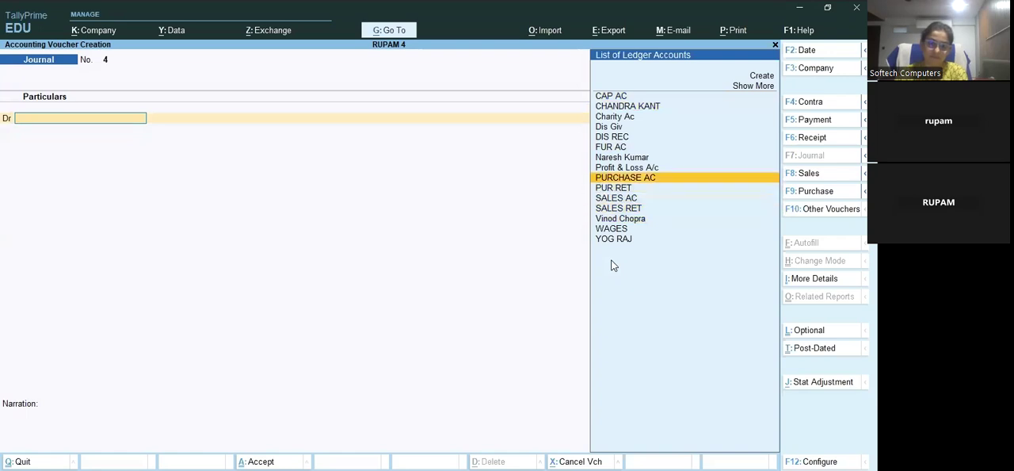
key("Return")
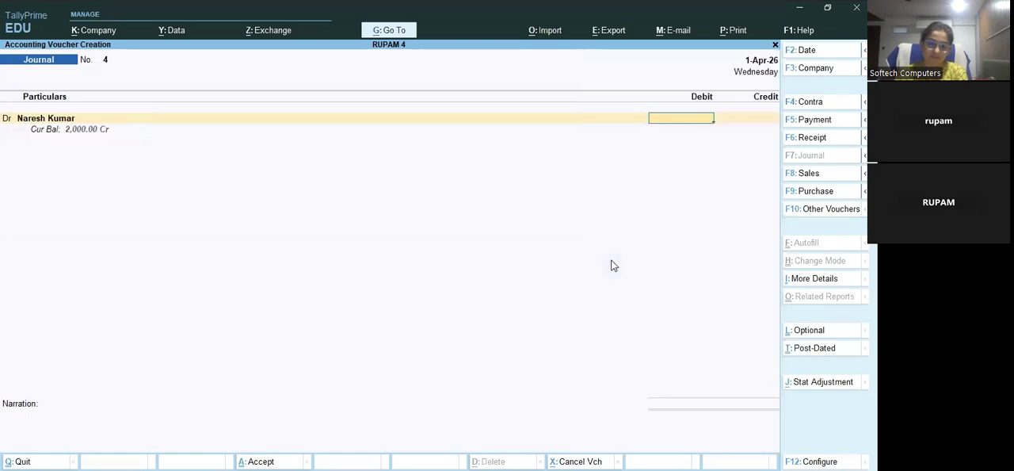
type("200")
key("Return")
key("Return")
key("Return")
key("Return")
key("Return")
key("Return")
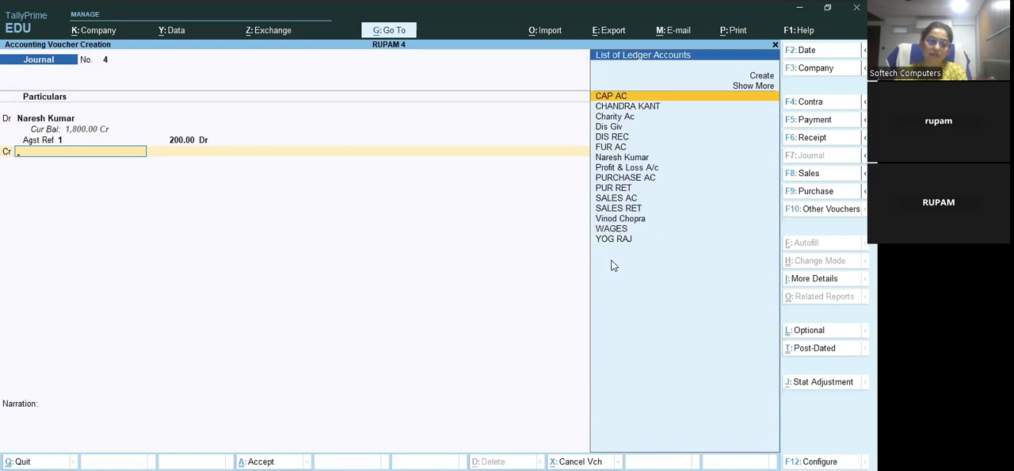
Credit PURCHASE AC with 200 without allocating any stock item, and save the journal voucher without a narration
type("Pur")
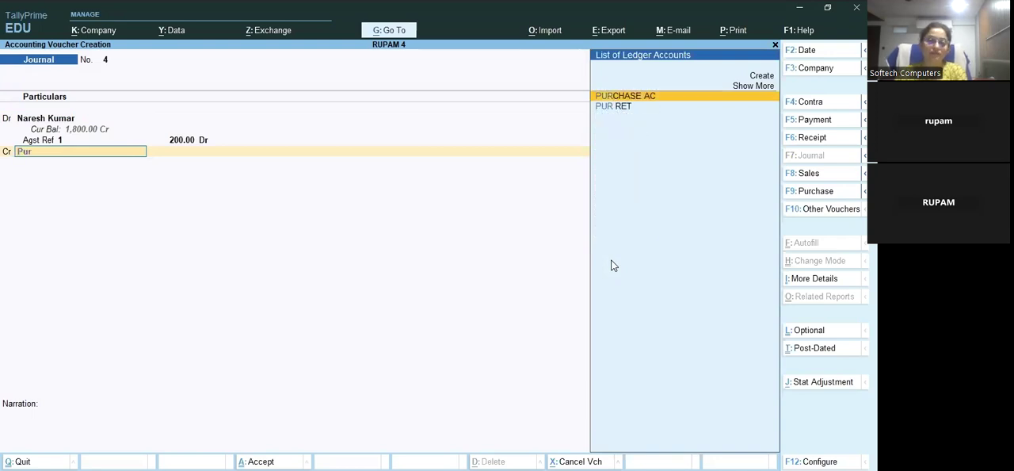
key("Return")
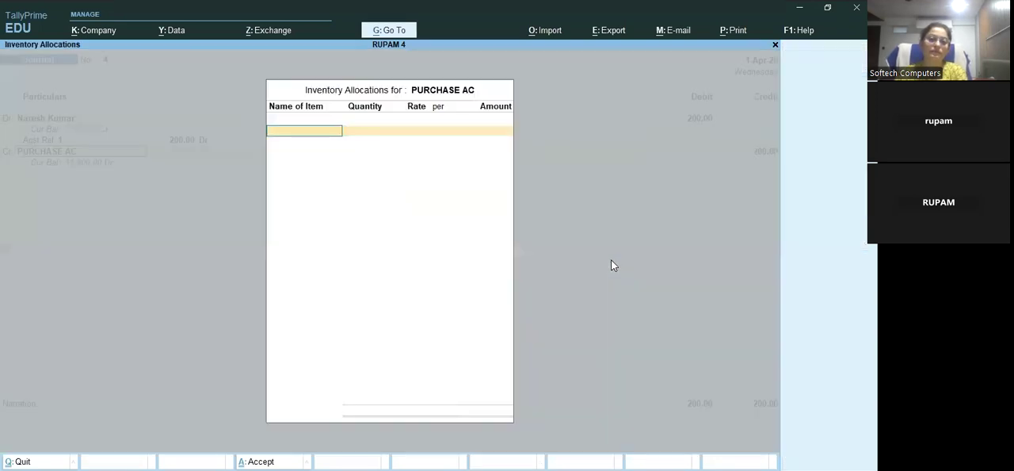
key("Return")
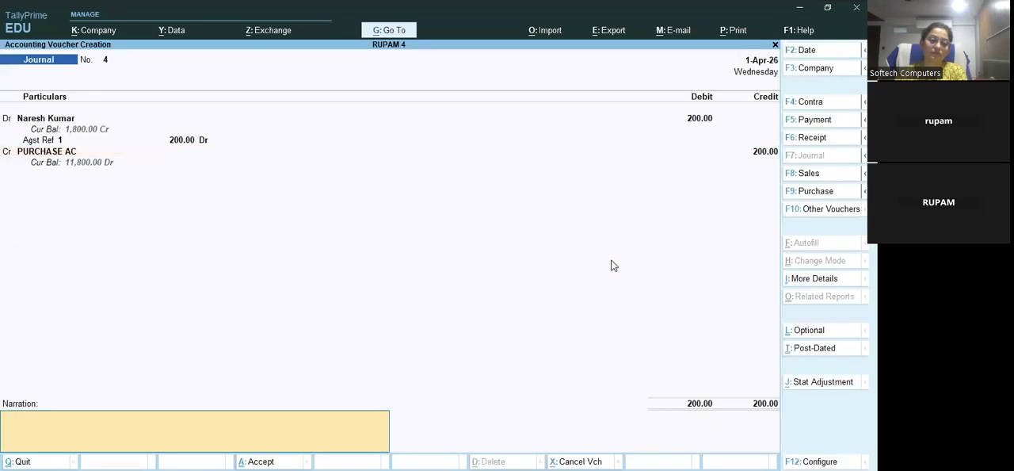
key("ctrl+a")
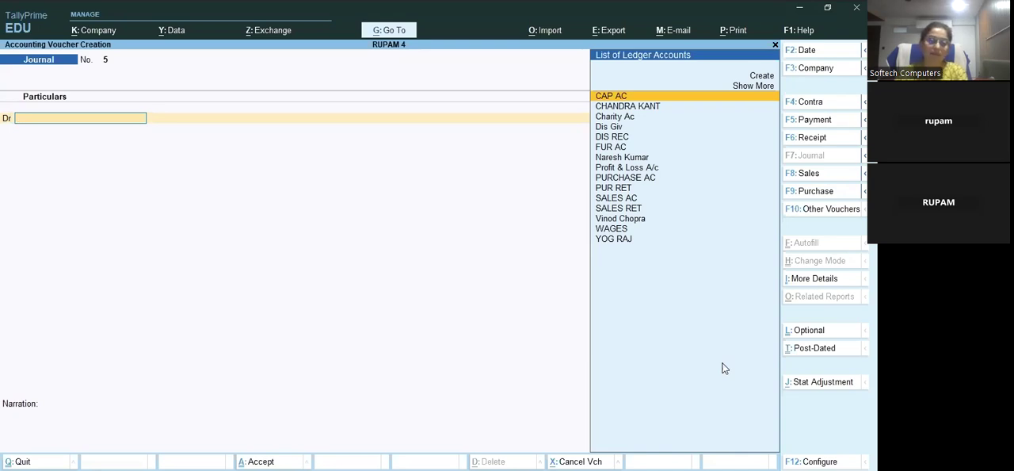
key("F6")
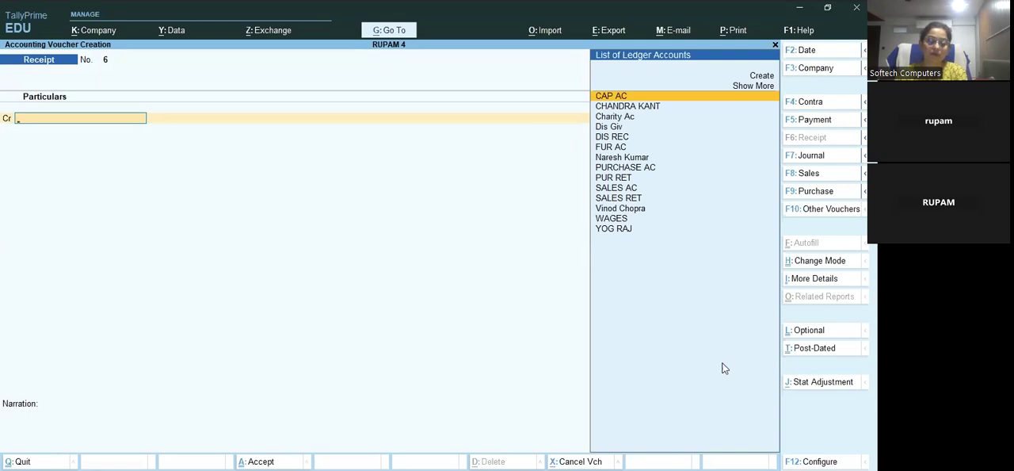
key("Up")
key("Down")
Start a payment voucher and debit the same supplier's ledger with 1800, allocated to Agst Ref 1
key("F5")
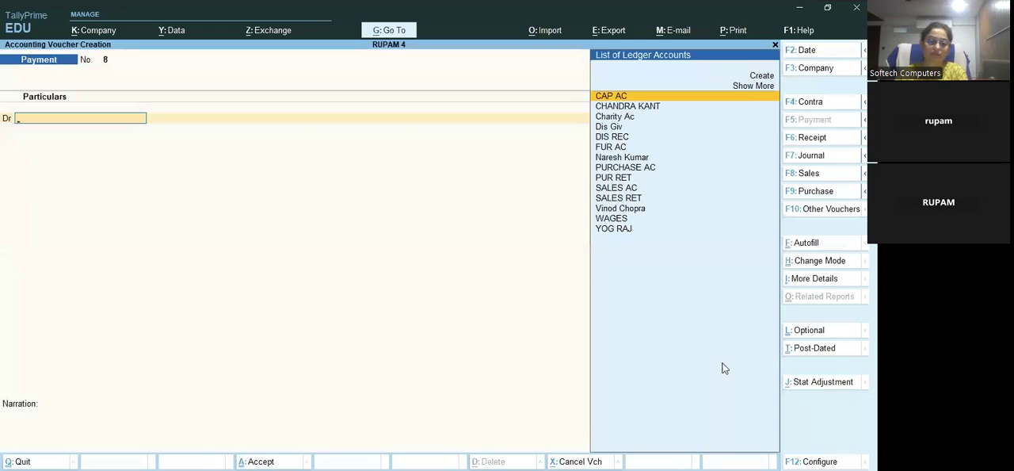
key("Down")
key("Down")
key("Down")
key("Down")
key("Down")
key("Down")
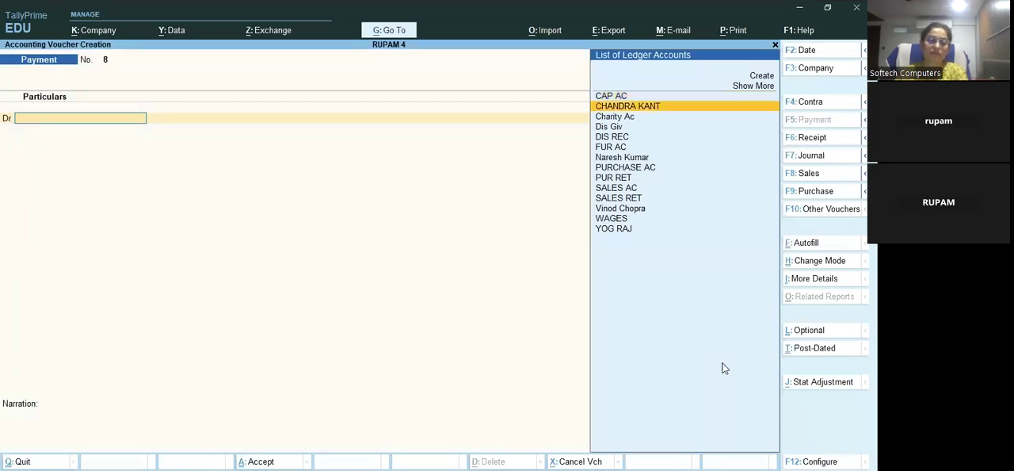
key("Return")
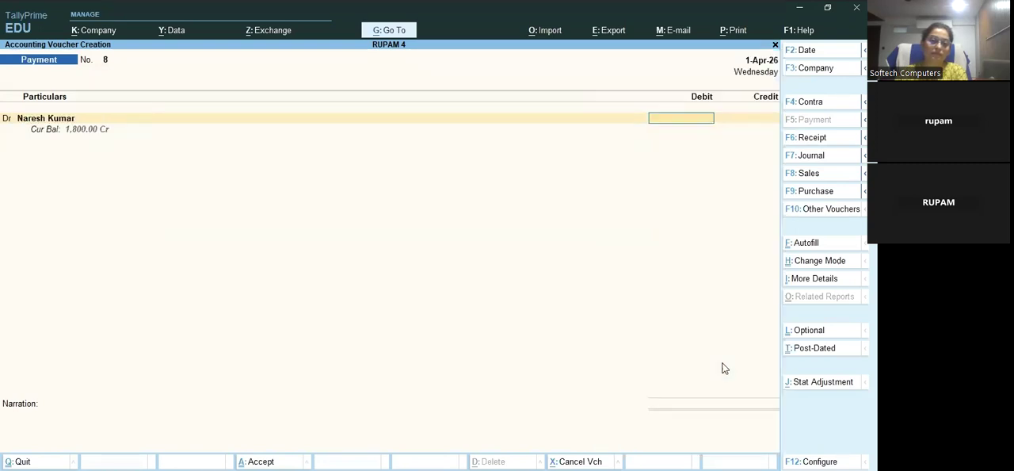
type("1800")
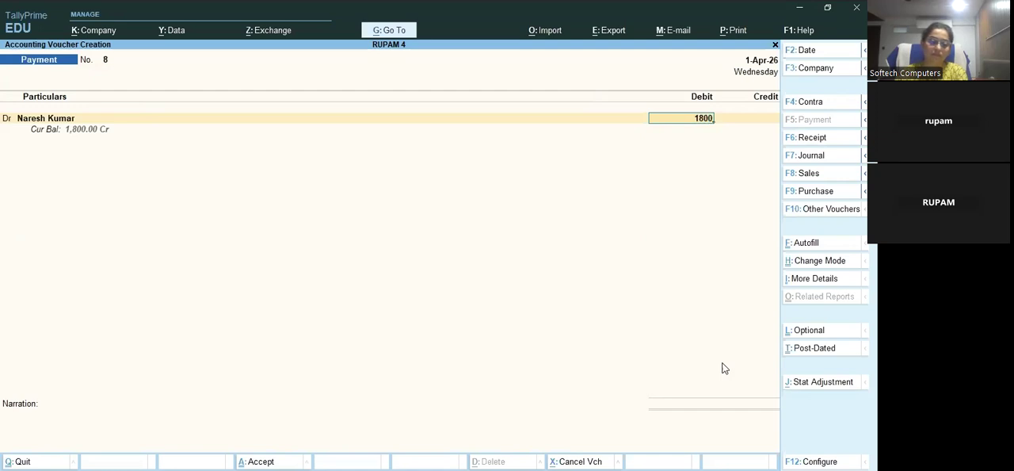
key("Return")
key("Return")
key("Return")
key("Return")
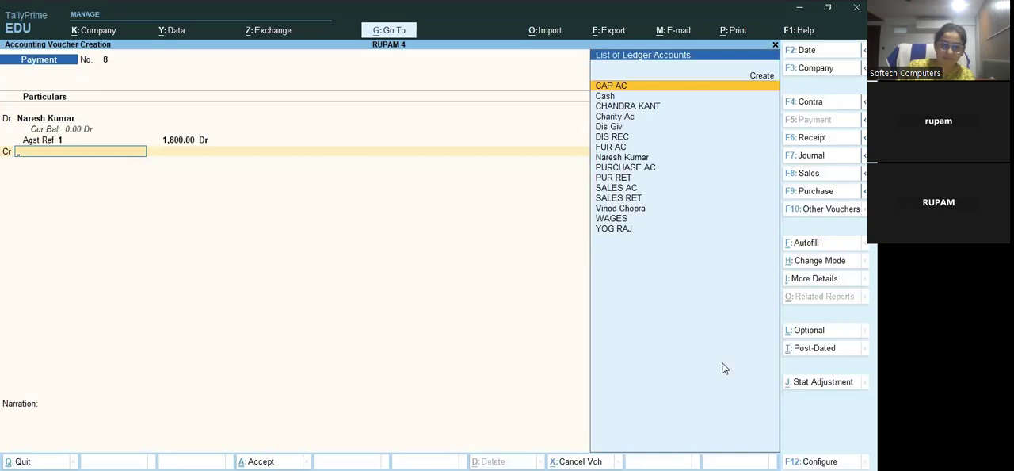
Credit Cash with 1750 in the payment voucher
key("Down")
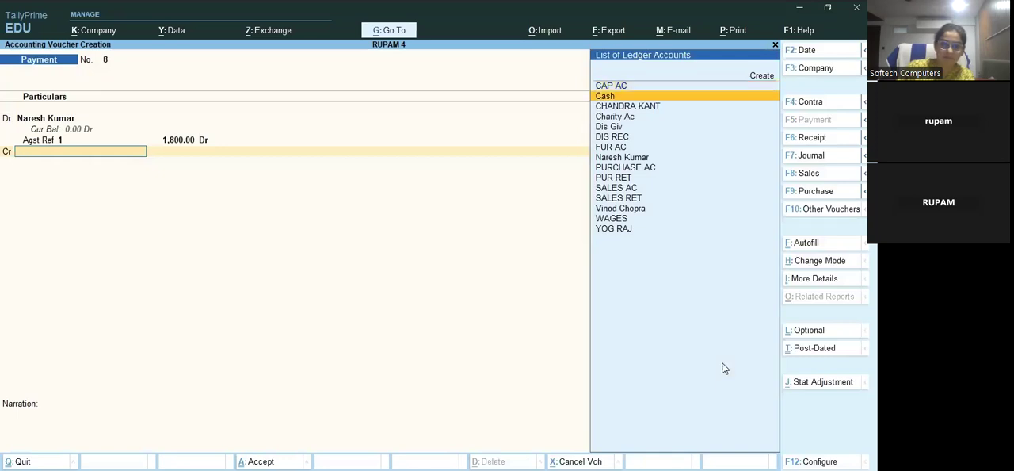
key("Return")
type("1750")
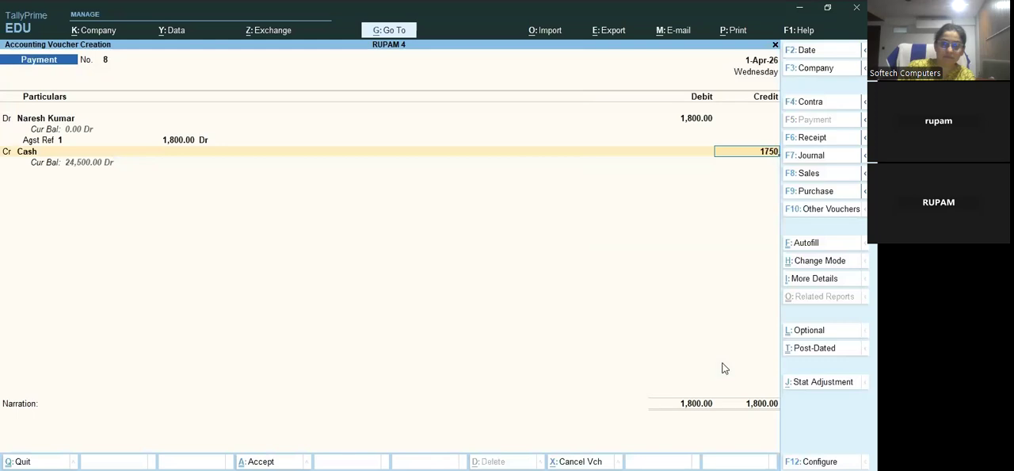
key("Return")
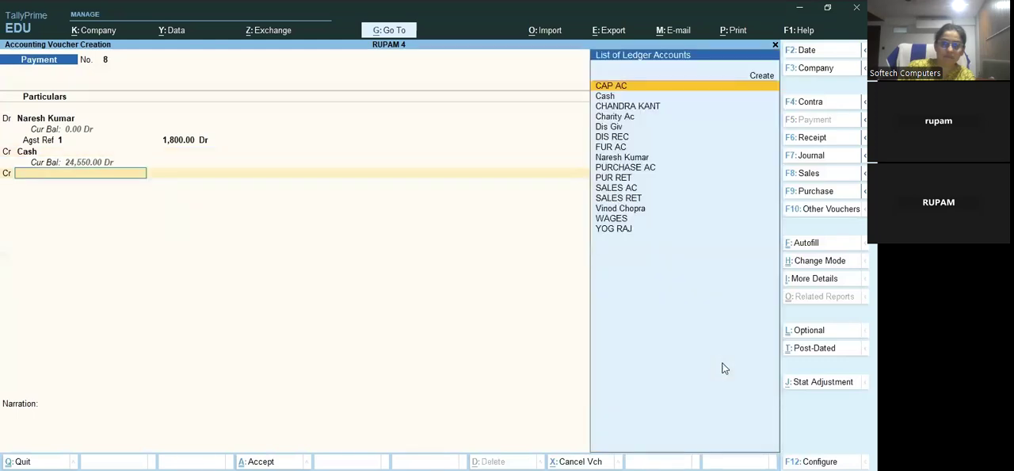
Credit DIS REC with the remaining 50 and save the payment voucher without a narration
type("Dis")
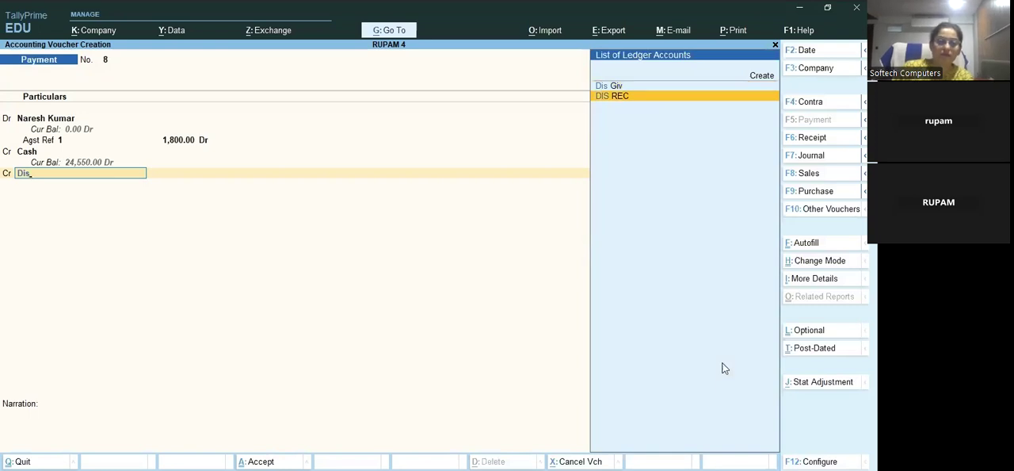
key("Return")
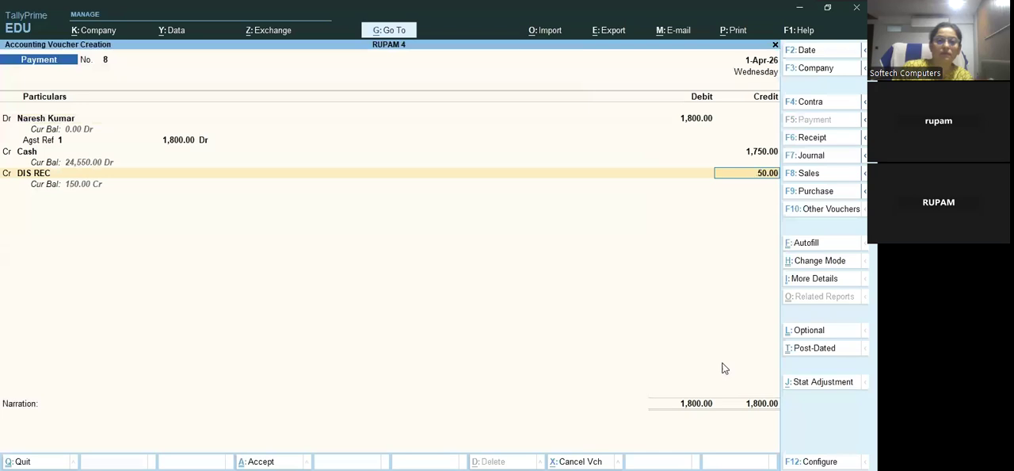
key("ctrl+a")
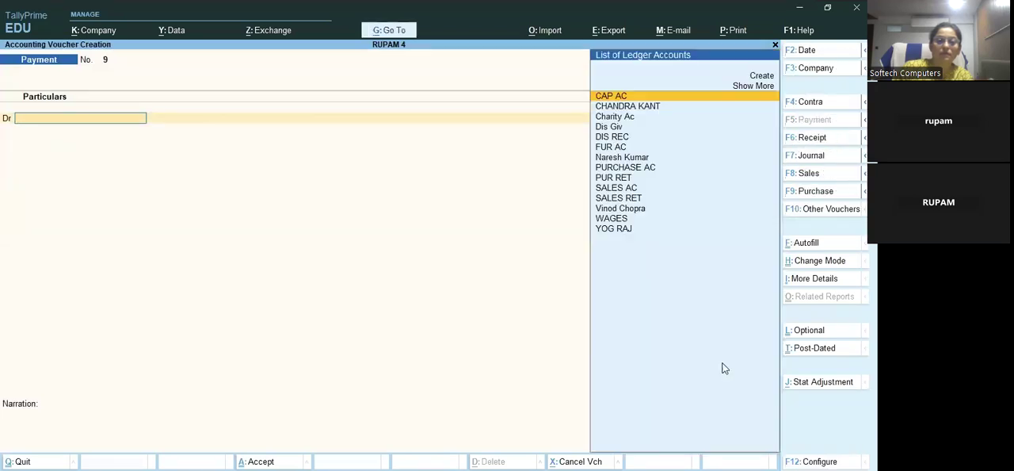
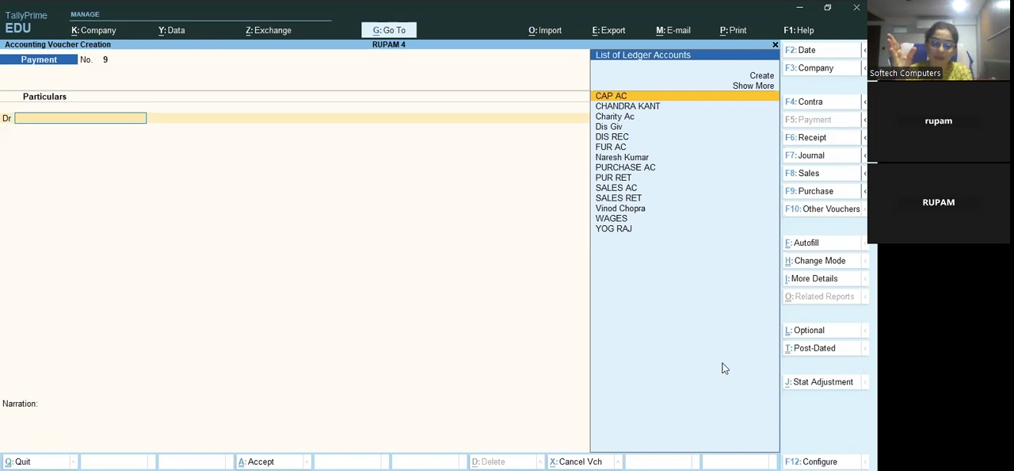
Start a journal voucher and begin a new ledger for its debit line, entering the furniture buyer's name
key("F7")
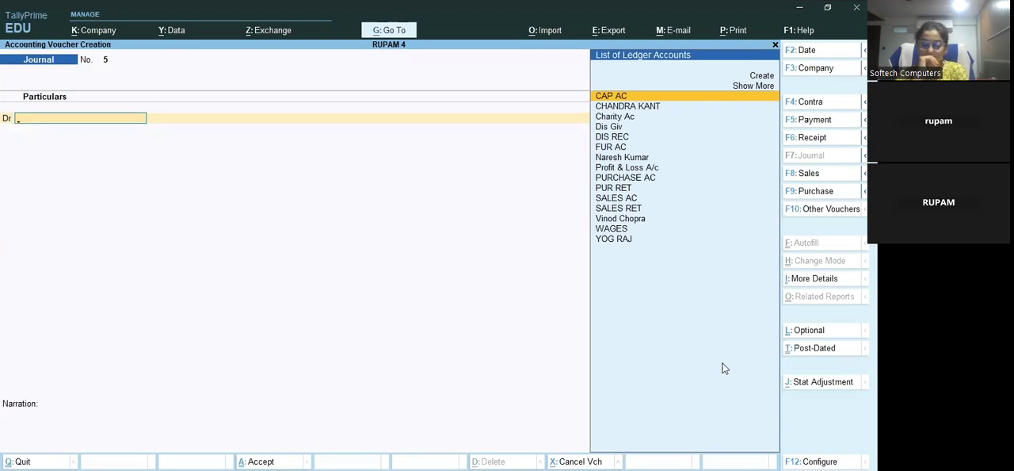
key("Up")
key("Up")
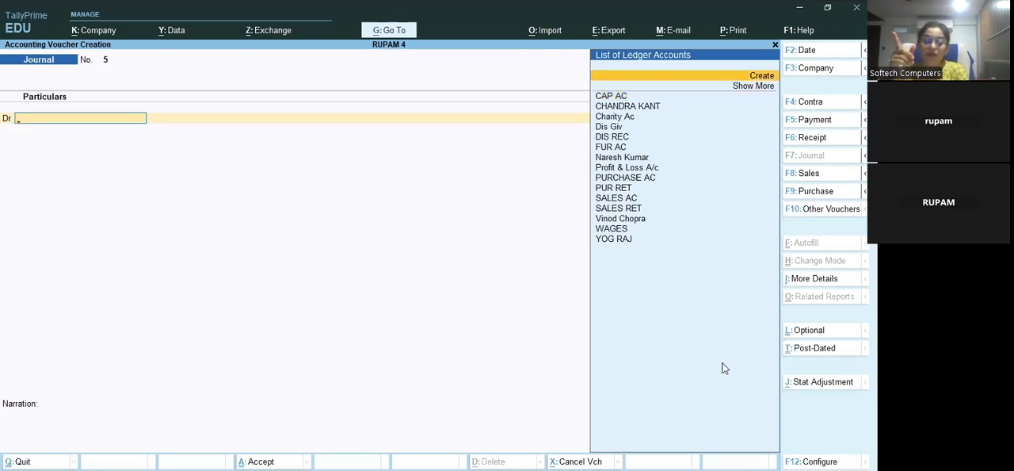
key("Return")
type("A")
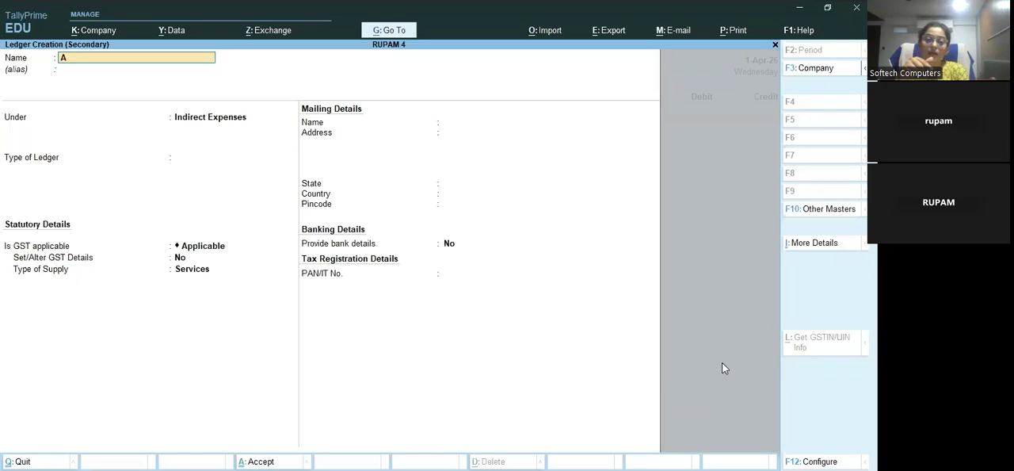
type(" Kumae")
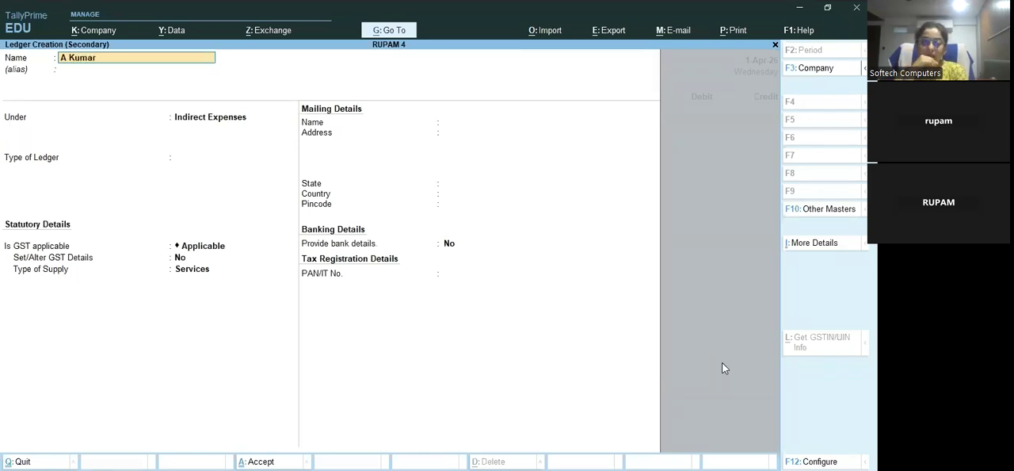
key("Return")
Place the buyer's new ledger under Sundry Debtors and save it
key("Return")
type("Su")
key("Down")
key("Down")
key("Down")
key("Up")
key("Return")
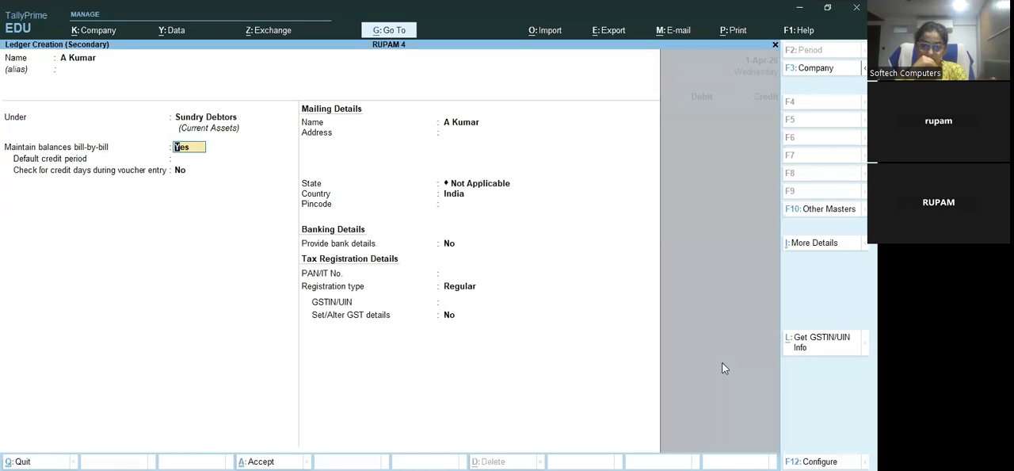
key("ctrl+a")
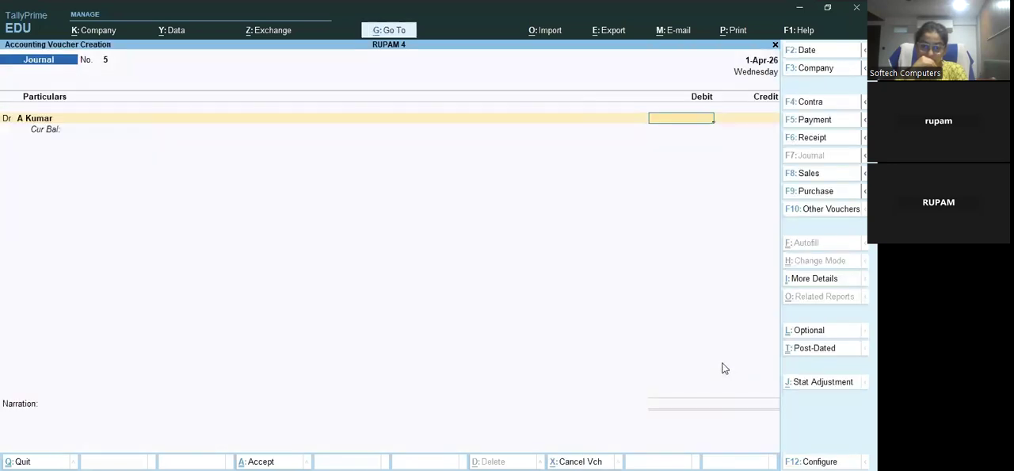
Debit the new debtor's ledger with 200, allocated On Account
type("2")
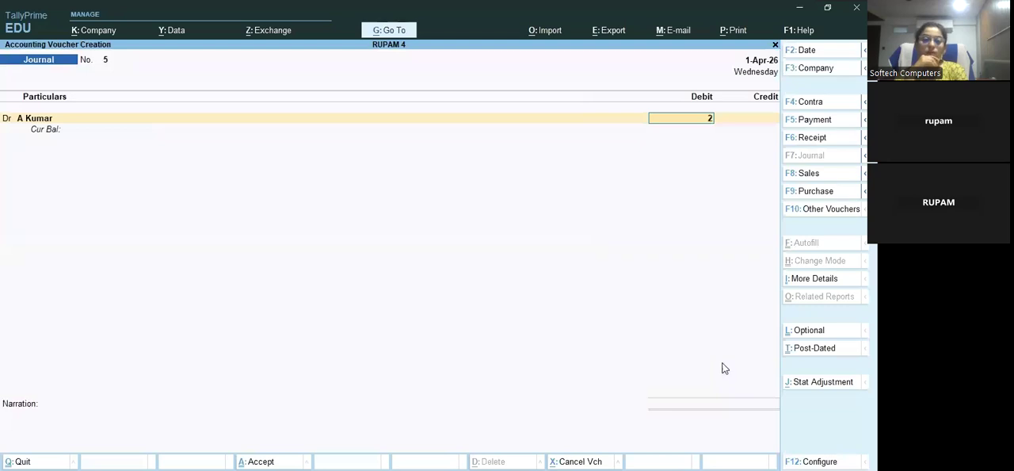
type("00")
key("Return")
key("Return")
key("Return")
key("Return")
key("Return")
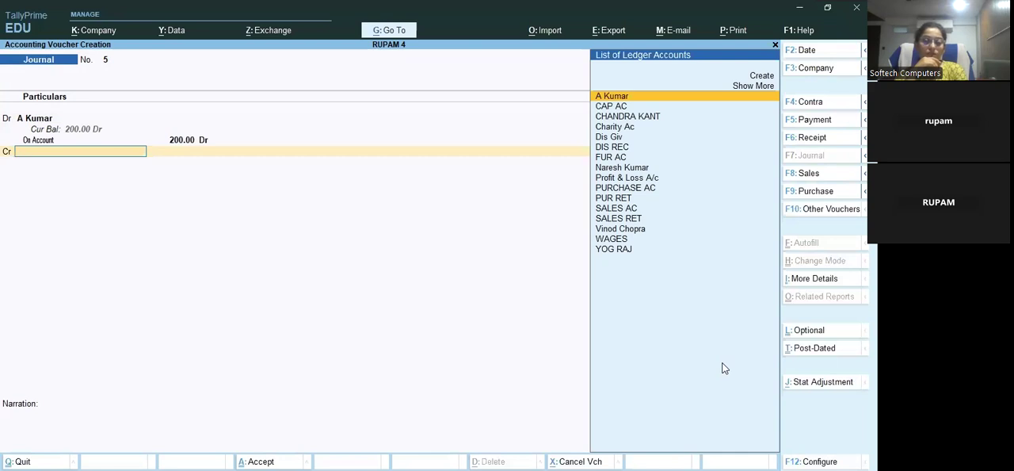
Begin a new ledger named Old Fur for the journal voucher's credit line
key("Return")
key("BackSpace")
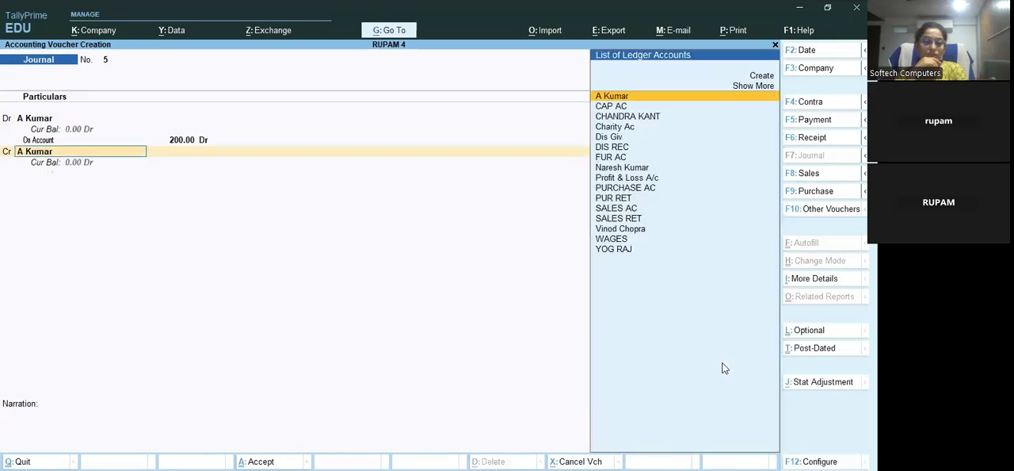
key("Up")
key("Up")
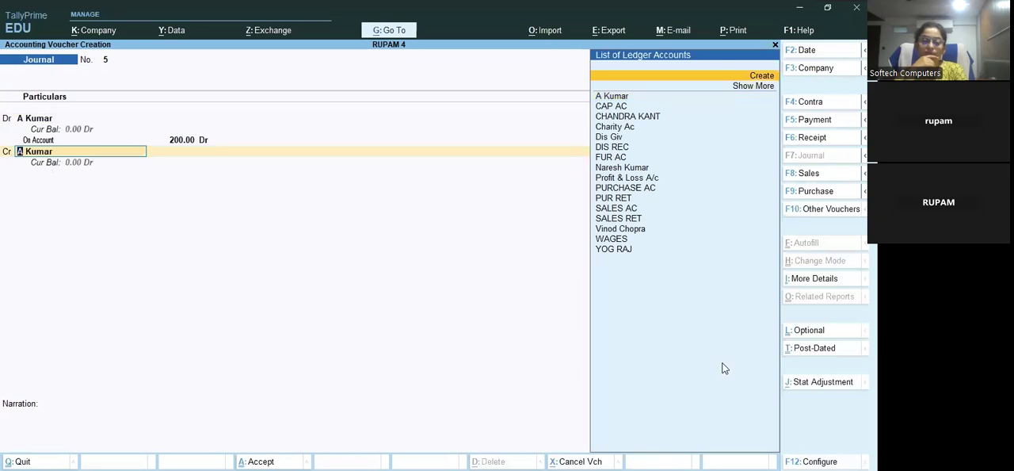
key("Return")
type("Old")
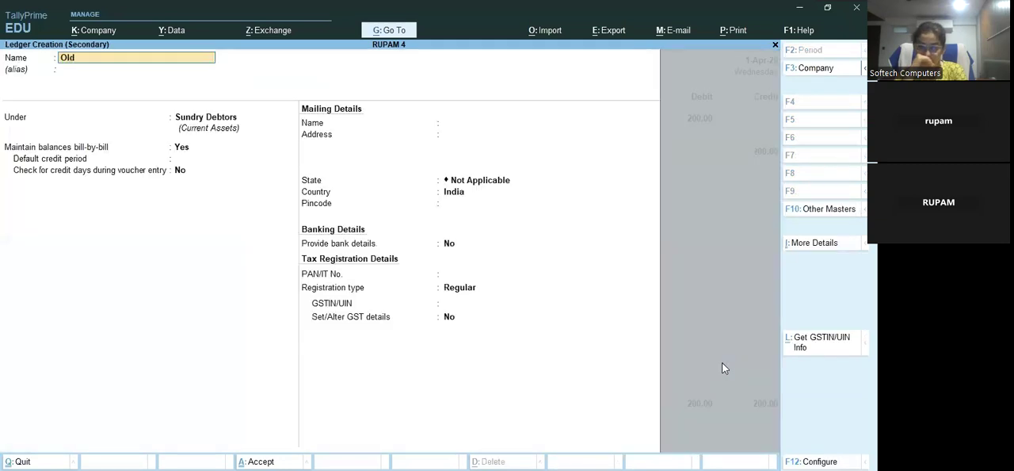
type(" fur")
key("Return")
key("Return")
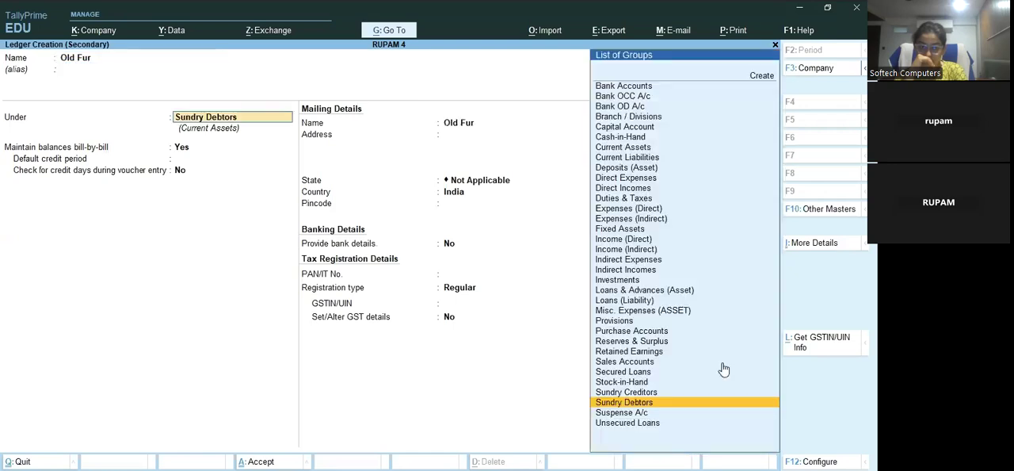
Save the Old Fur ledger under Indirect Incomes and accept the journal voucher crediting it with 200
type("Ind")
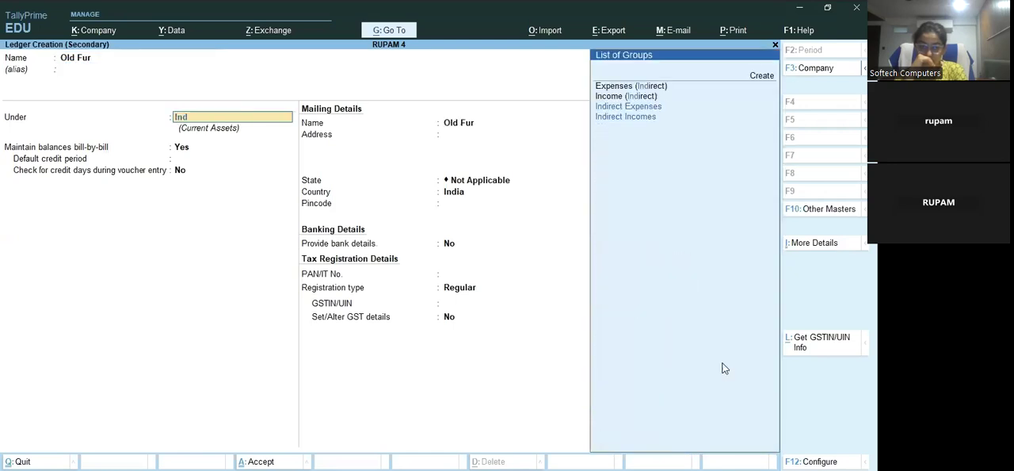
key("Down")
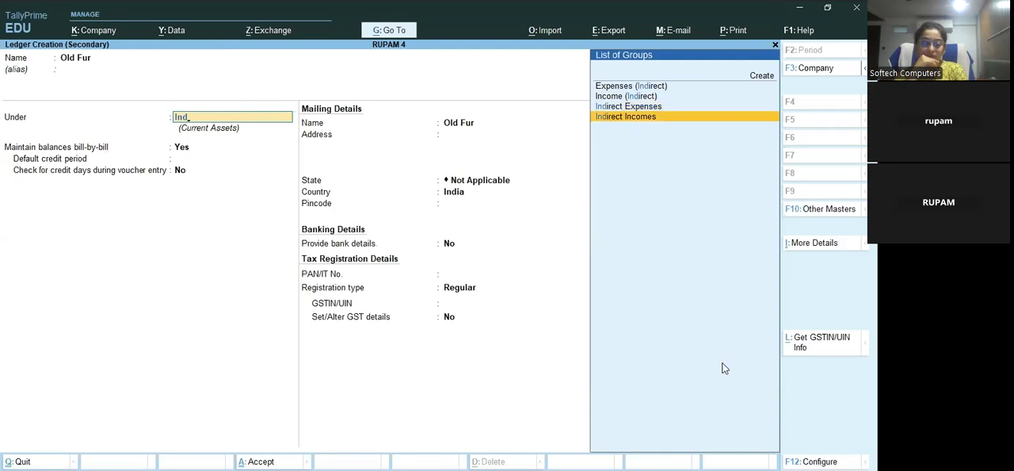
key("Return")
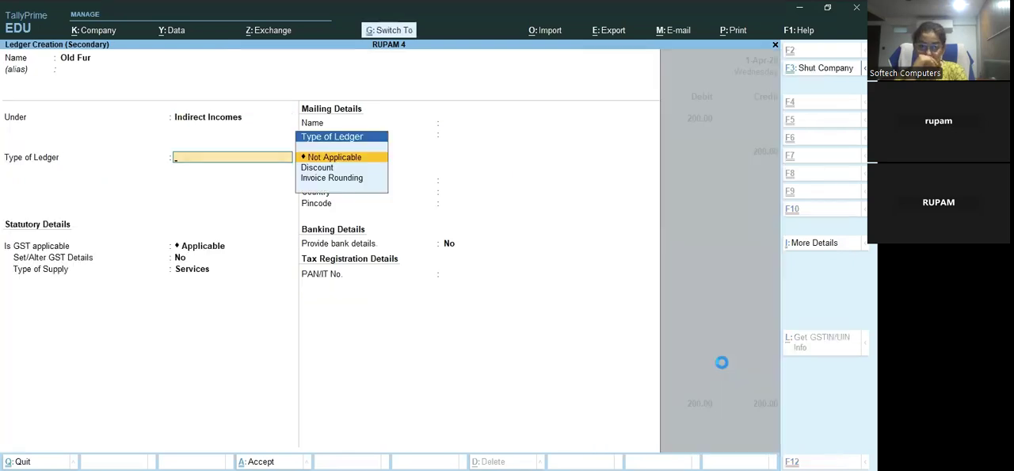
key("ctrl+a")
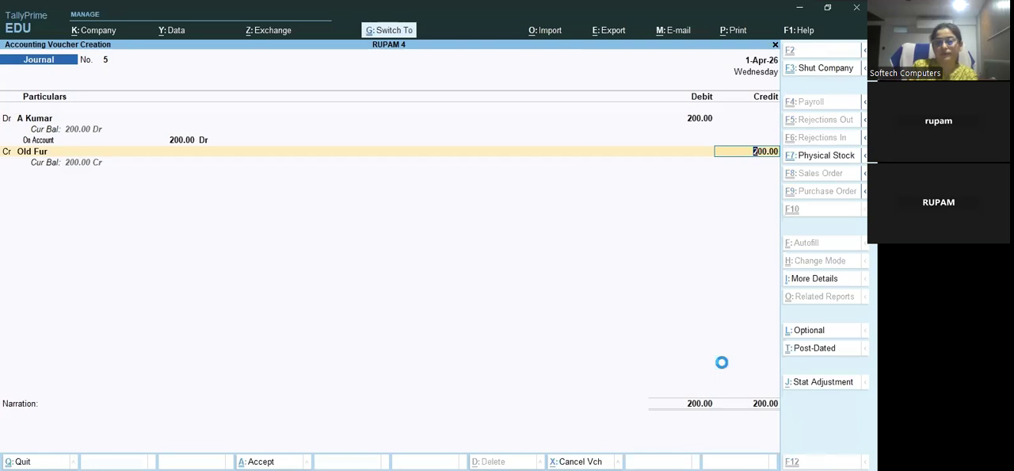
key("ctrl+a")
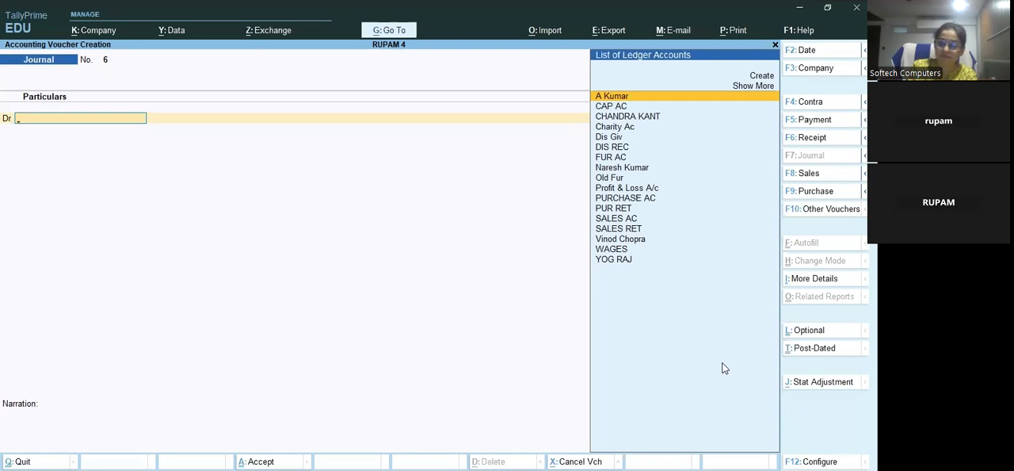
Create a ledger in the buyer's name under Sundry Debtors for the next journal voucher's debit line
key("Up")
key("Up")
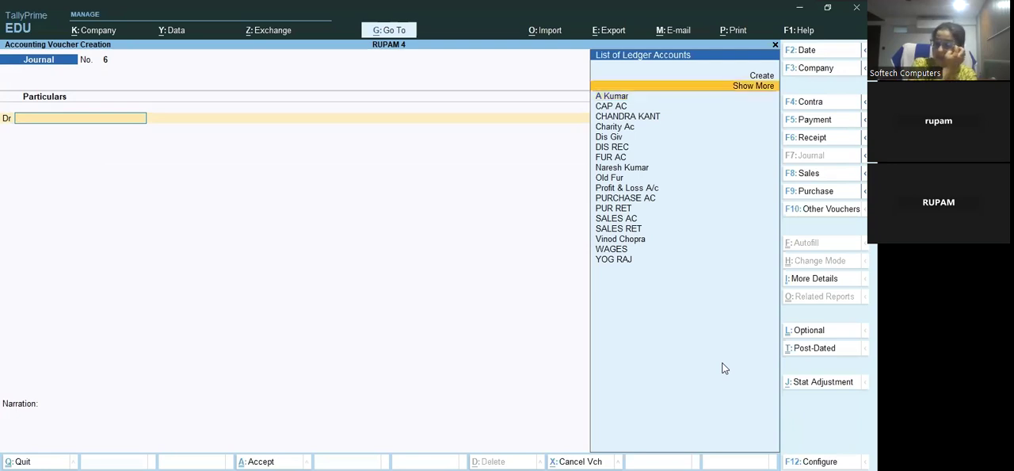
key("Return")
type("N Kumar")
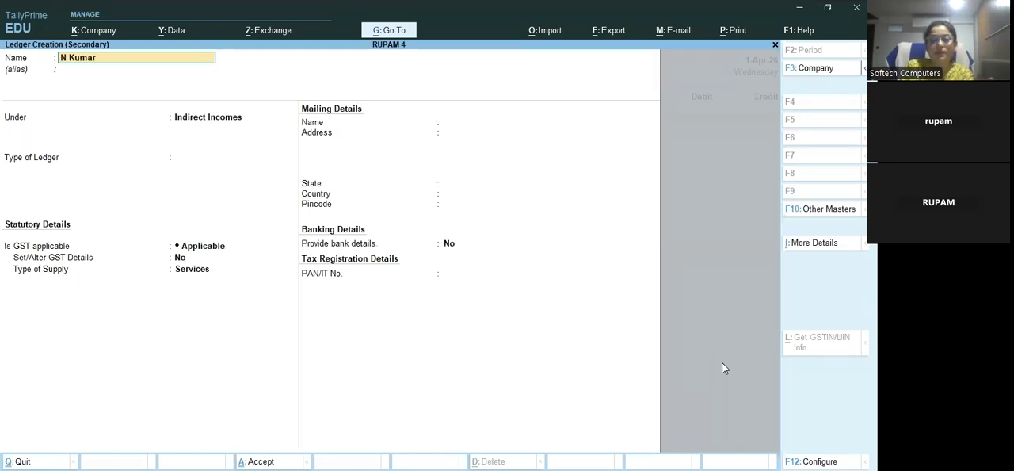
key("Return")
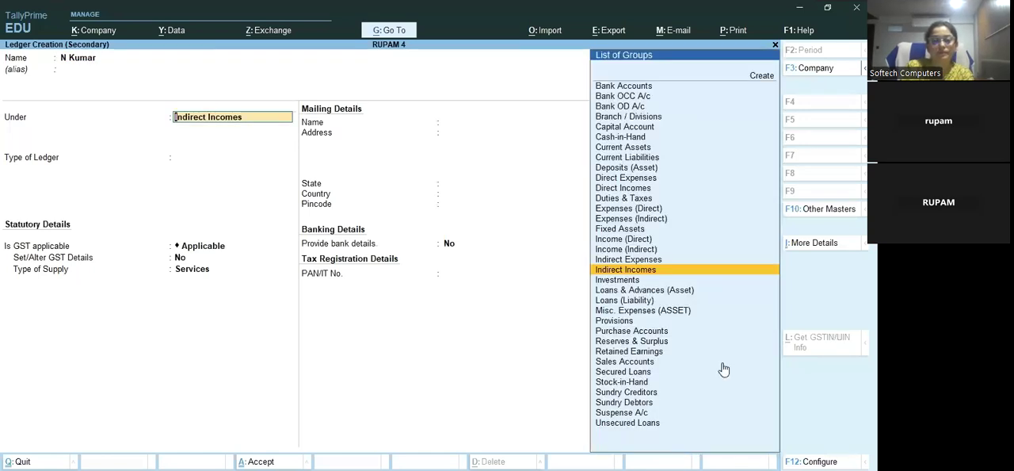
type("Sund")
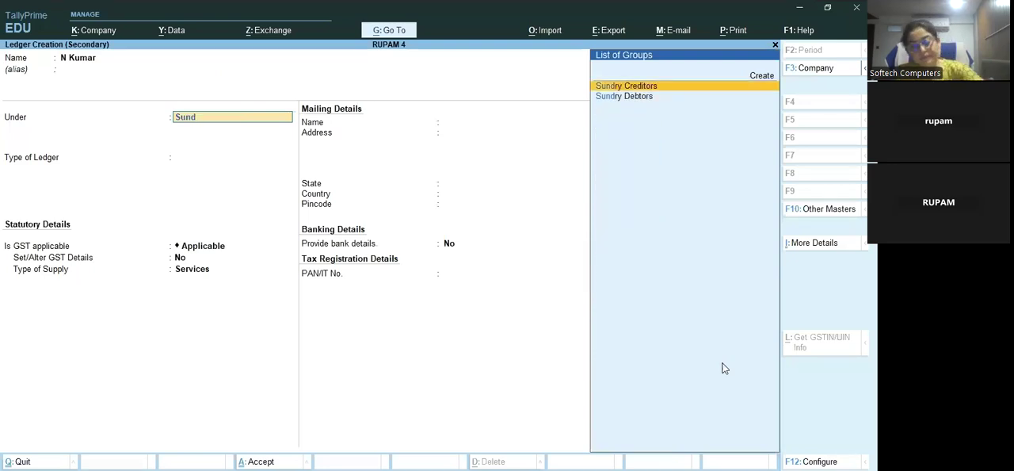
key("Return")
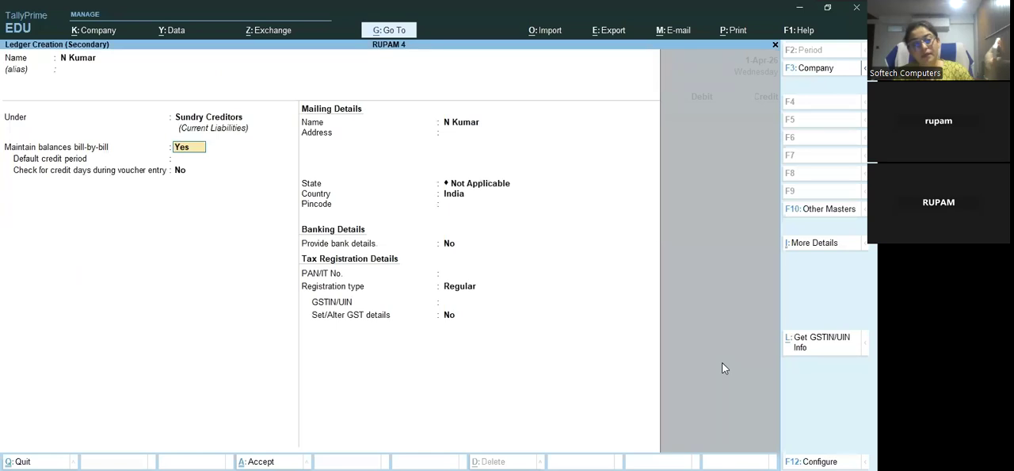
key("BackSpace")
key("Down")
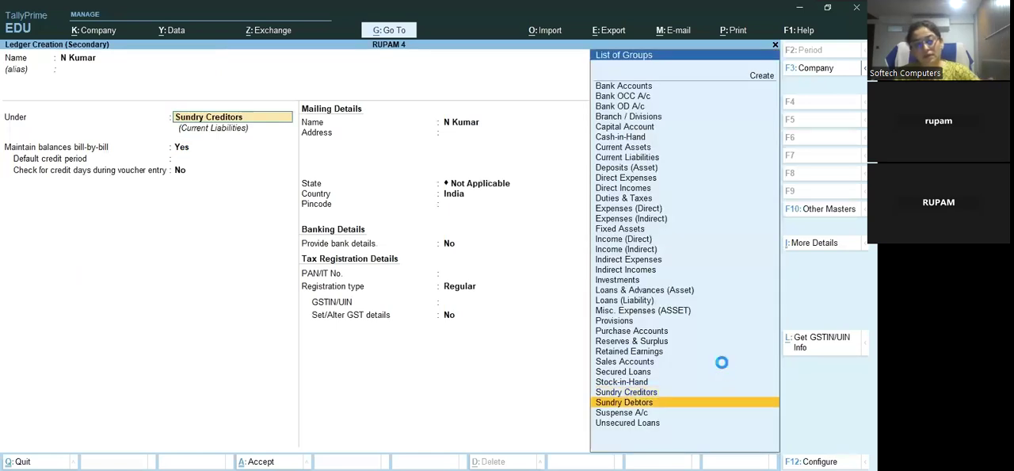
key("Return")
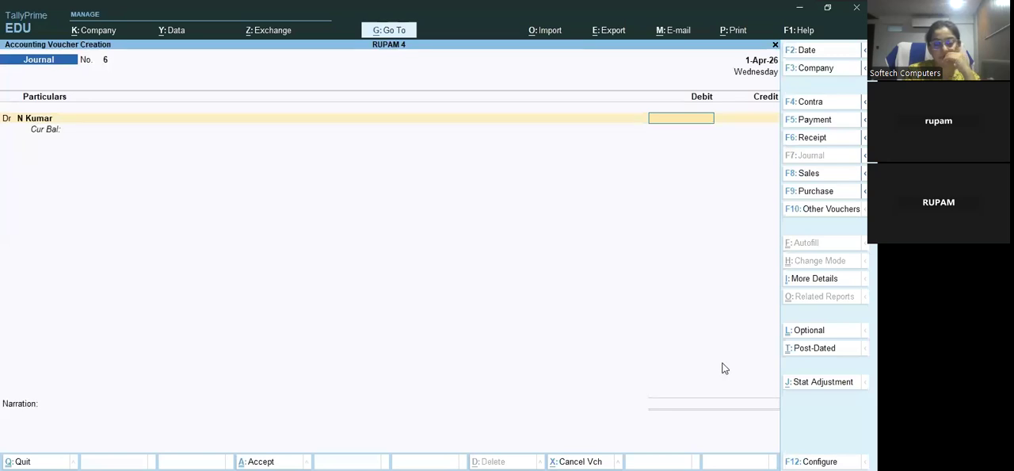
Debit the second new debtor's ledger with 25, allocated On Account
type("25")
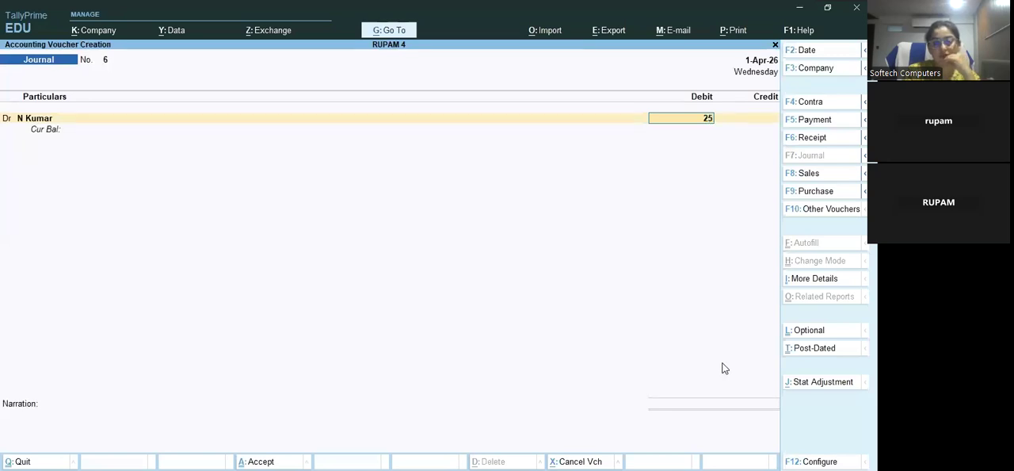
key("Return")
key("Return")
key("Return")
key("Return")
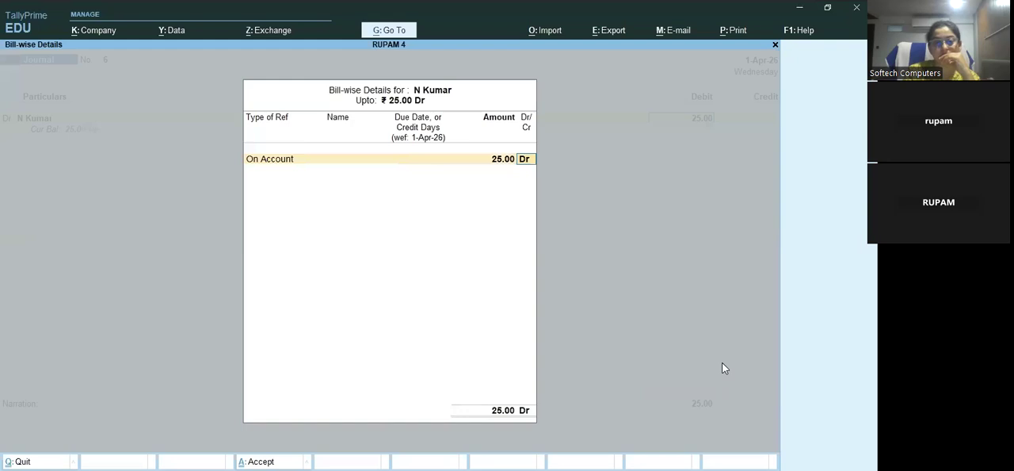
key("Return")
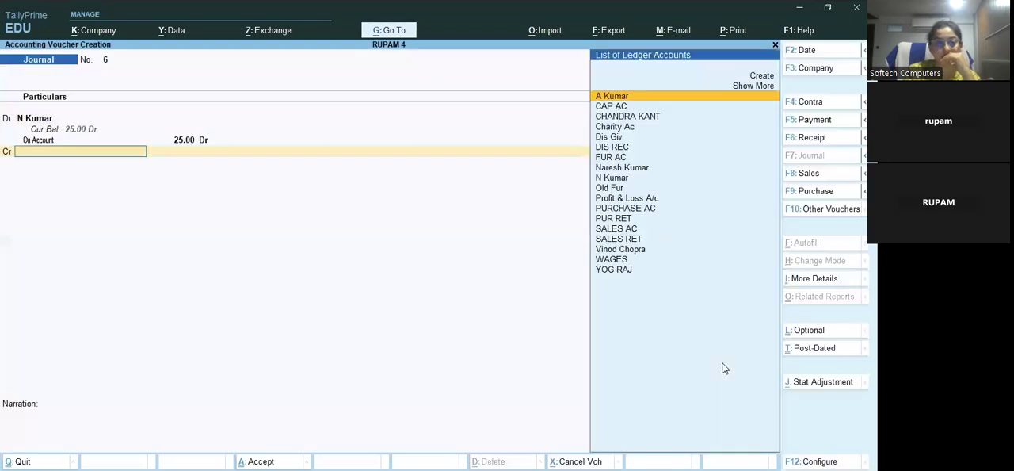
Begin a new ledger named Old Newspaper for the journal voucher's credit line
key("Up")
key("Up")
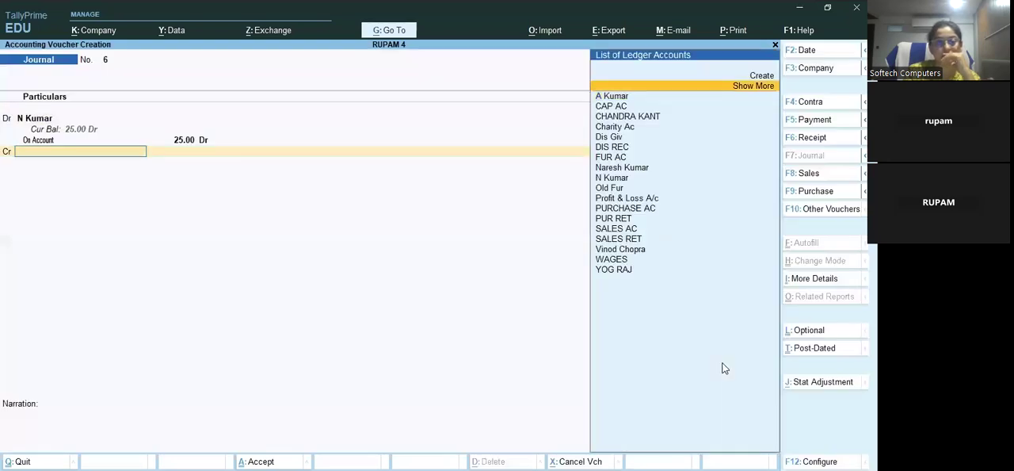
key("Return")
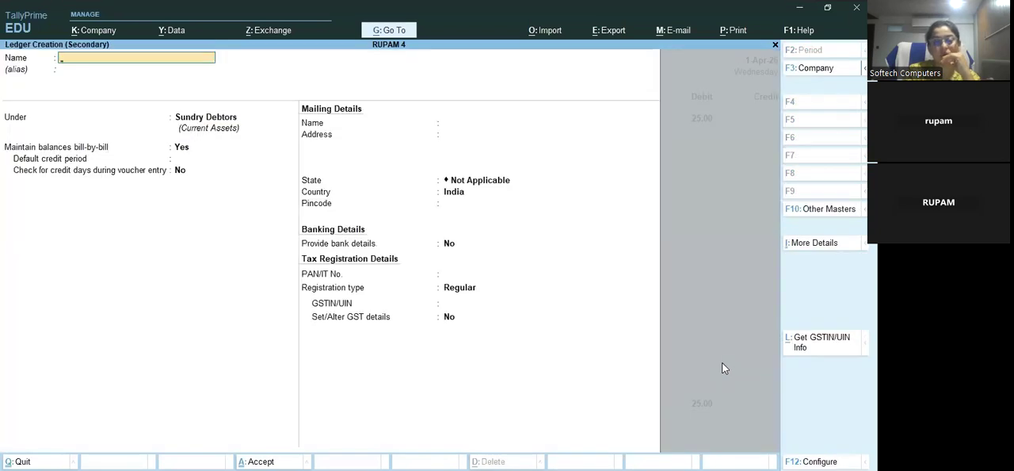
type("Ne")
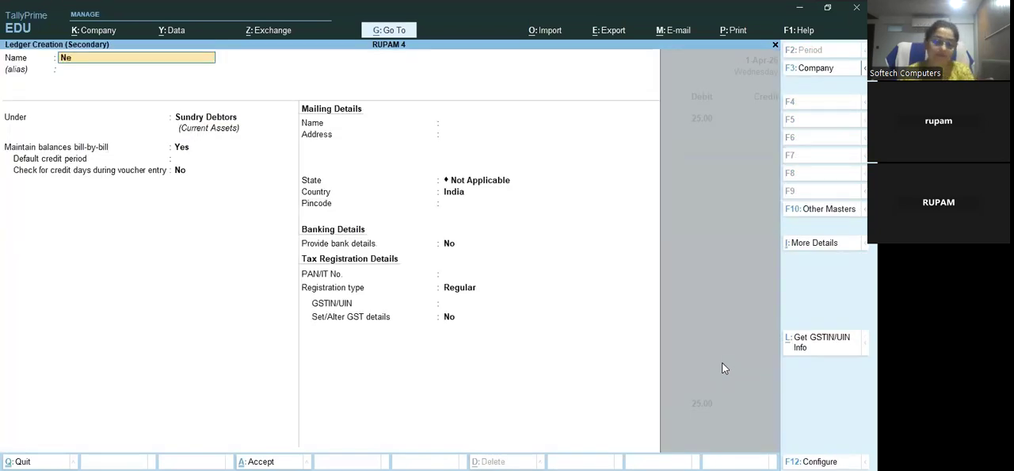
key("BackSpace")
key("BackSpace")
type("O")
type("ld Ne")
type("ws")
type("pa")
type("pe")
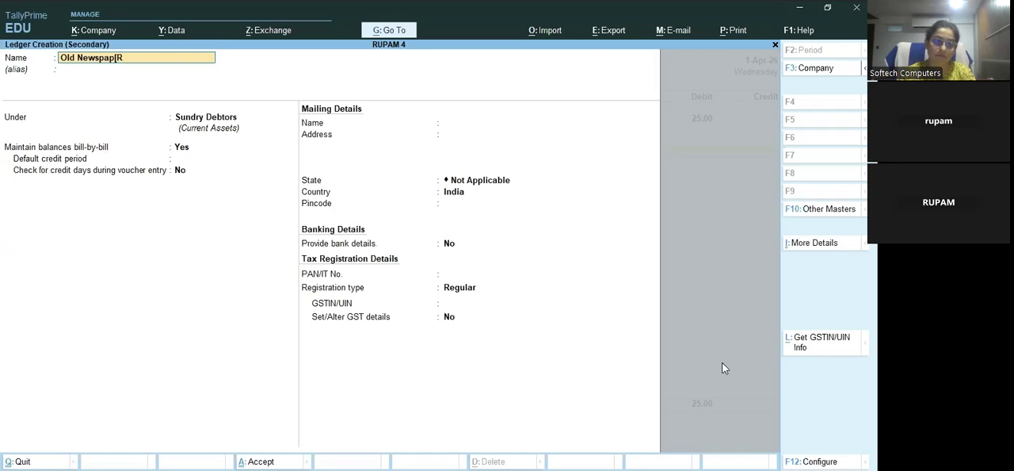
key("BackSpace")
key("BackSpace")
key("BackSpace")
type("a")
type("op")
key("BackSpace")
key("BackSpace")
key("BackSpace")
type("aper")
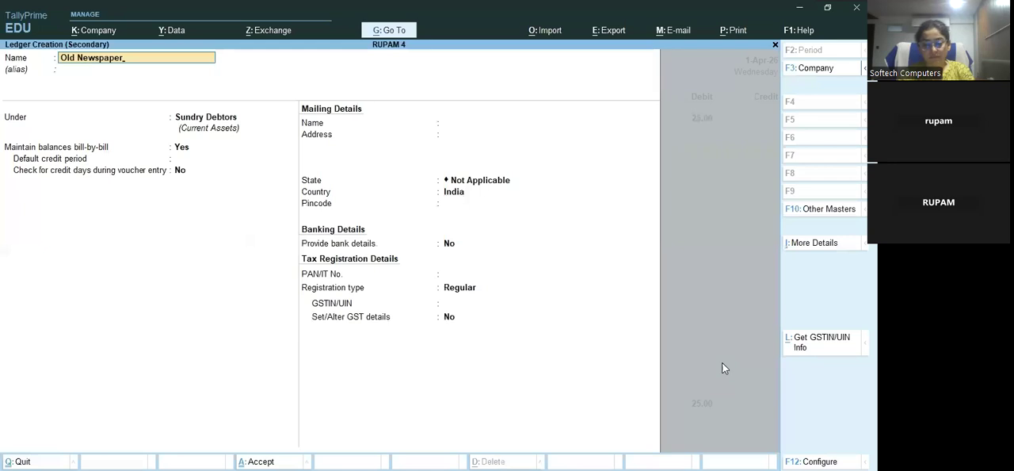
Save the Old Newspaper ledger under Indirect Incomes and accept the journal voucher crediting it with 25
key("Return")
key("Return")
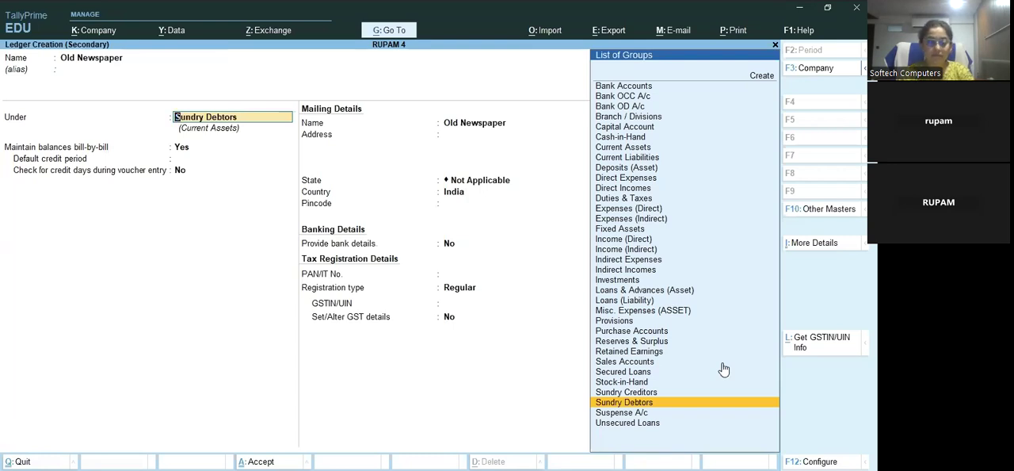
type("Ind")
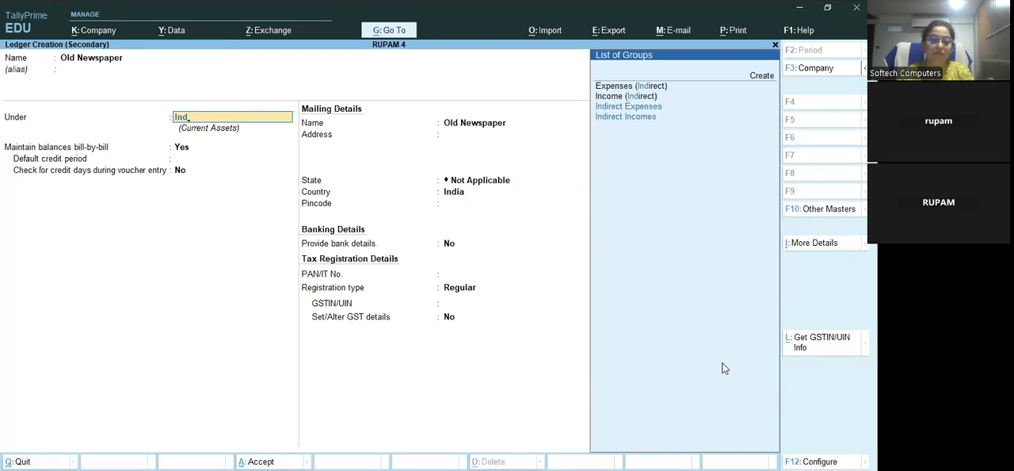
key("Down")
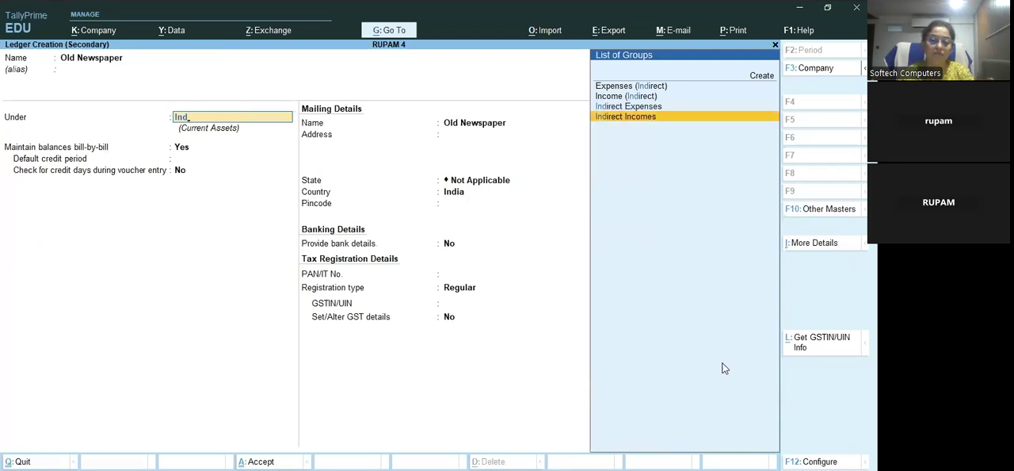
key("Return")
key("ctrl+a")
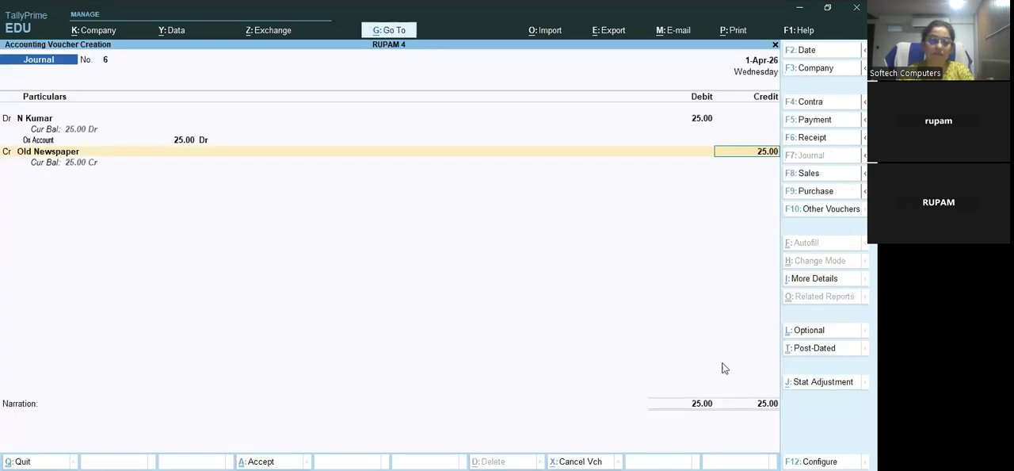
key("ctrl+a")
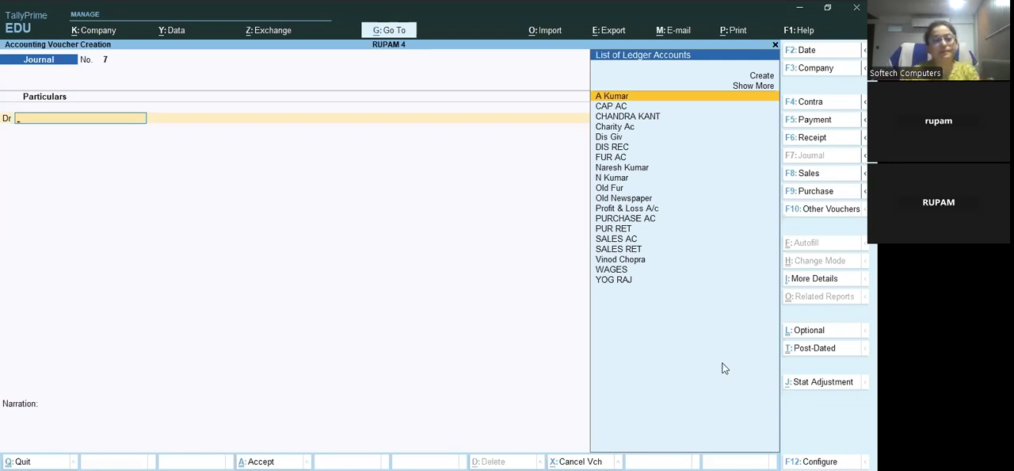
Start a payment voucher and create an Intresrt ledger under Indirect Expenses for its debit line
key("F5")
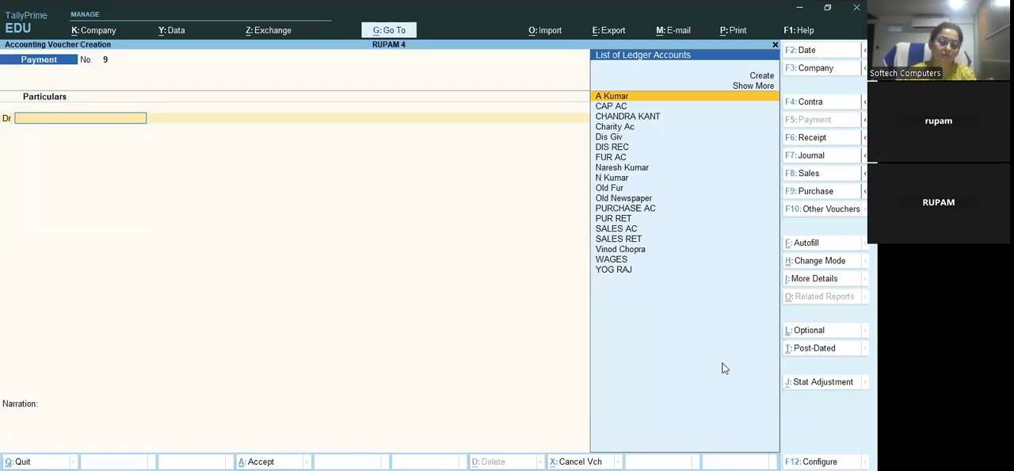
key("Up")
key("Up")
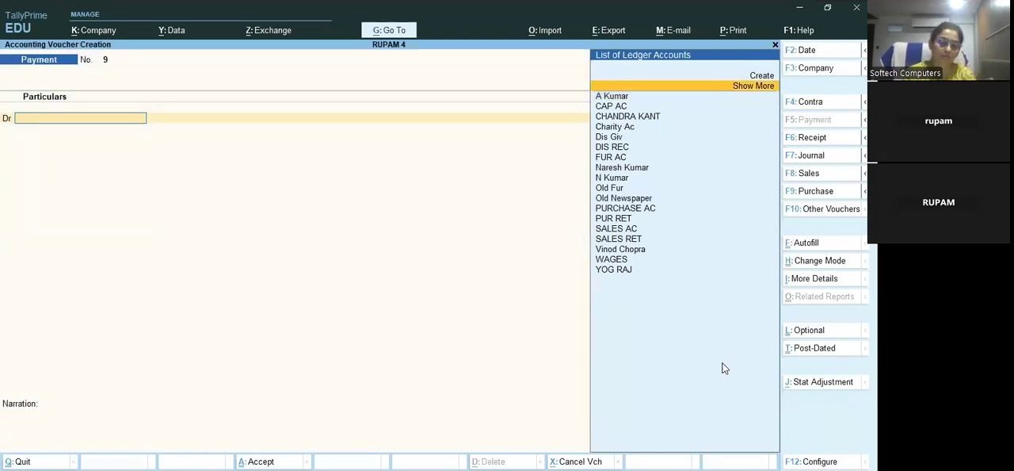
key("Return")
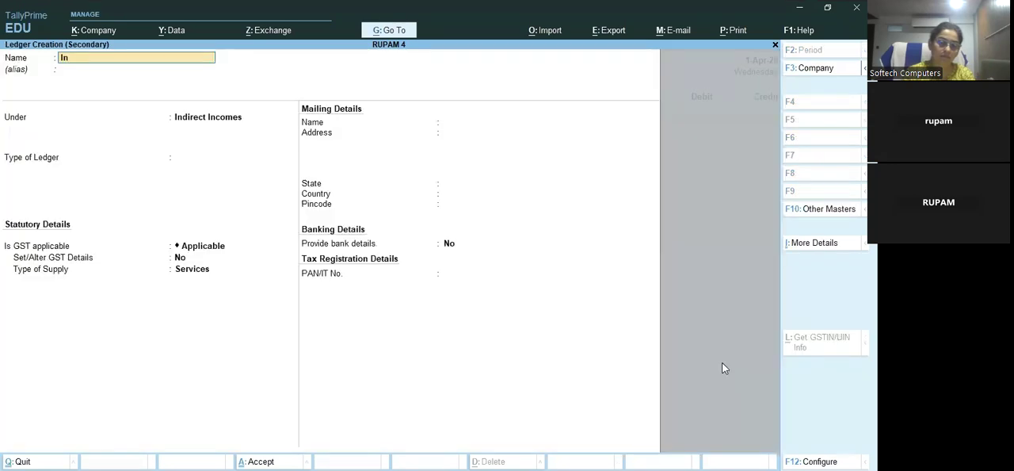
type("Intresrt")
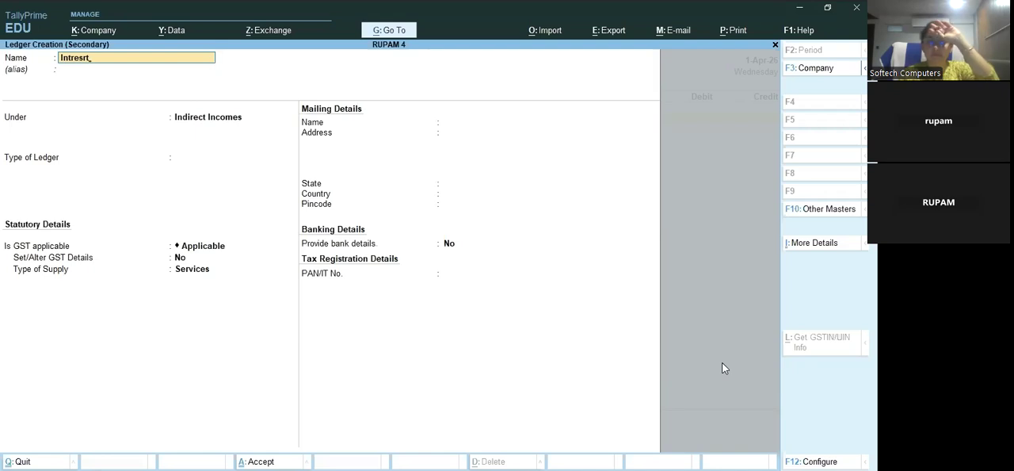
key("Return")
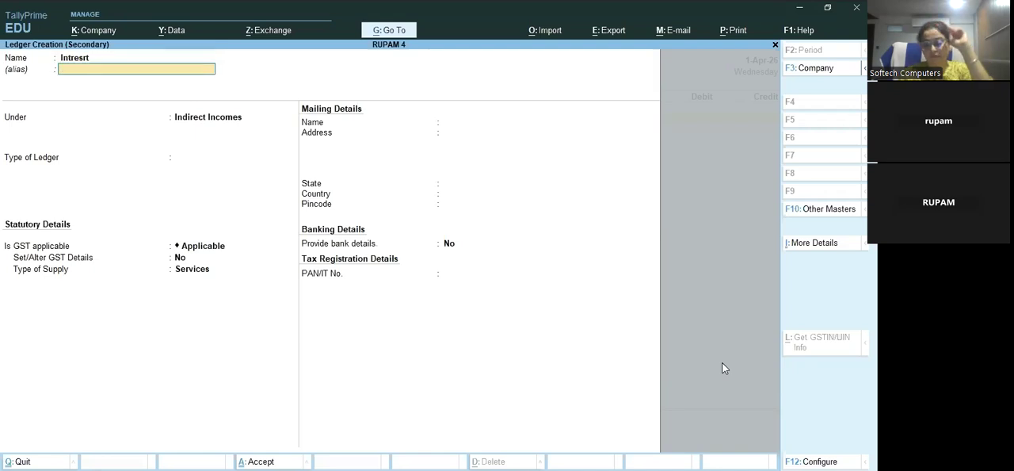
key("Return")
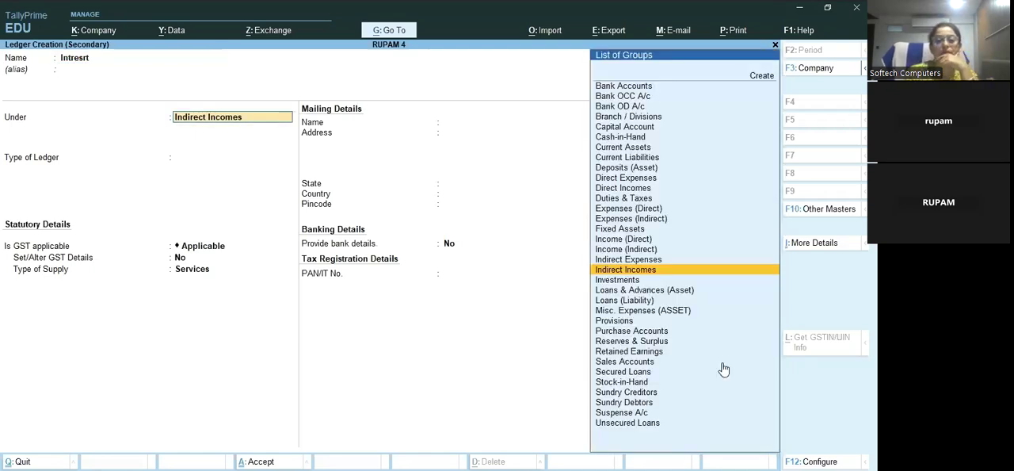
key("Up")
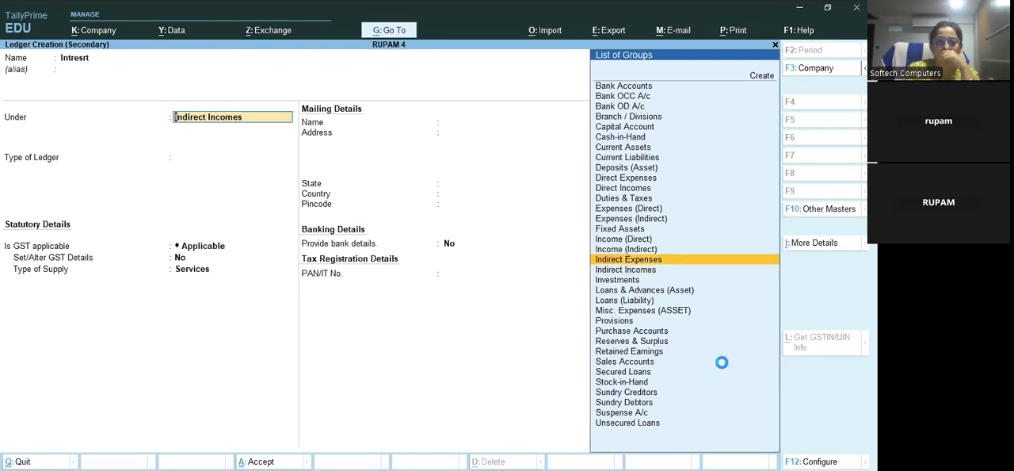
key("Return")
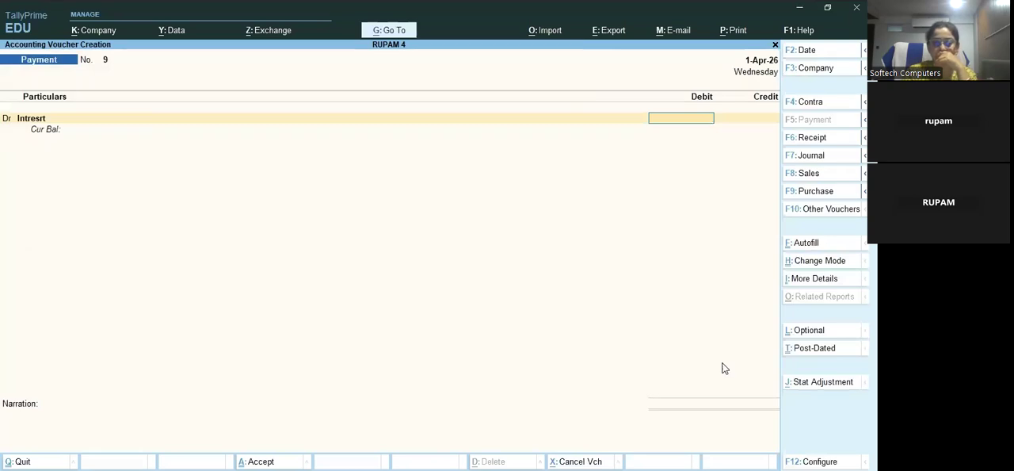
Debit the Intresrt ledger with 100, credit Cash, and accept the payment voucher
type("100")
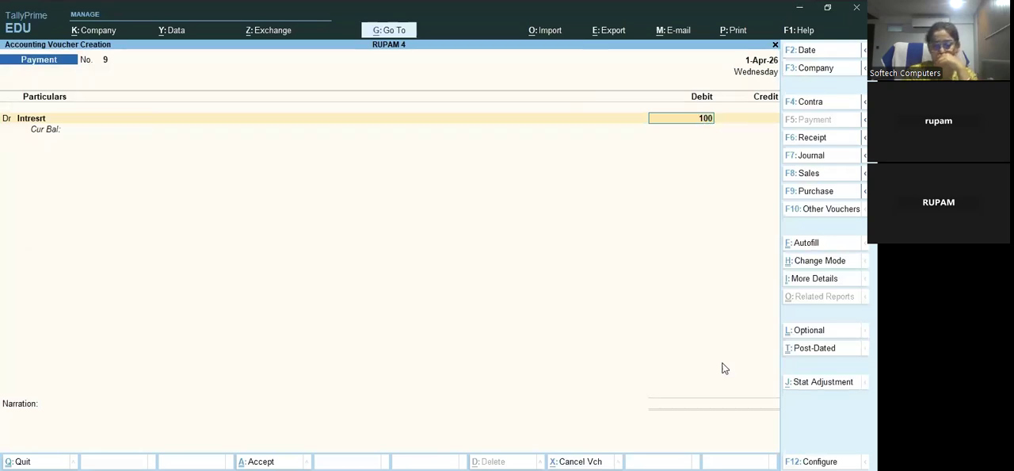
key("Return")
key("Return")
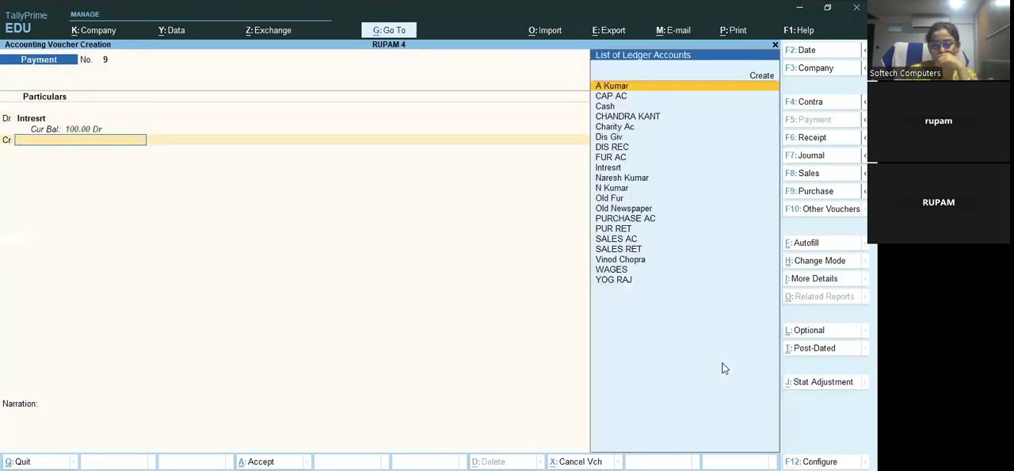
type("Cash")
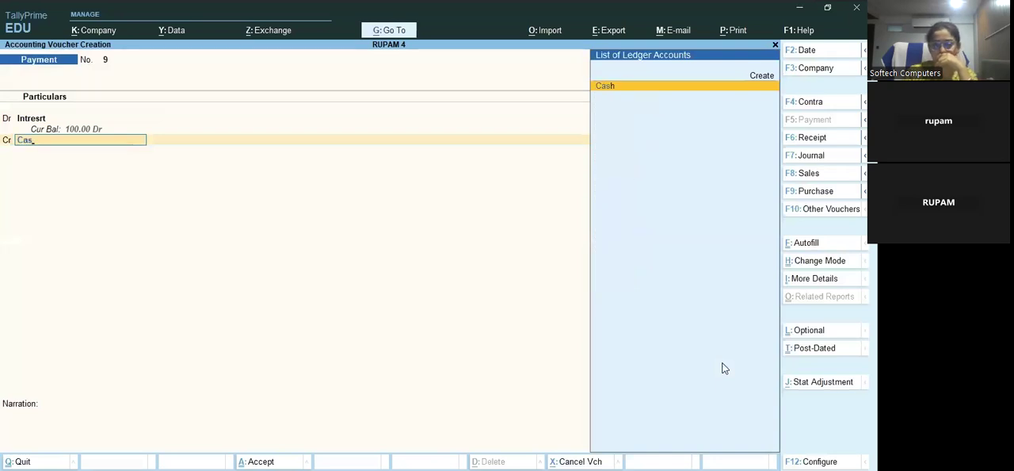
key("Return")
key("ctrl+a")
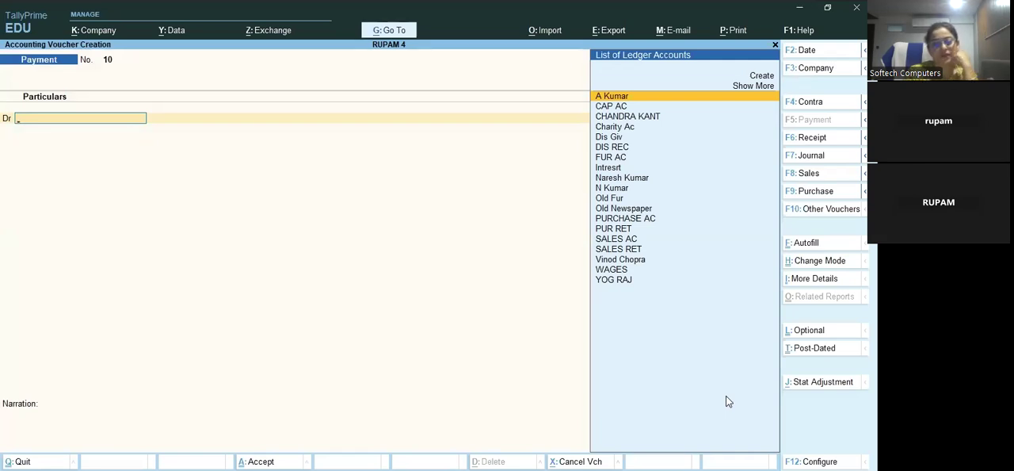
Create a Rent ledger under Indirect Expenses for the debit line of the next payment voucher
key("Up")
key("Up")
key("Return")
type("Rent")
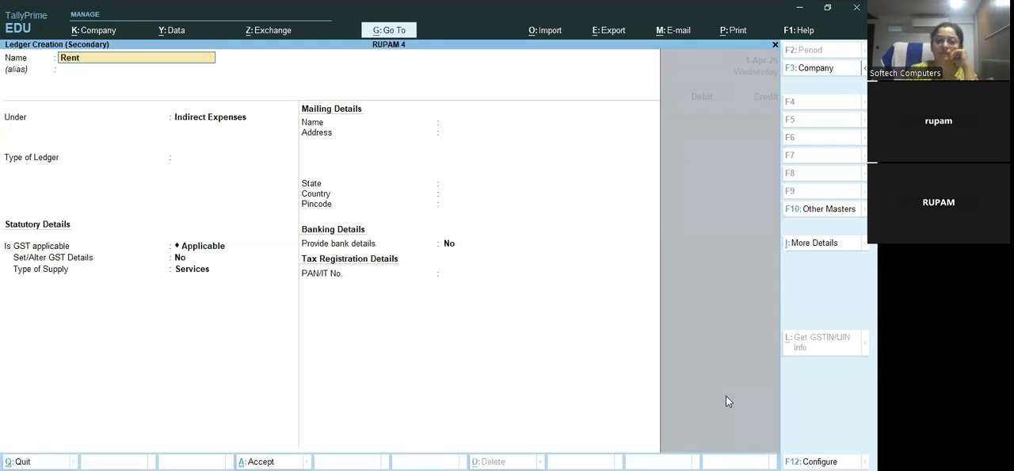
key("ctrl")
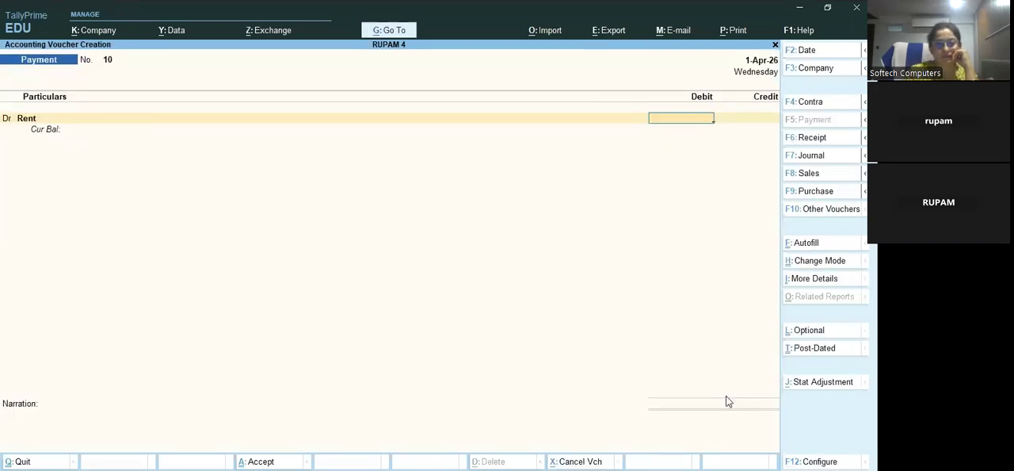
Debit the Rent ledger with 250, credit Cash, and accept the payment voucher
type("250")
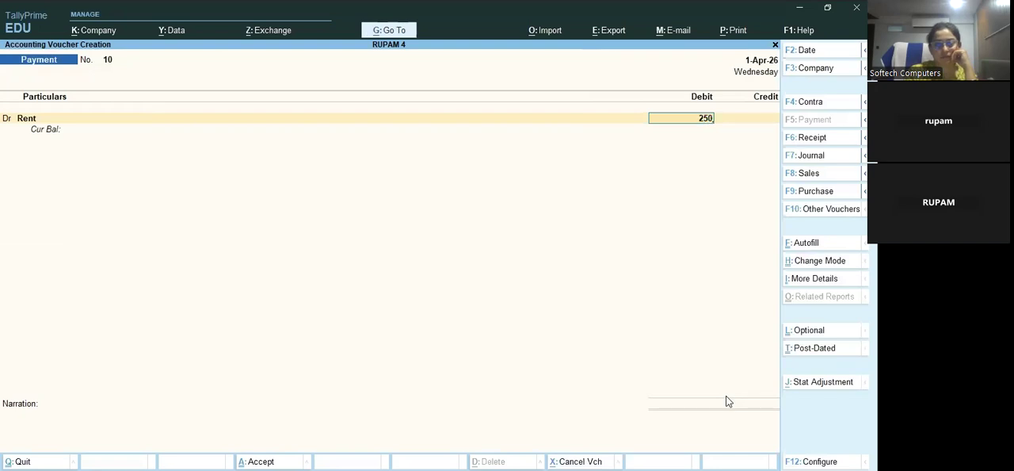
key("Return")
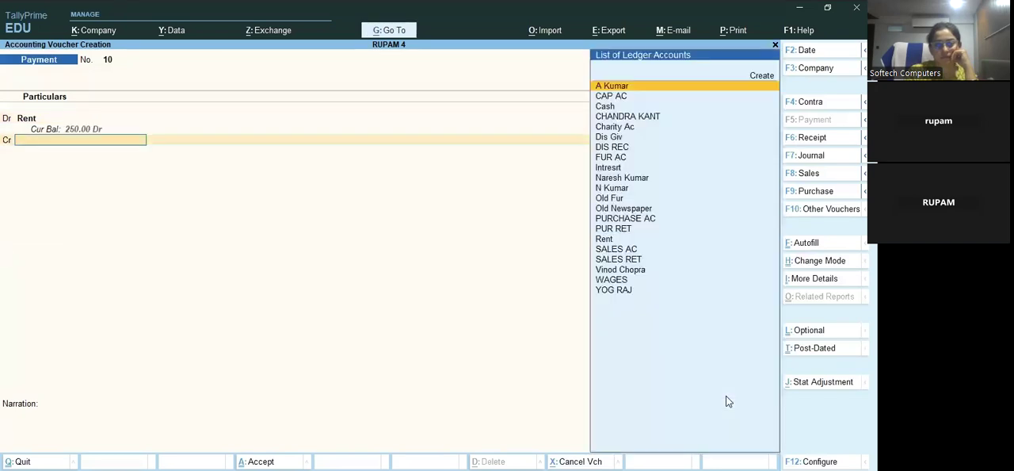
key("Down")
key("Down")
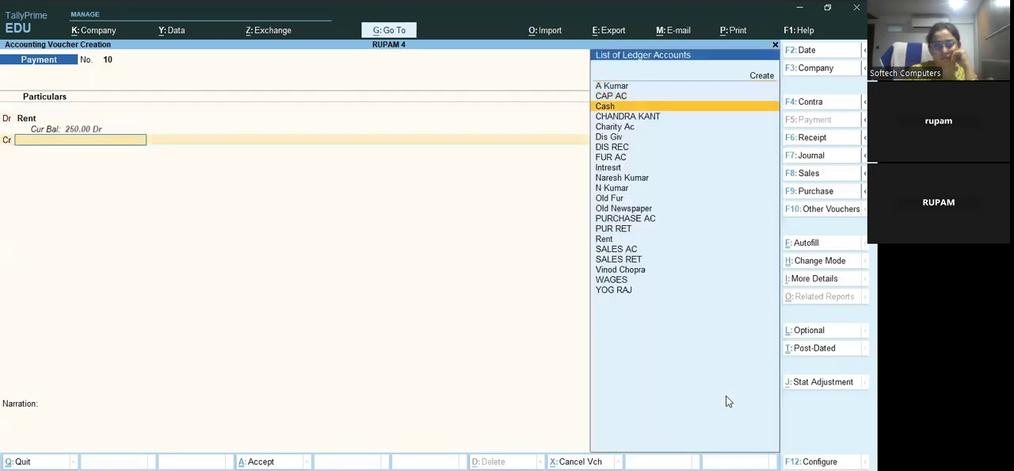
key("Return")
key("ctrl+a")
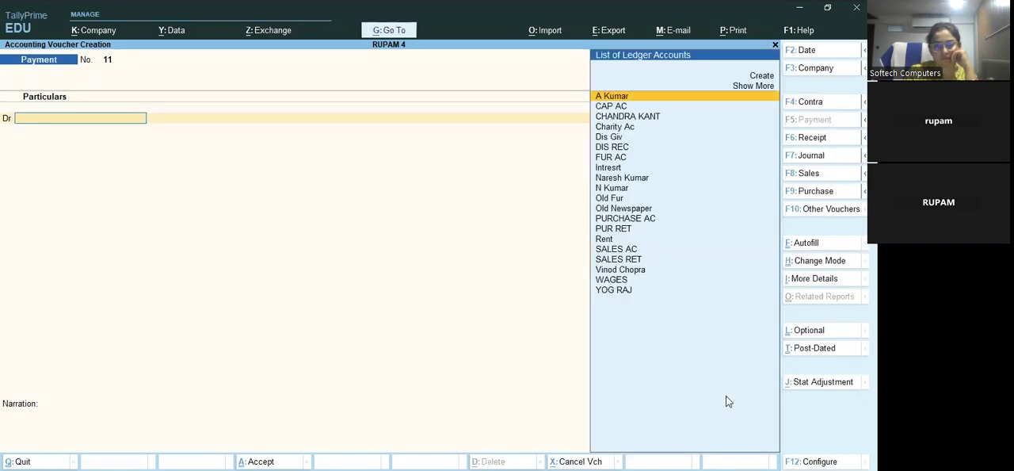
Create a Salry ledger under Indirect Expenses for the debit line of the next payment voucher
key("Up")
key("Up")
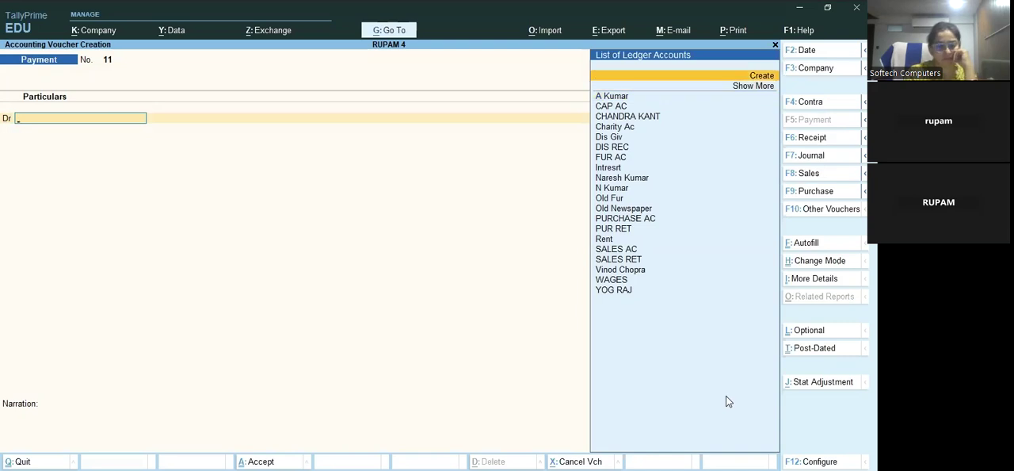
key("Return")
type("Sa")
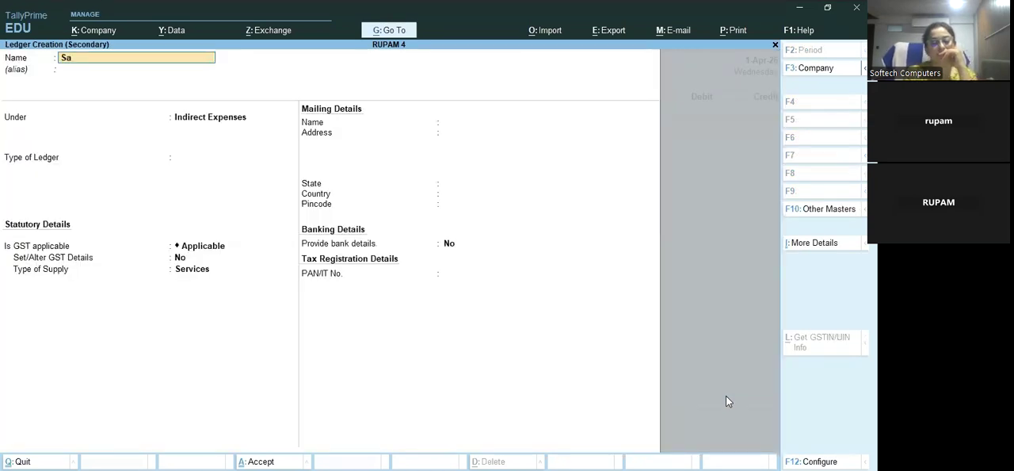
type("lry")
key("ctrl")
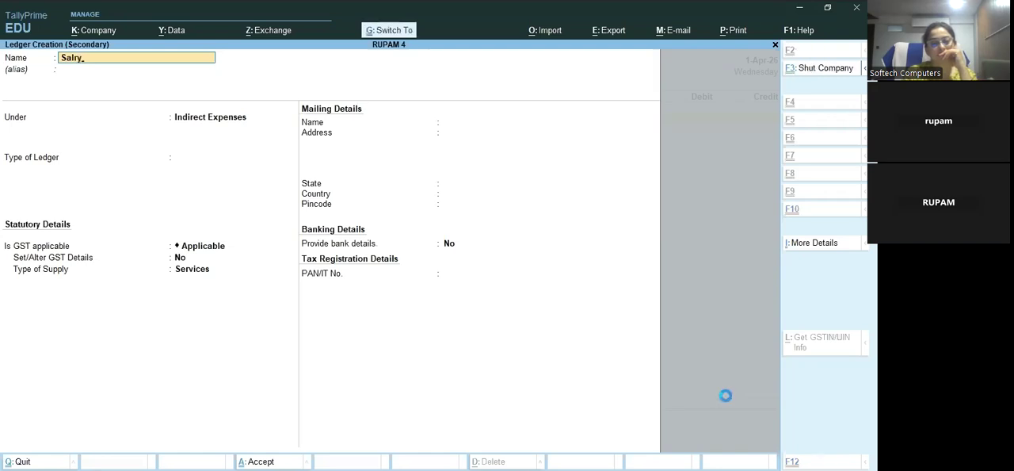
key("ctrl+a")
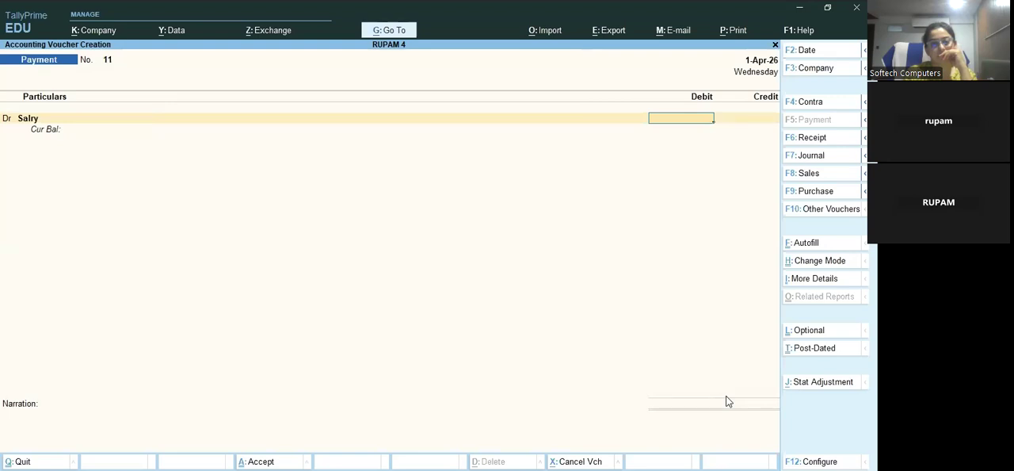
Debit the Salry ledger with 500, credit Cash, and accept the payment voucher
type("500")
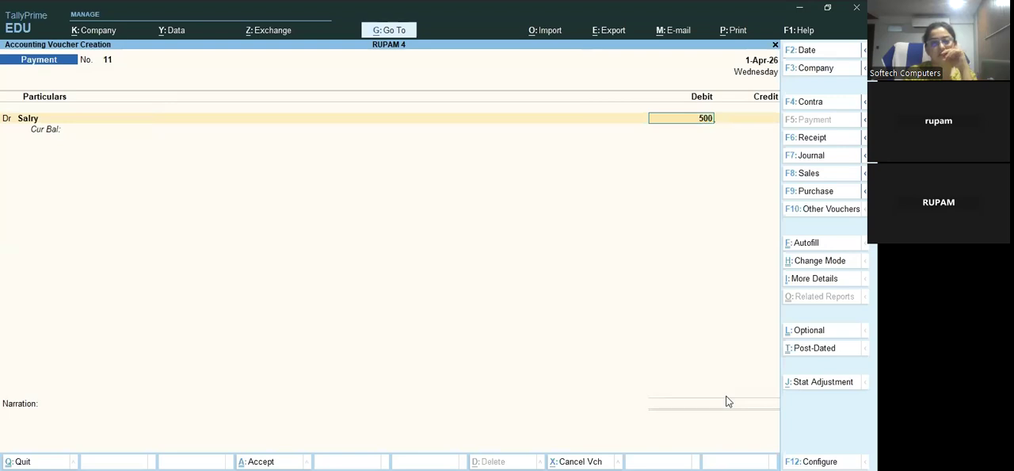
key("Return")
key("Return")
key("Down")
key("Down")
key("Return")
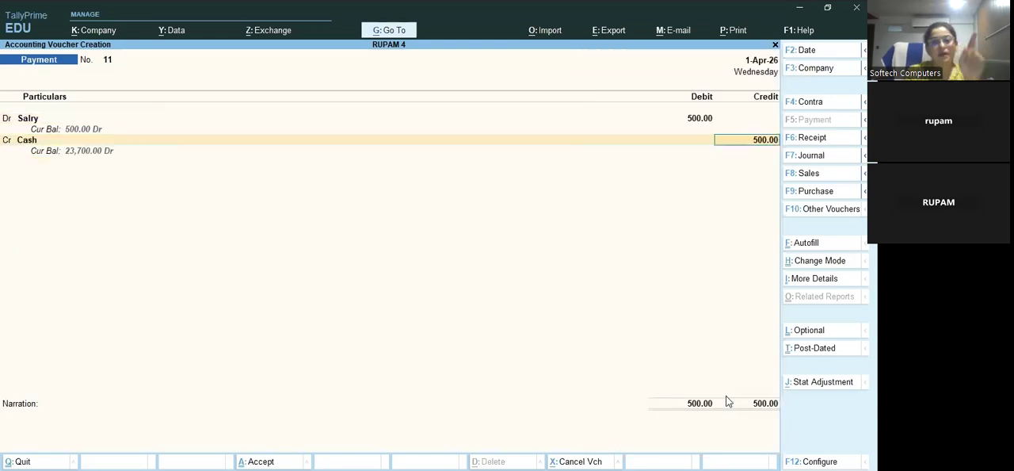
key("ctrl")
key("ctrl+a")
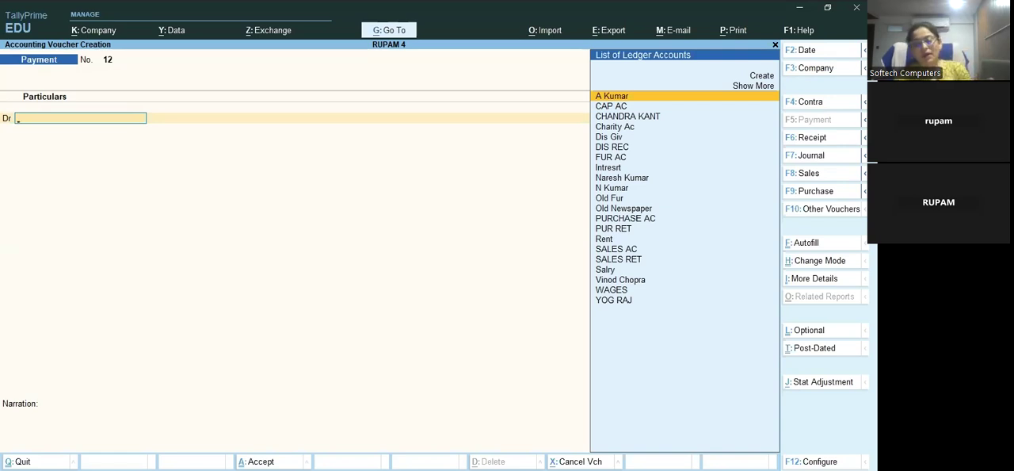
Look through the existing ledgers for the debit account of the new payment voucher
key("Down")
key("Down")
key("Down")
key("Down")
key("Down")
key("Down")
key("Down")
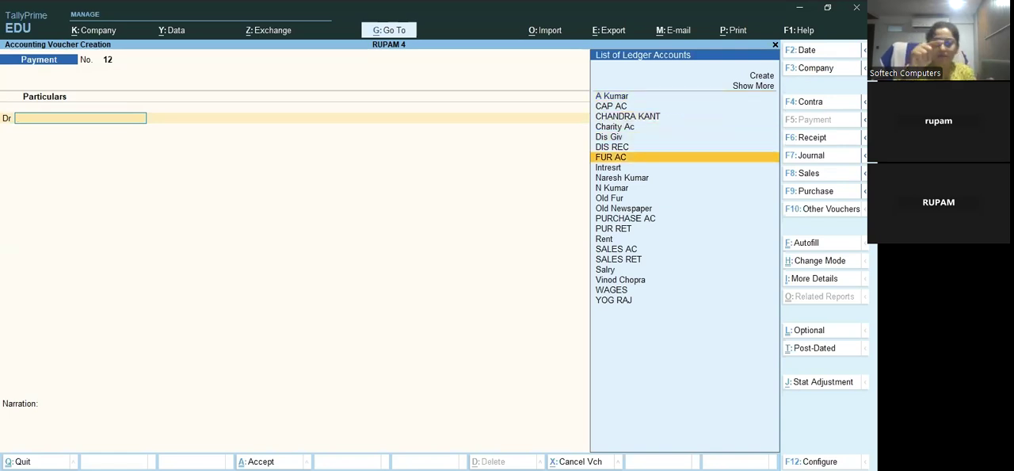